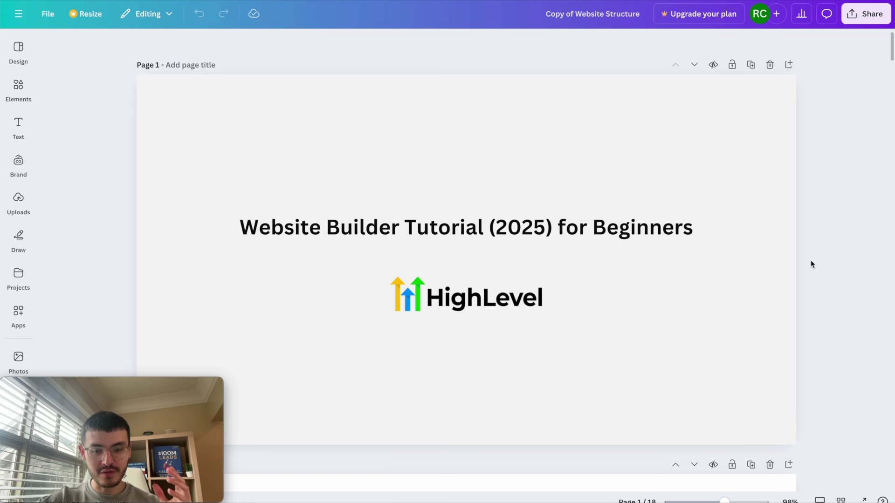
scroll(811, 263, down, 8)
scroll(811, 263, up, 1)
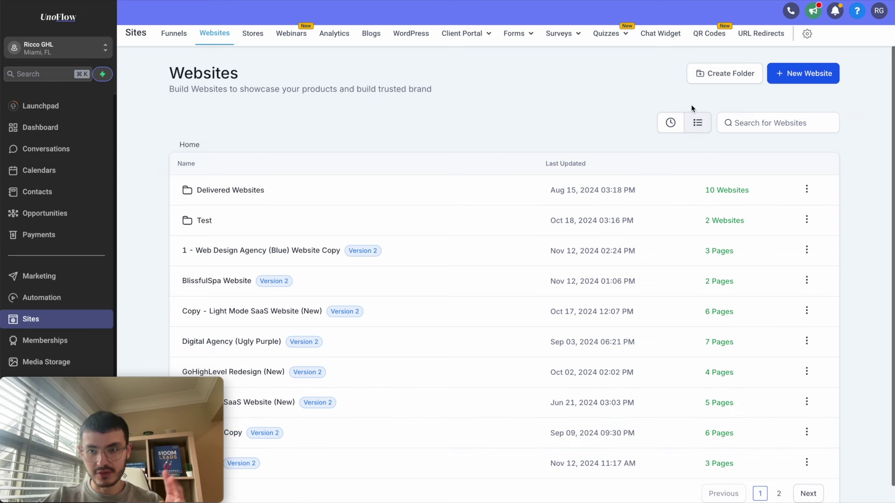
Step: Examine the folder creation dialog and the new-website options, browsing the prebuilt website template library and opening one template
click(715, 74)
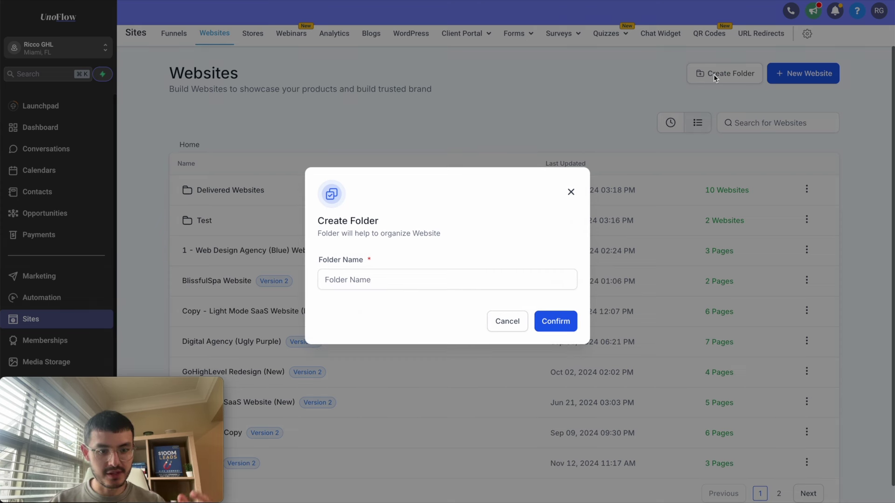
click(571, 192)
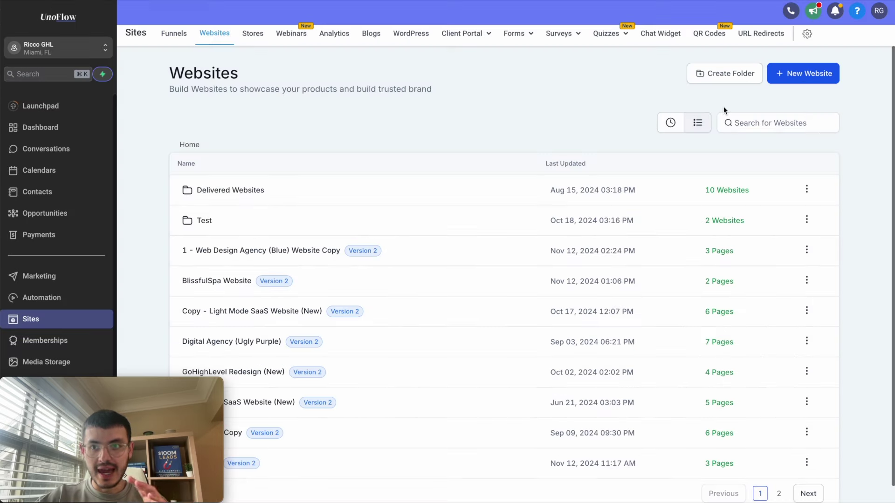
click(807, 75)
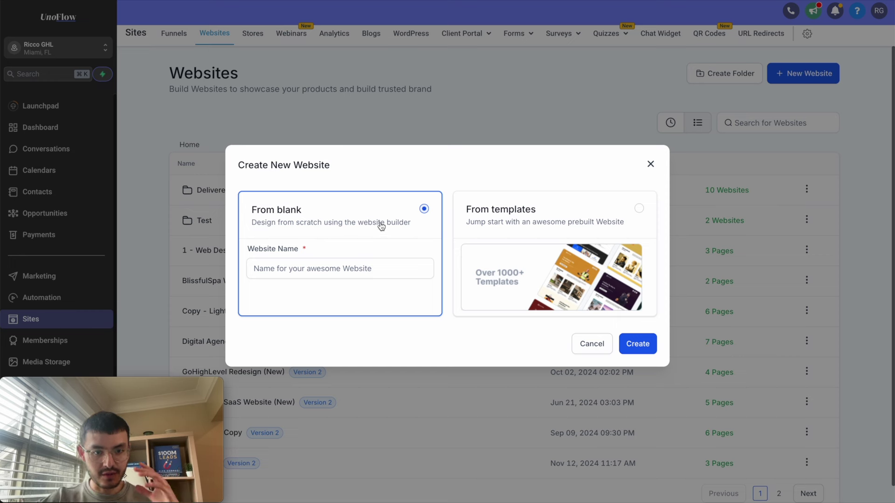
click(568, 227)
scroll(502, 299, down, 4)
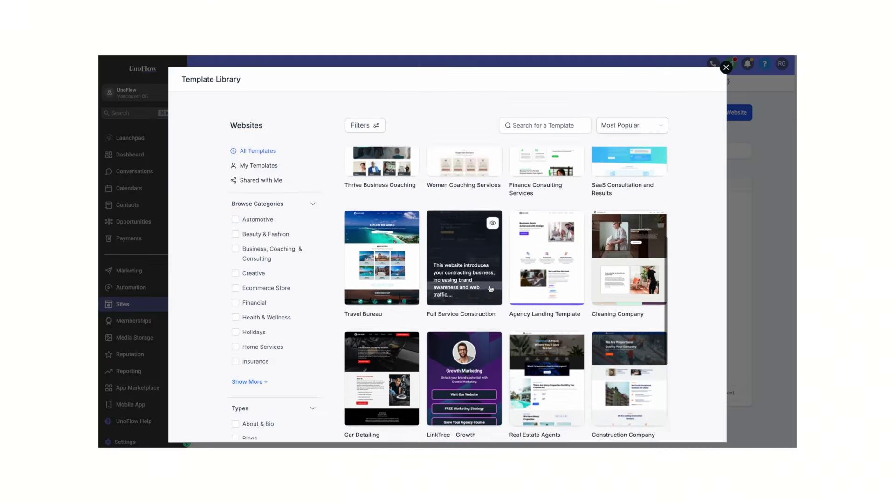
scroll(490, 289, down, 3)
click(465, 172)
scroll(626, 279, down, 3)
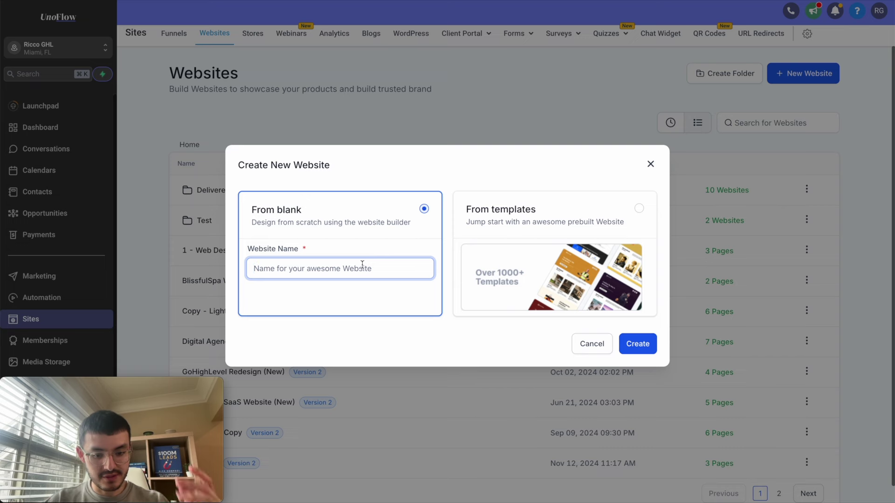
Step: Create a new website from blank named Blissful Spa
text(Blissful Spa)
click(632, 345)
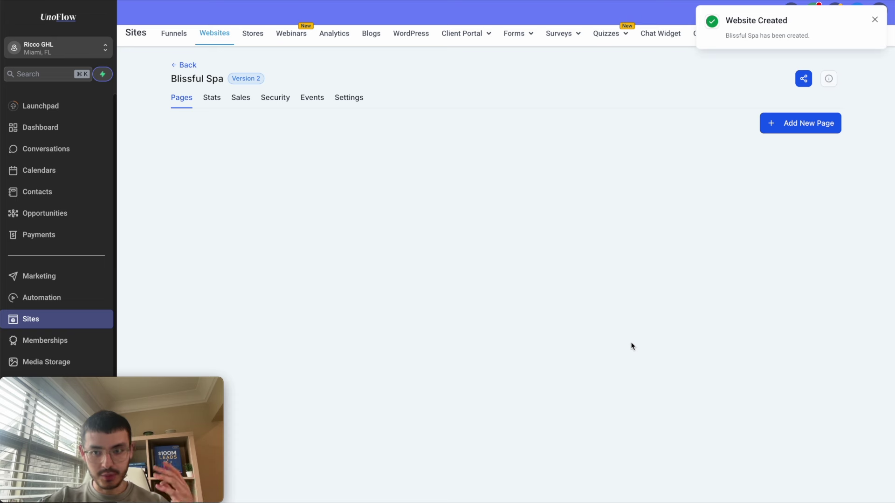
Step: Add a page named Home with the path /home to the website and start building it from blank
click(778, 132)
click(419, 211)
text(Home)
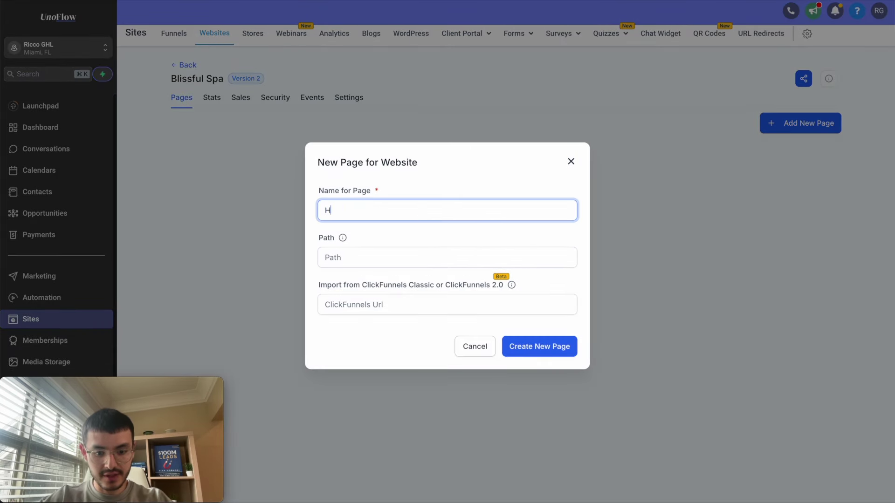
click(415, 256)
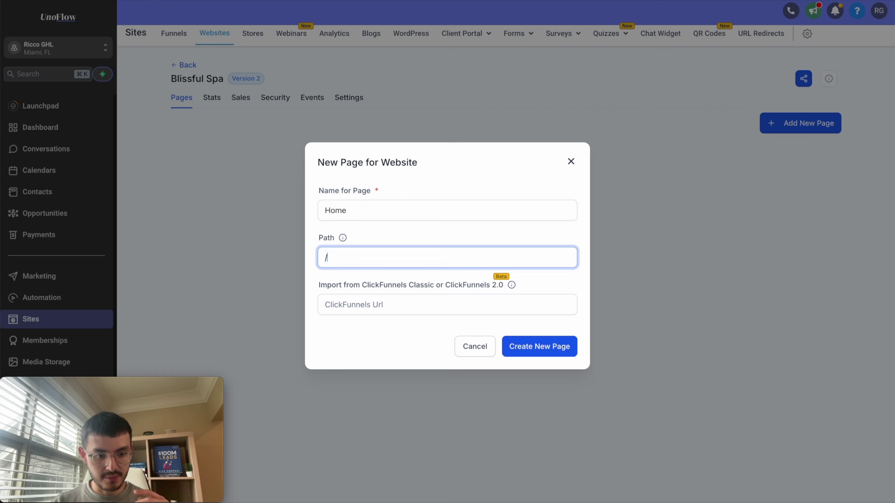
text(home)
click(553, 345)
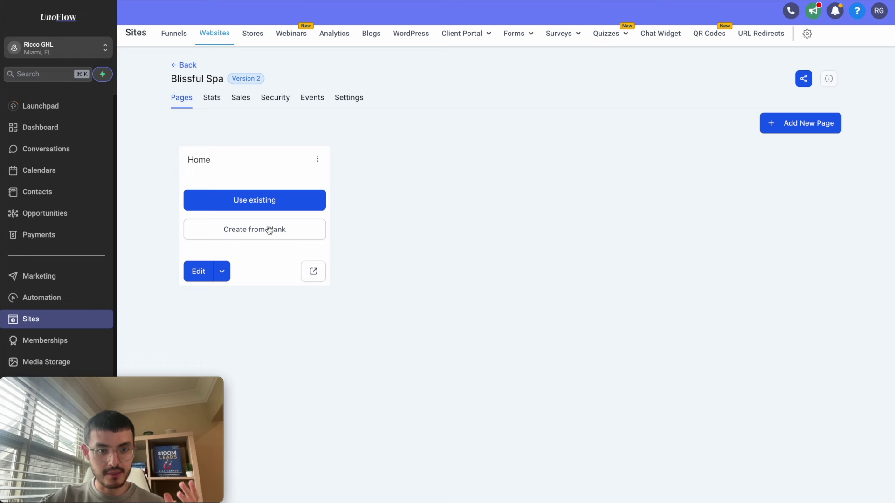
click(247, 232)
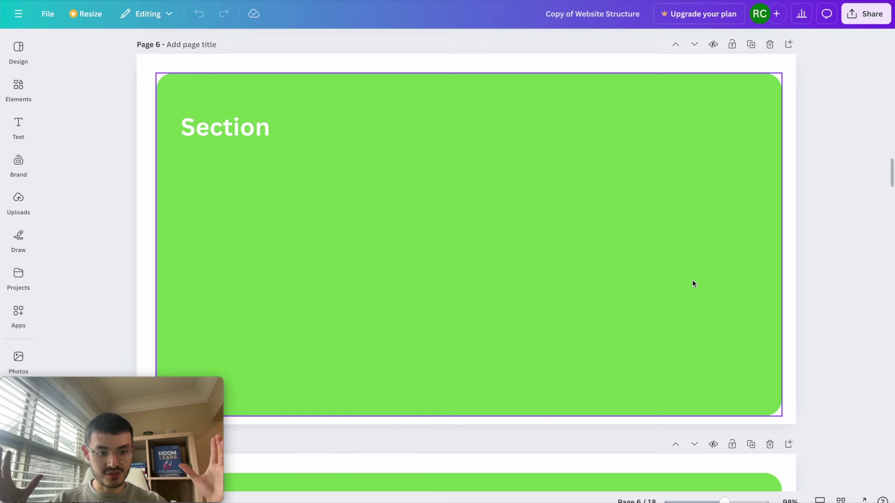
Step: In the Canva deck, review the section, row and column slides and align the second column box on page 8 with the first
scroll(692, 284, down, 5)
scroll(693, 281, down, 3)
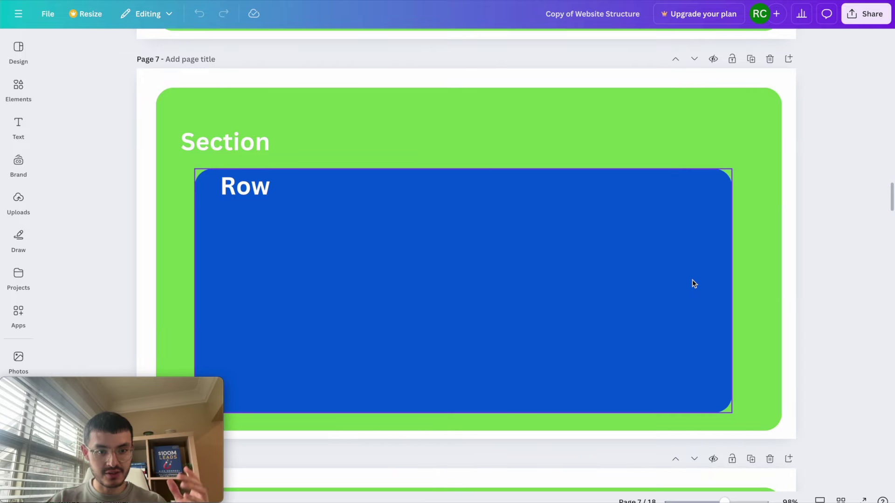
scroll(692, 283, down, 8)
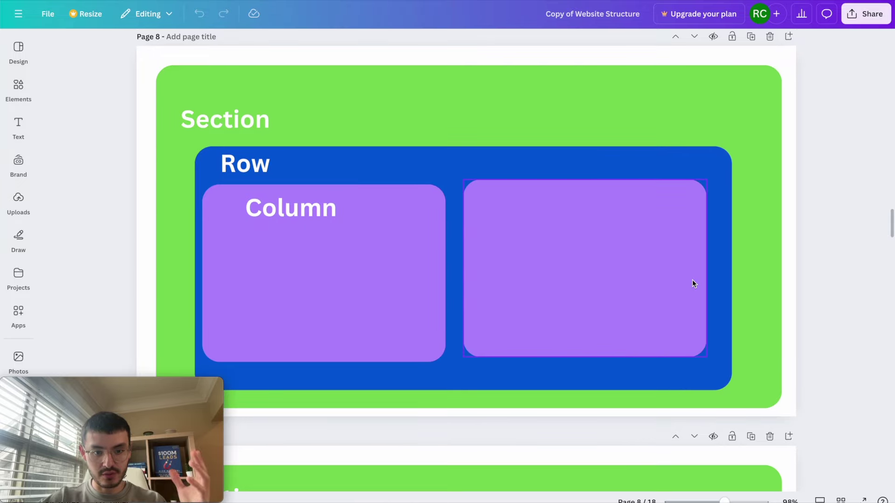
drag(692, 279, 664, 284)
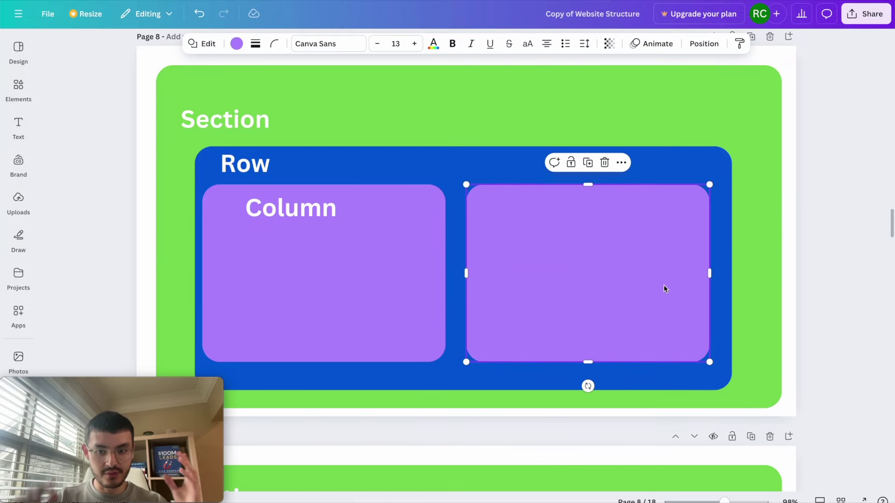
click(828, 274)
scroll(827, 274, down, 8)
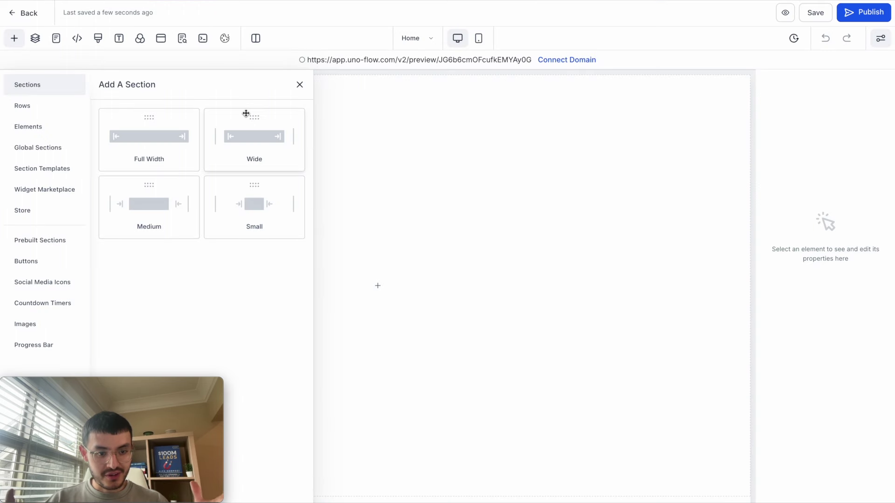
Step: In the HighLevel page builder, add a full-width section to the Home page and place a 1-column row inside it
click(146, 145)
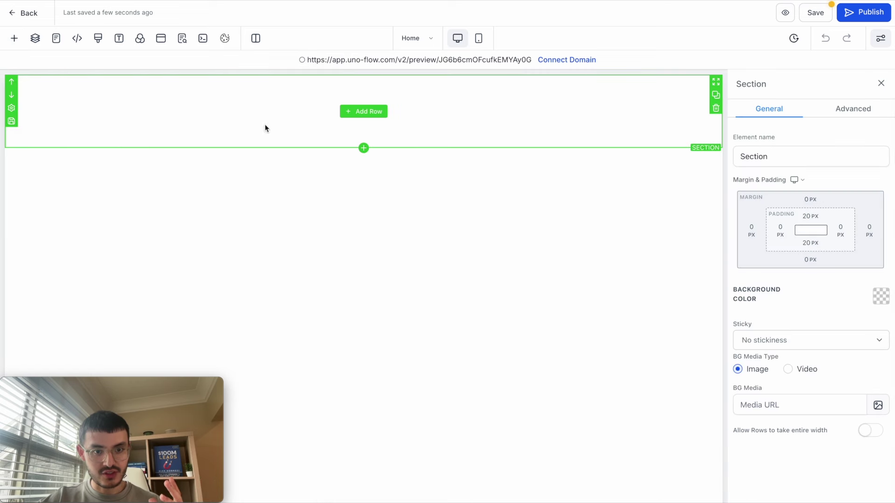
click(363, 111)
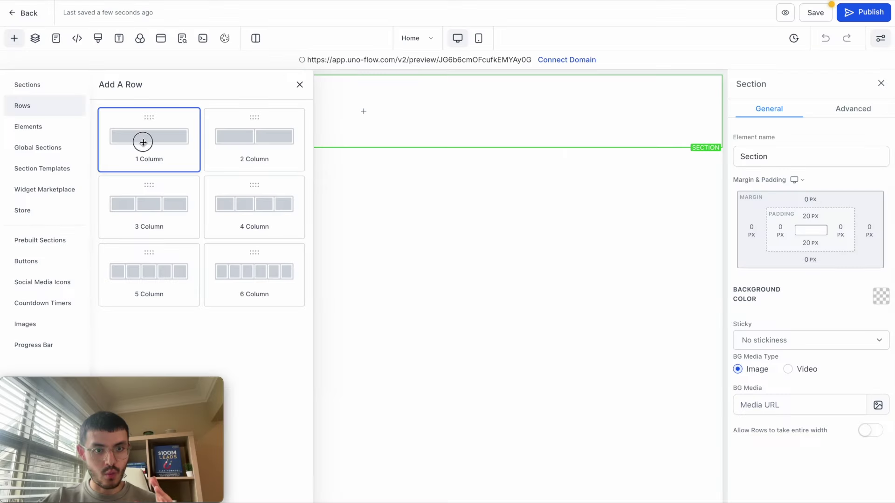
click(141, 140)
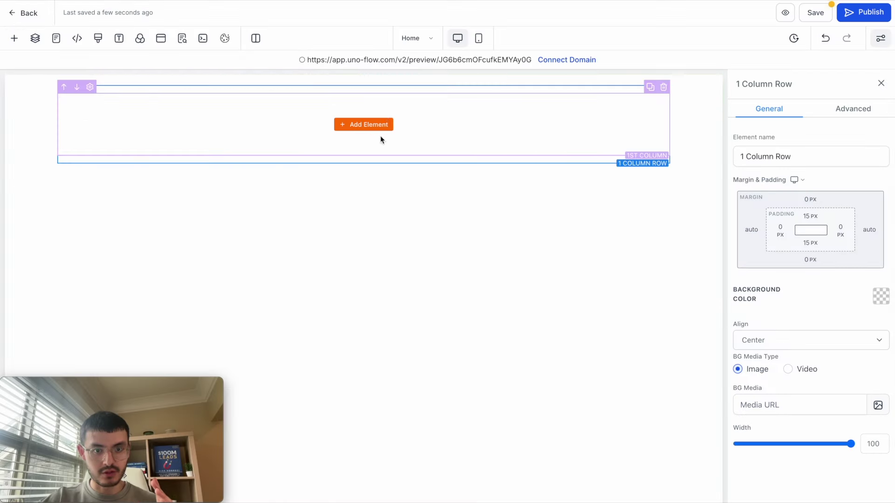
Step: Add a headline to the column and replace its text with "Experience the Art of Relaxation"
click(377, 125)
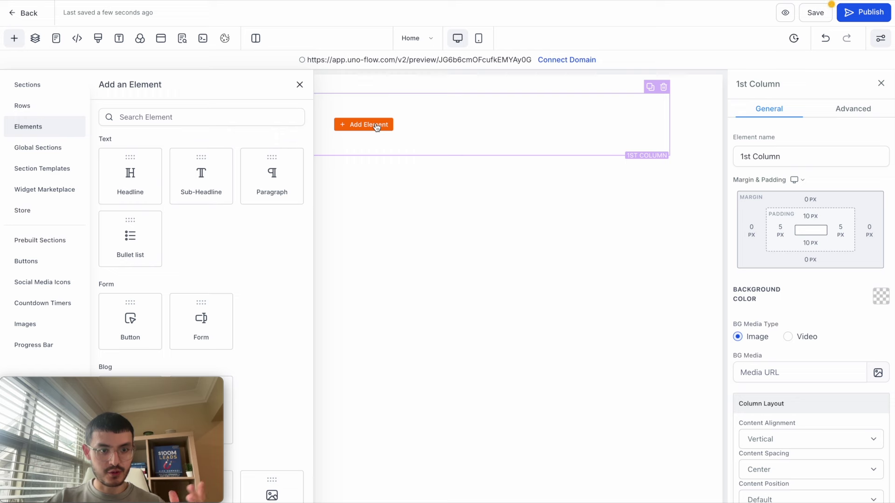
click(132, 175)
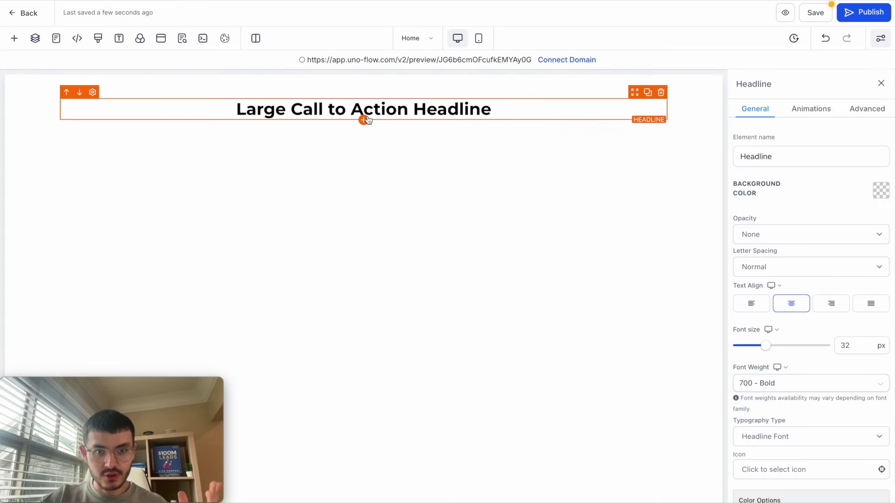
triple_click(370, 107)
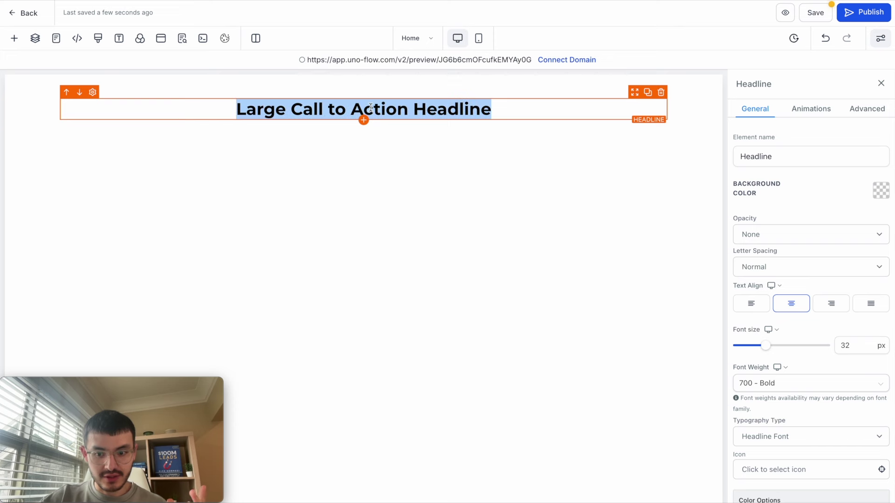
text(Experience the Art of Relaxation)
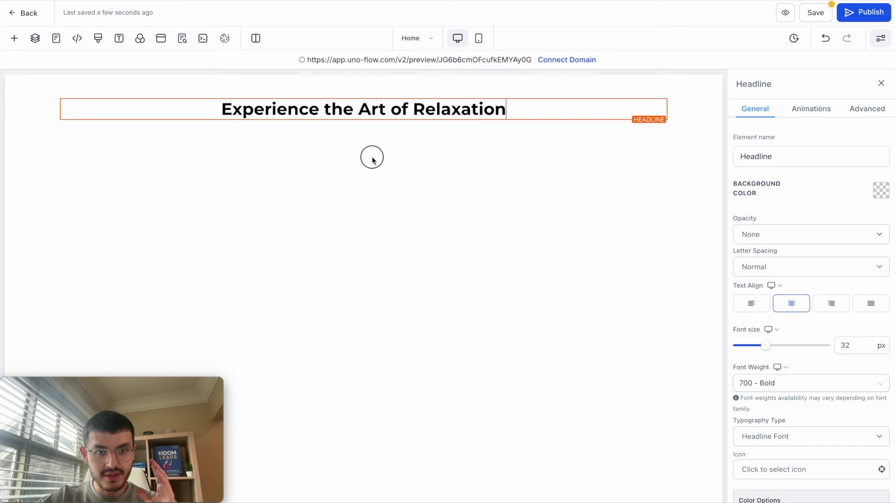
Step: Find the Button element and insert it directly below the headline
key(a)
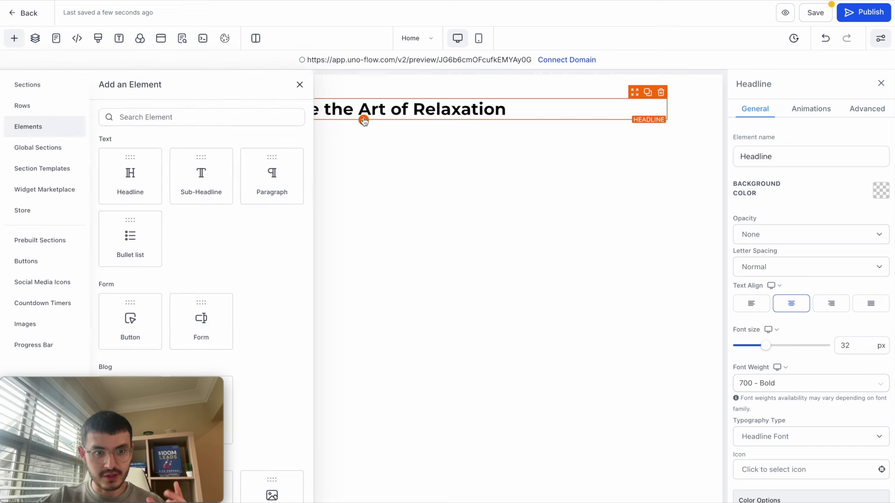
click(177, 114)
text(butt)
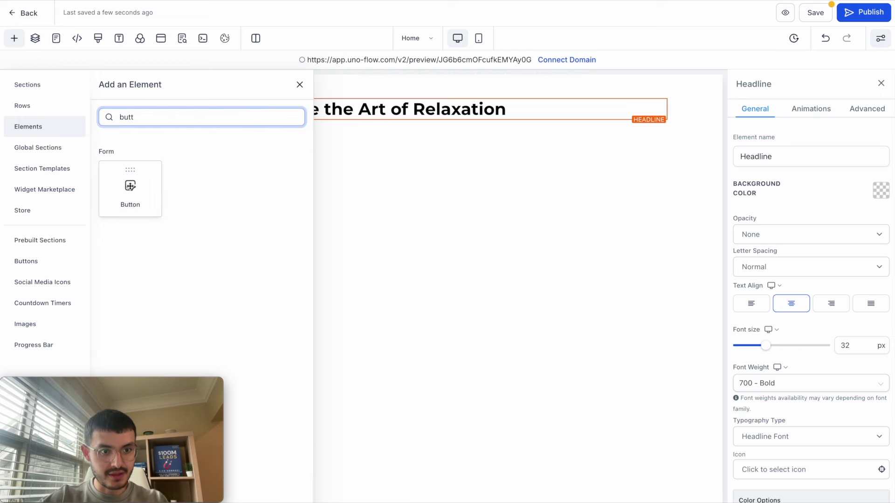
click(130, 188)
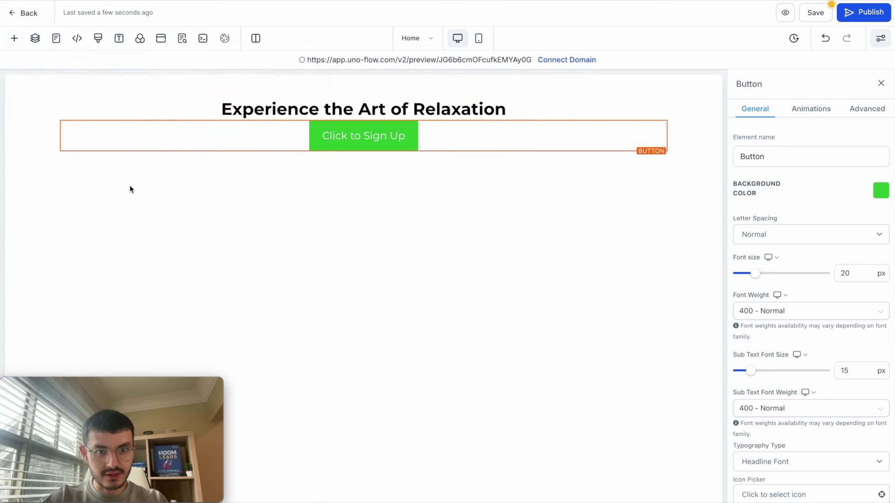
Step: Change the button's background to the red brand color
click(401, 110)
click(400, 130)
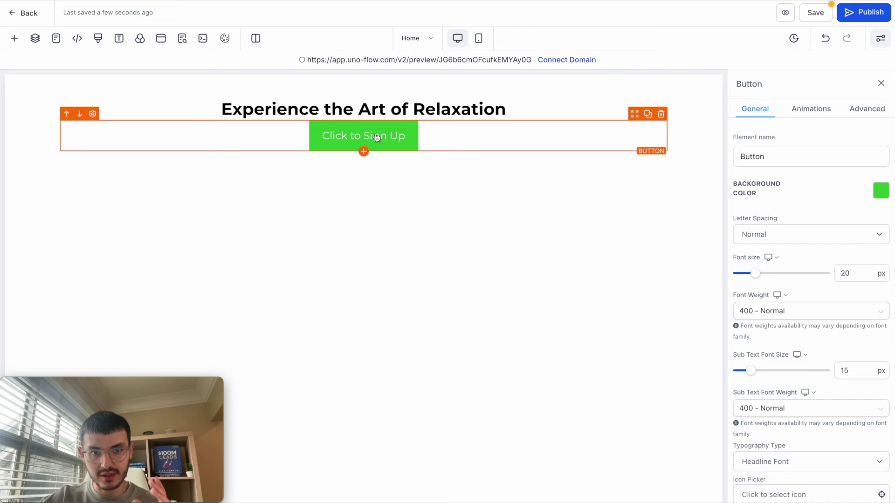
scroll(847, 391, down, 4)
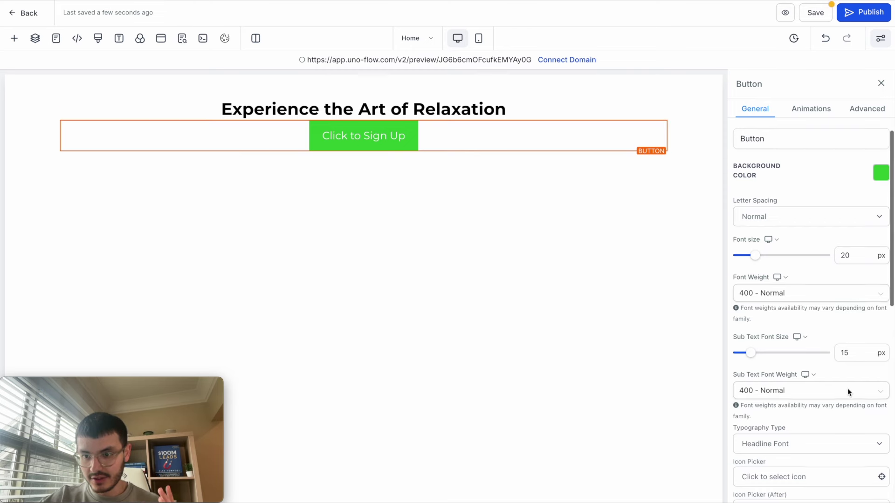
scroll(848, 388, up, 4)
click(882, 190)
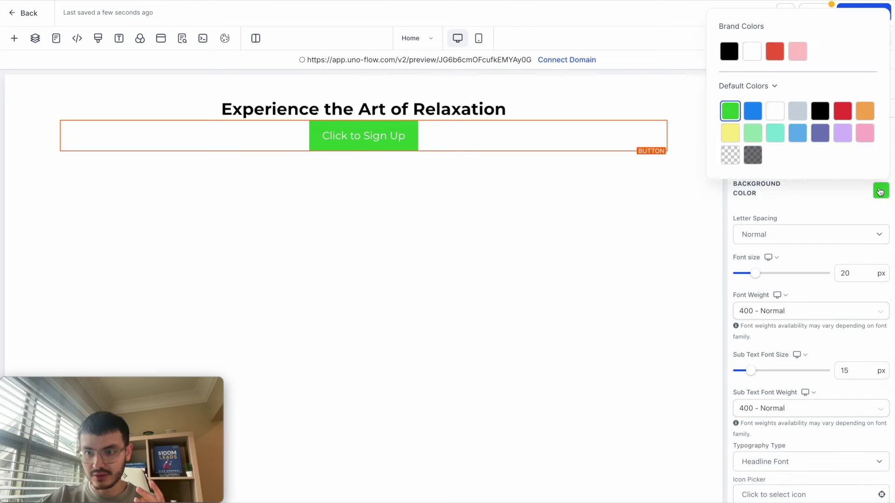
click(775, 57)
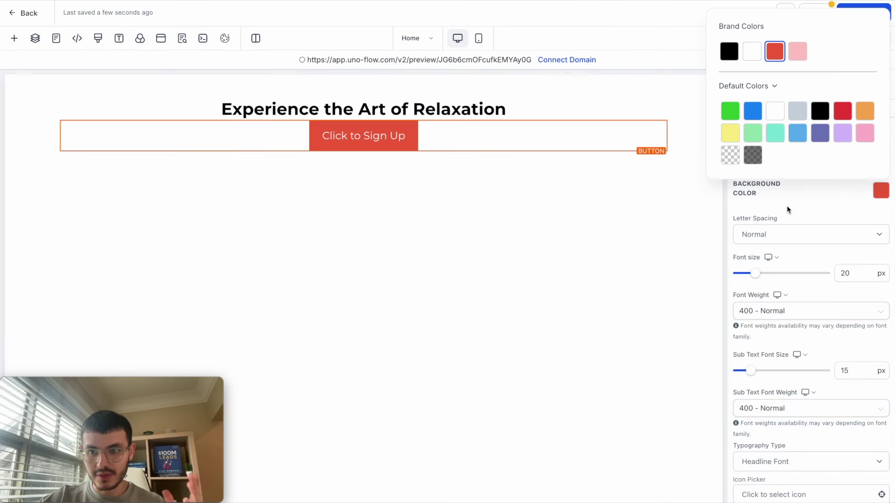
click(787, 207)
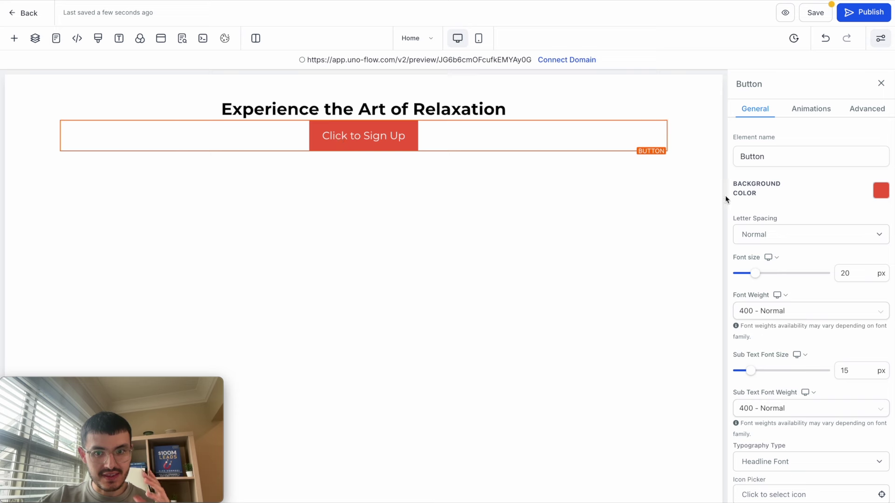
Step: Replace the button's text with "Book Now"
scroll(807, 294, down, 10)
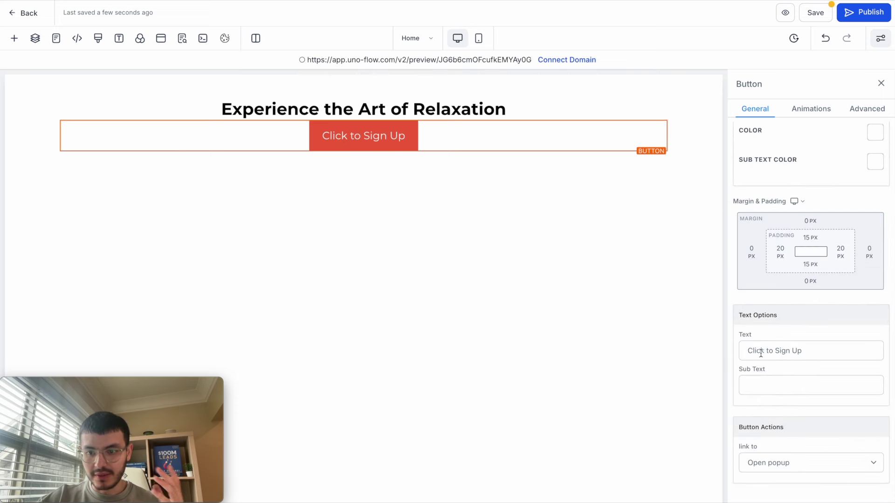
click(759, 354)
key(ctrl+a)
text(B)
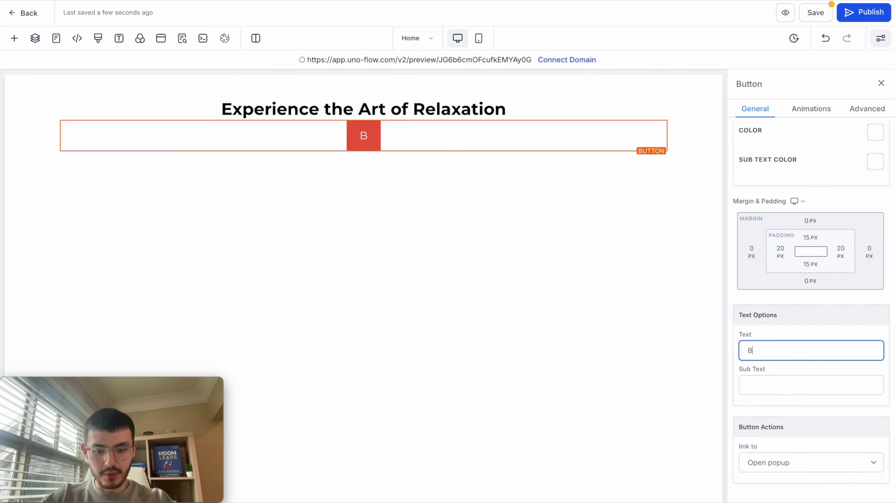
text(ook Now)
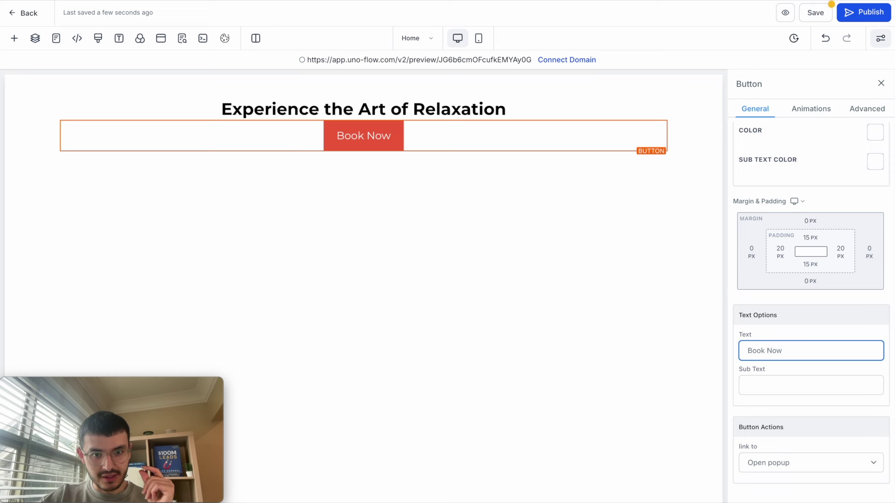
Step: Set the Book Now button's font weight to 700 - Bold
scroll(774, 309, up, 7)
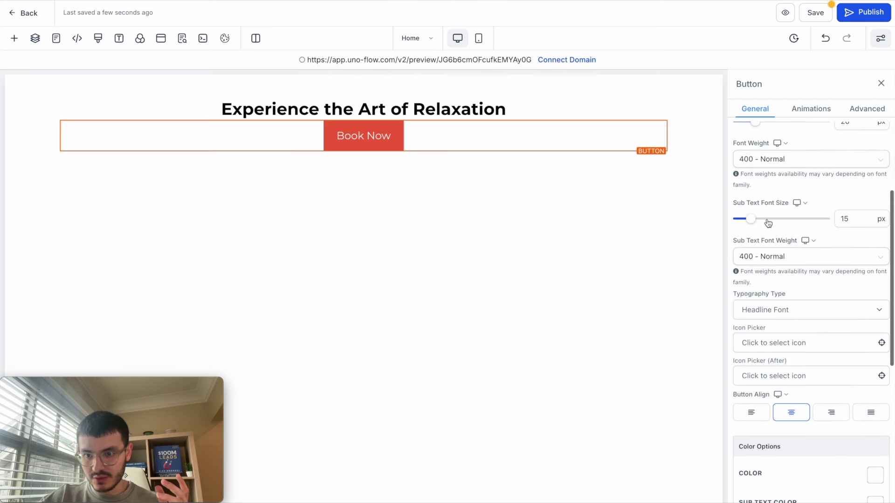
scroll(758, 225, up, 2)
click(761, 229)
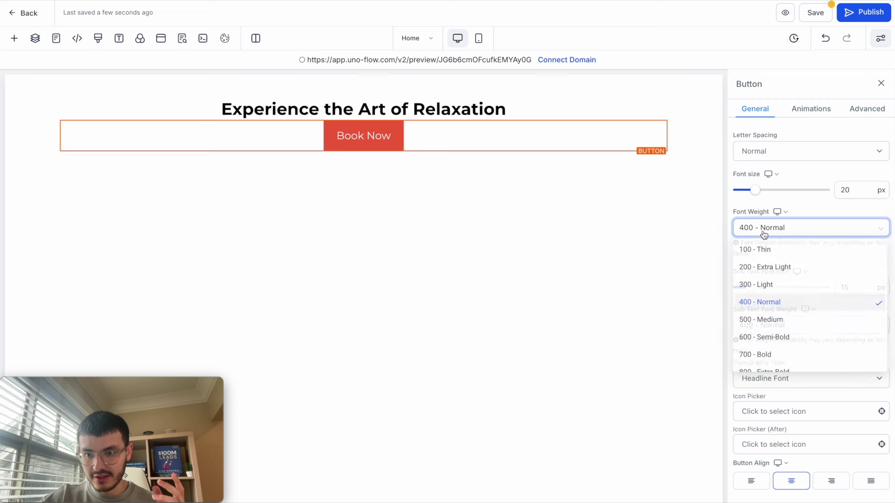
click(770, 357)
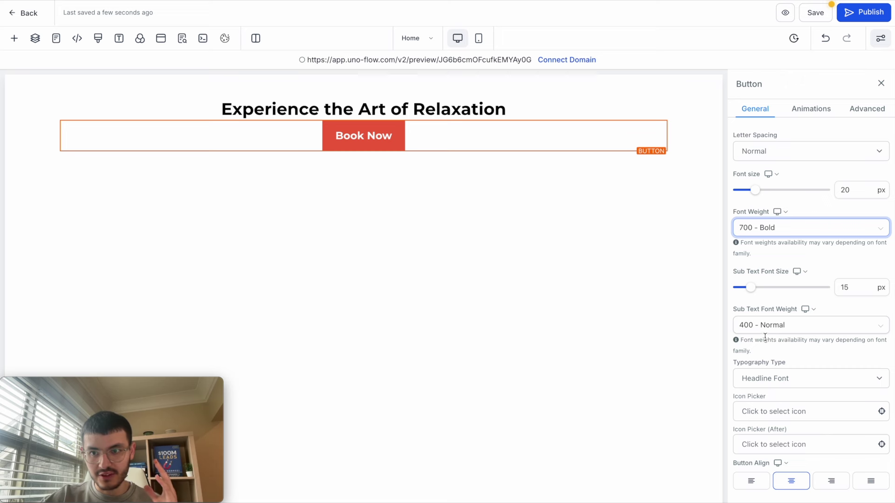
Step: Give the Book Now button a full border in transparent color with a 15px border radius
click(867, 109)
scroll(752, 298, down, 2)
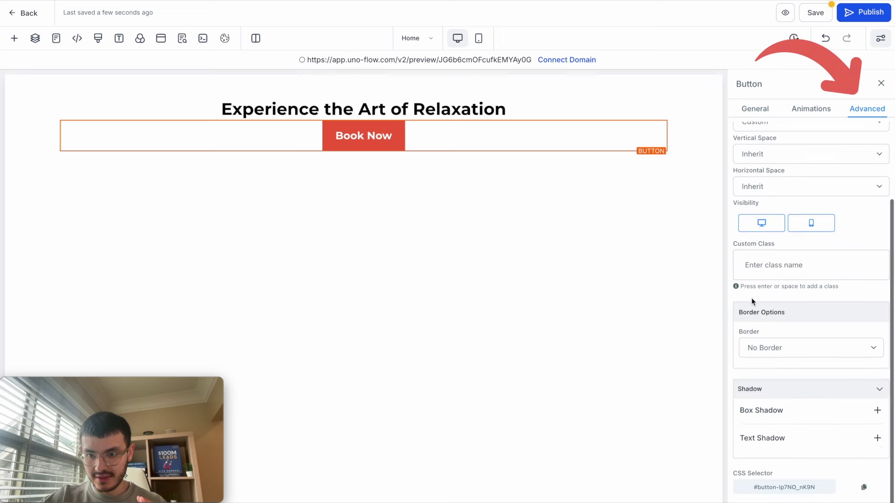
click(785, 348)
click(778, 360)
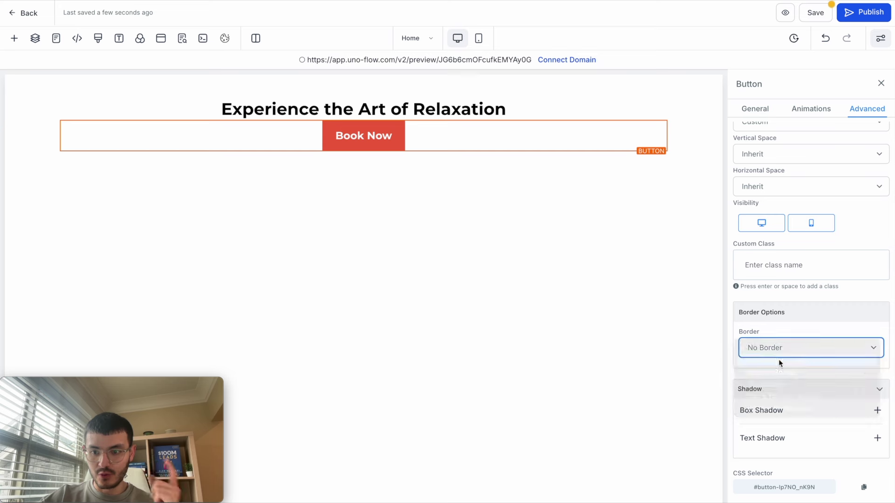
click(875, 437)
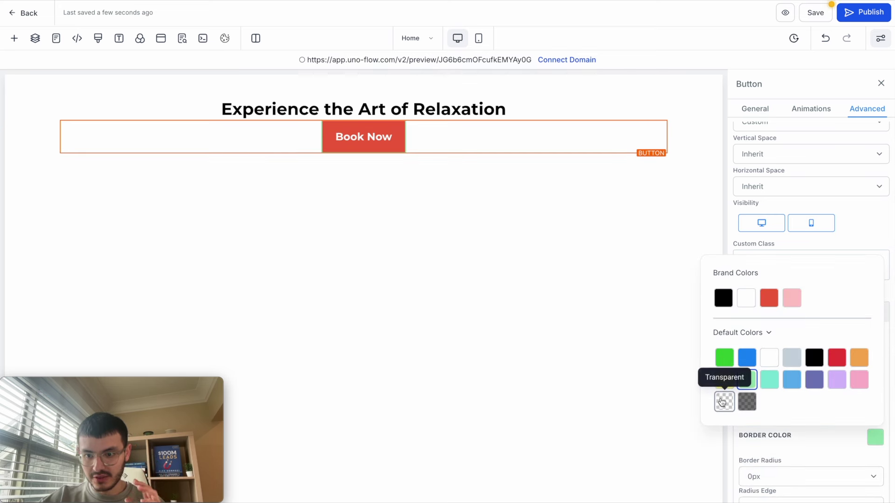
click(724, 404)
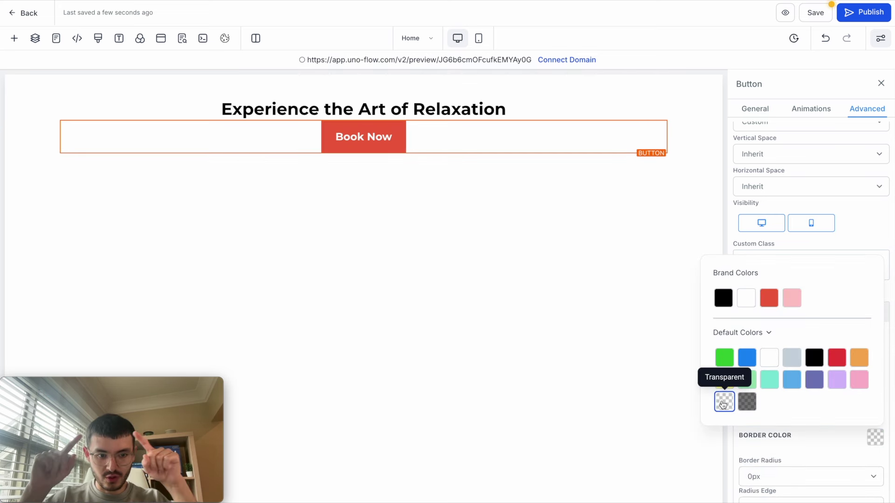
click(762, 476)
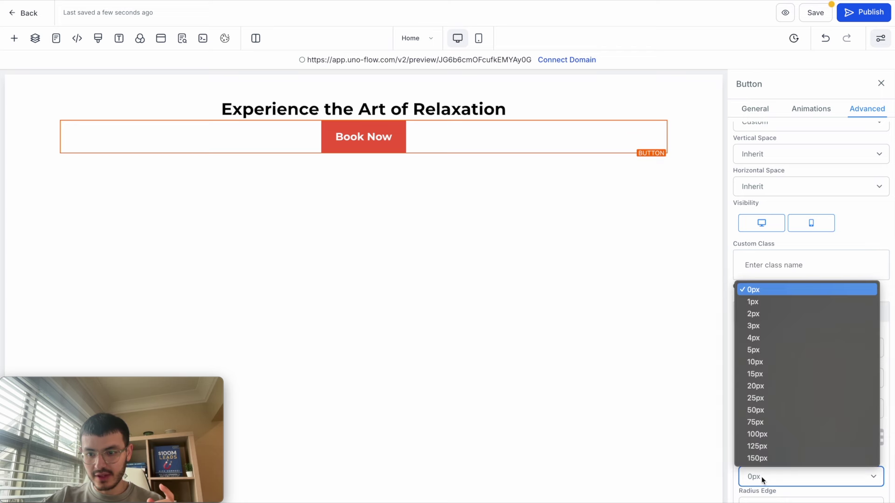
click(773, 375)
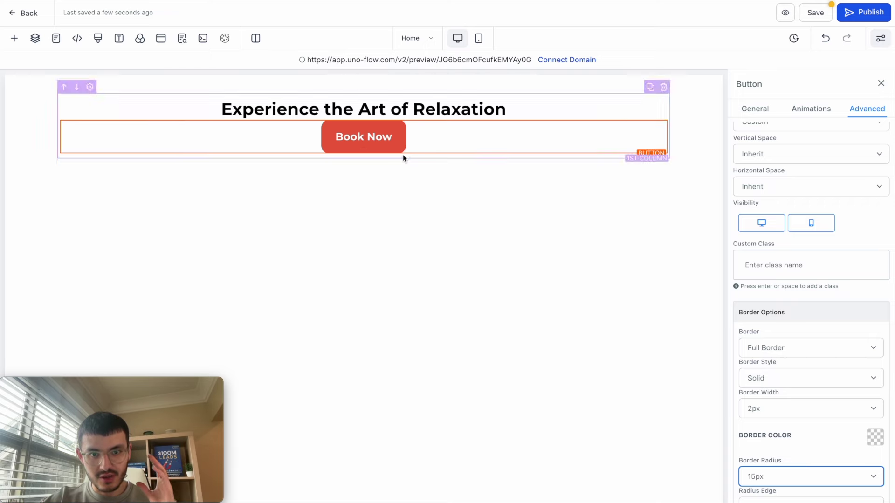
Step: Give the section around the headline and button a light grey background and a top padding of 140 px
click(407, 166)
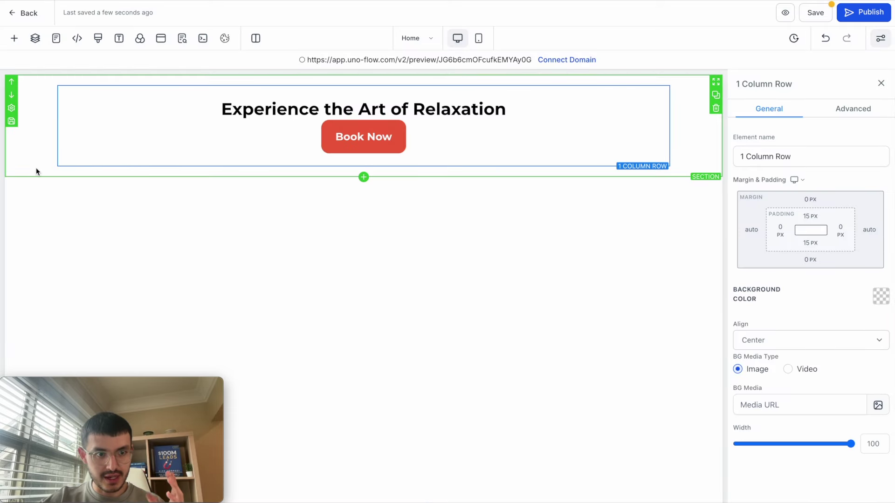
click(36, 170)
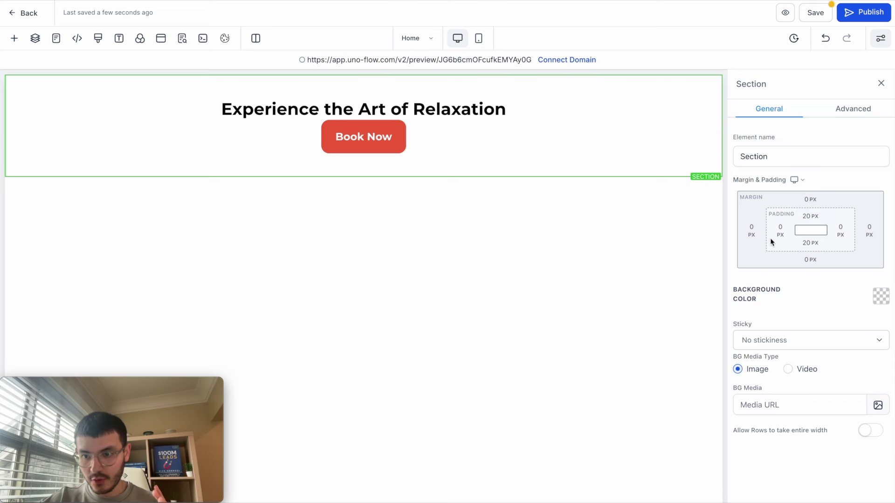
click(882, 302)
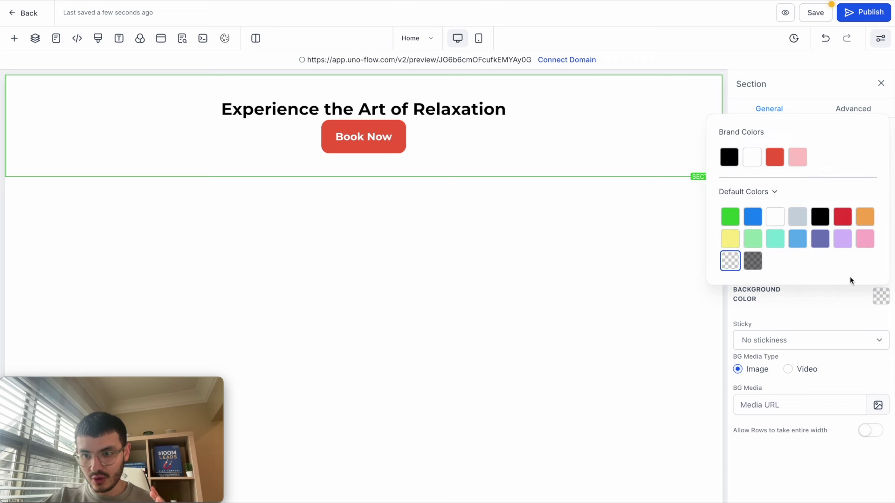
click(802, 218)
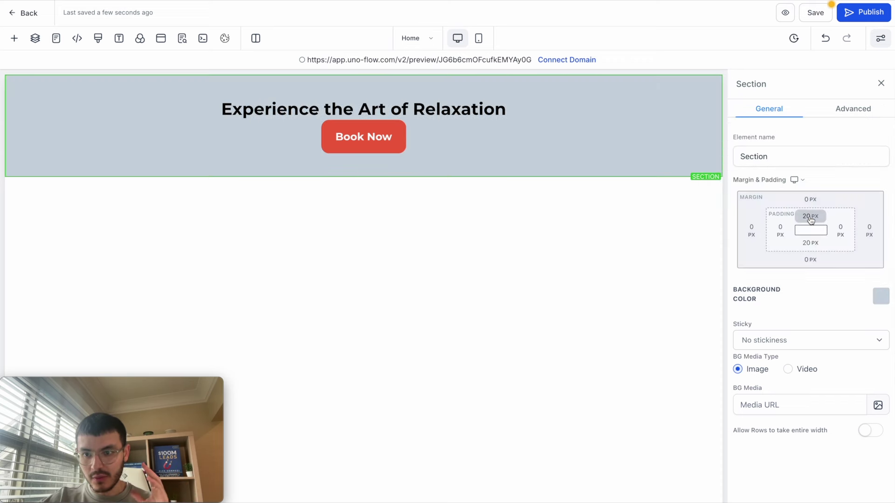
click(810, 216)
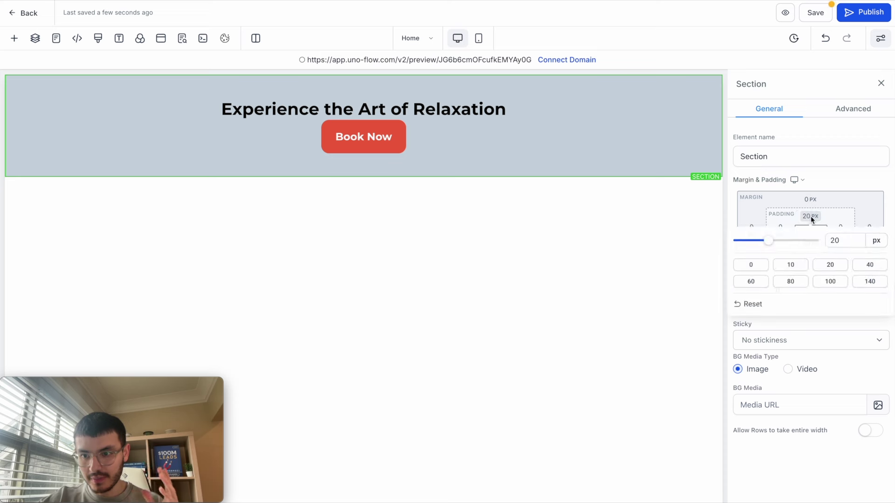
click(870, 282)
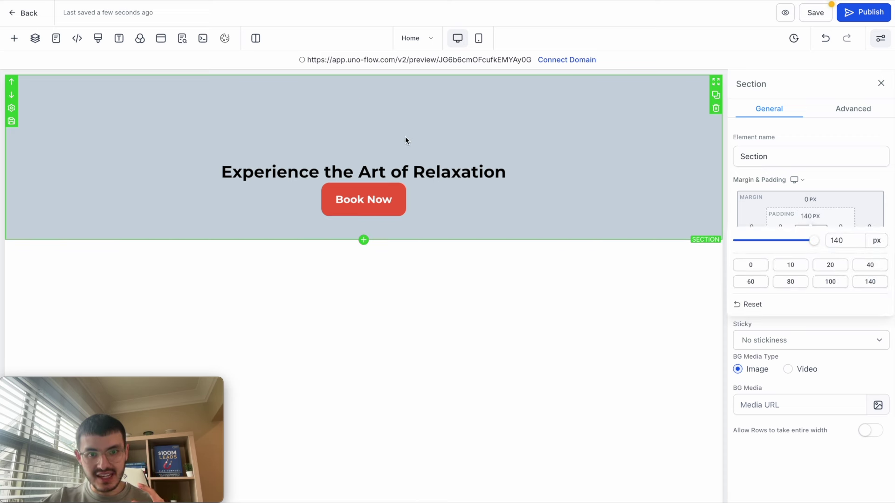
click(745, 194)
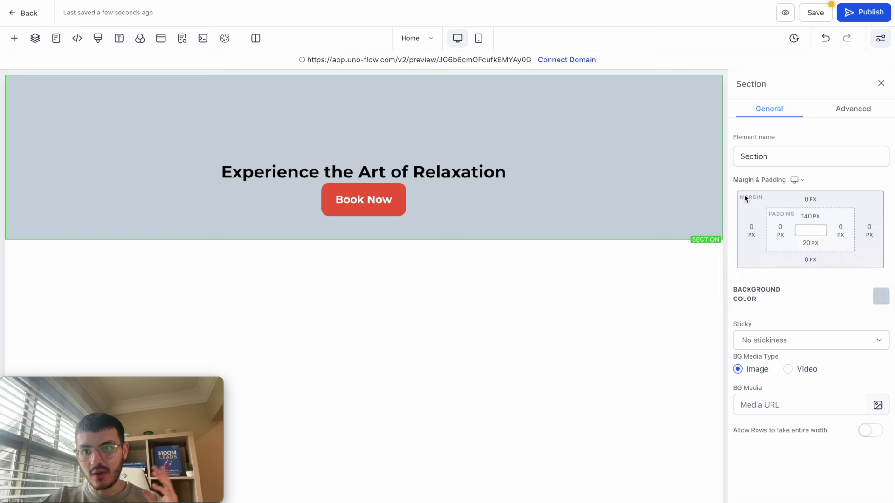
Step: Try a top margin of 80 px on the section and set it back to 0
click(811, 200)
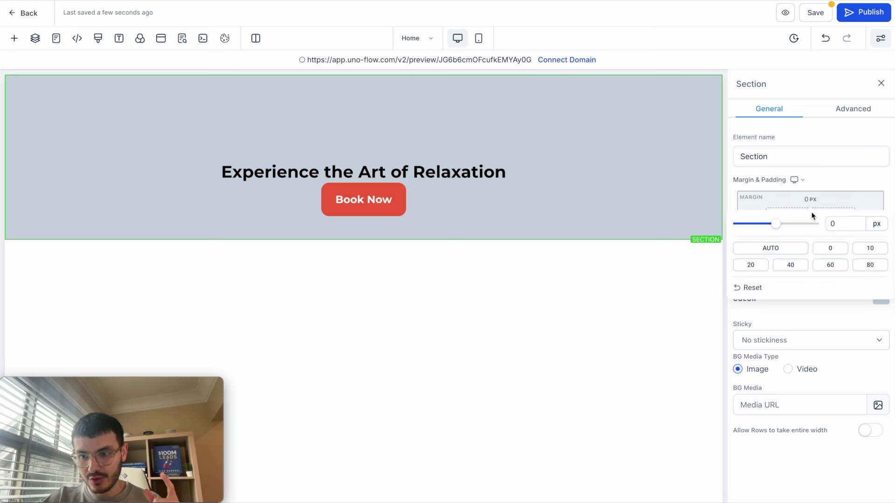
click(868, 266)
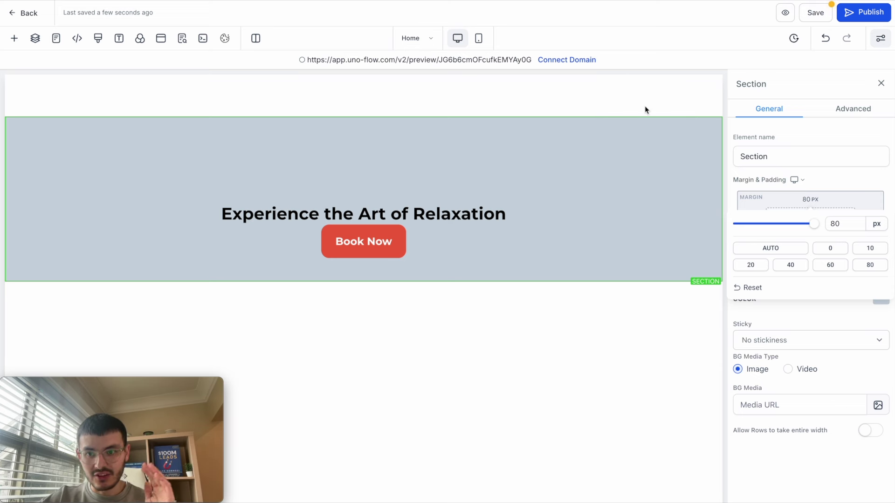
click(829, 249)
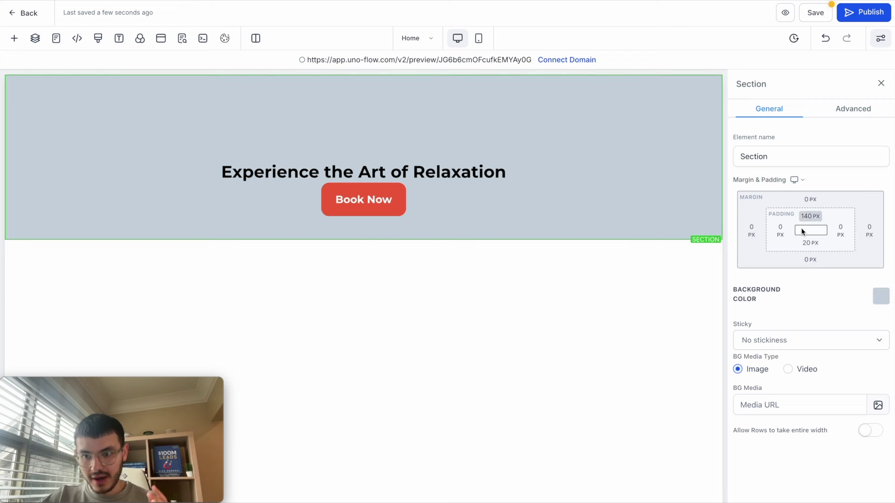
Step: Set the section's bottom padding to 140 px
click(806, 244)
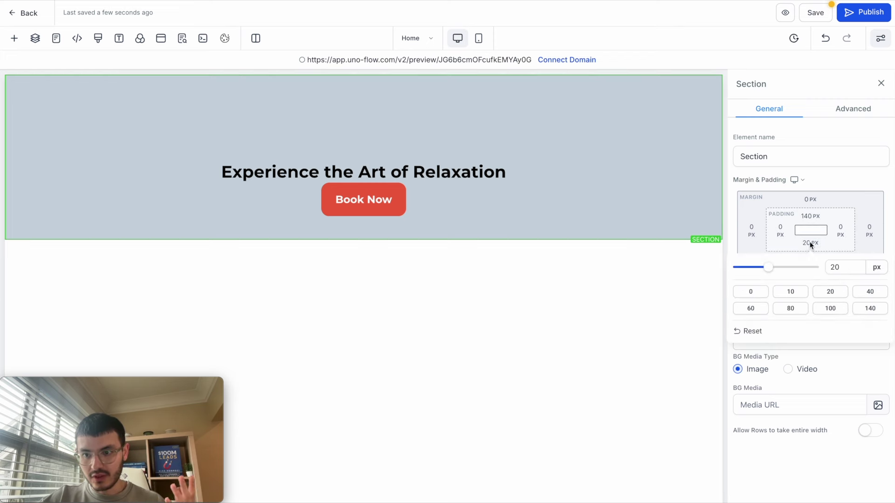
click(873, 311)
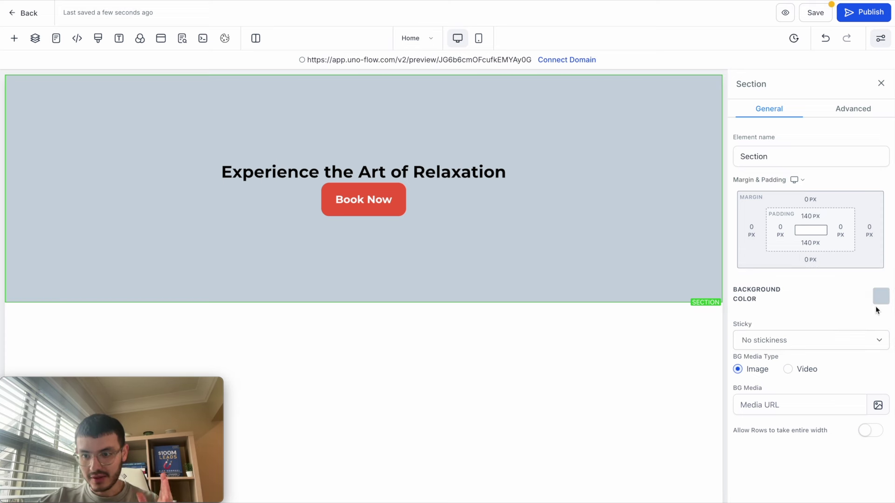
Step: Try the pink brand color as the section's background and switch the background to transparent
click(880, 302)
click(802, 157)
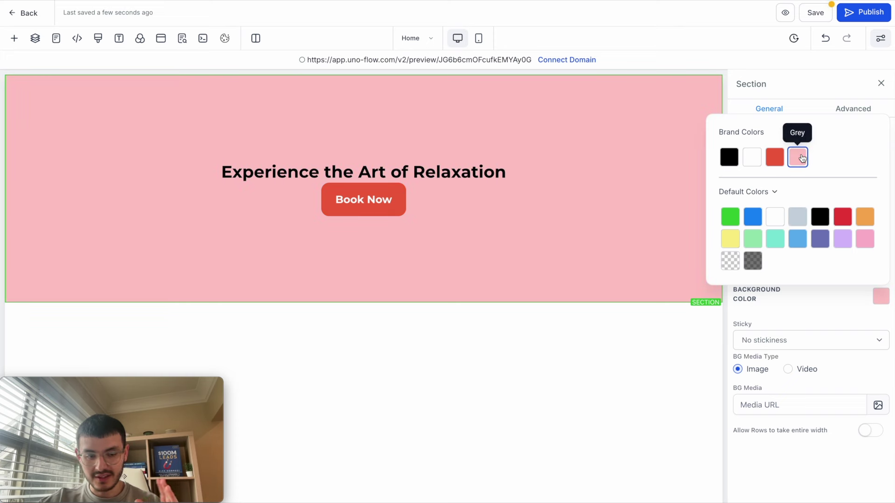
click(730, 261)
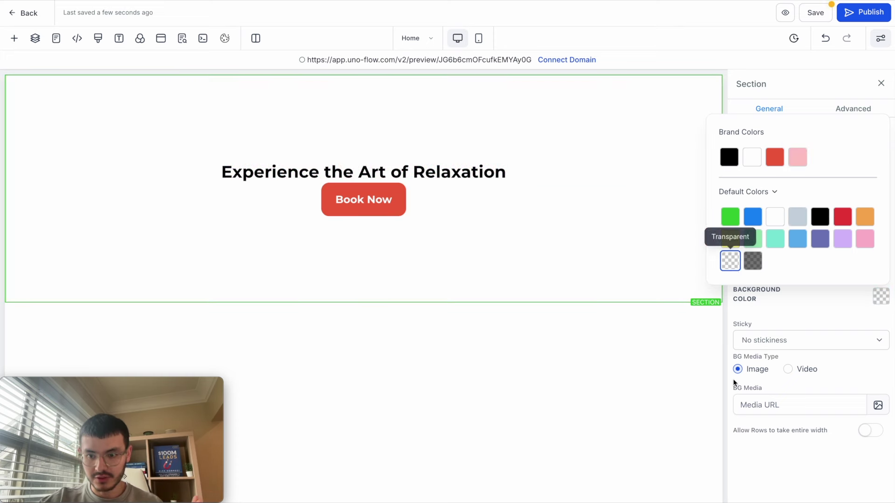
click(744, 378)
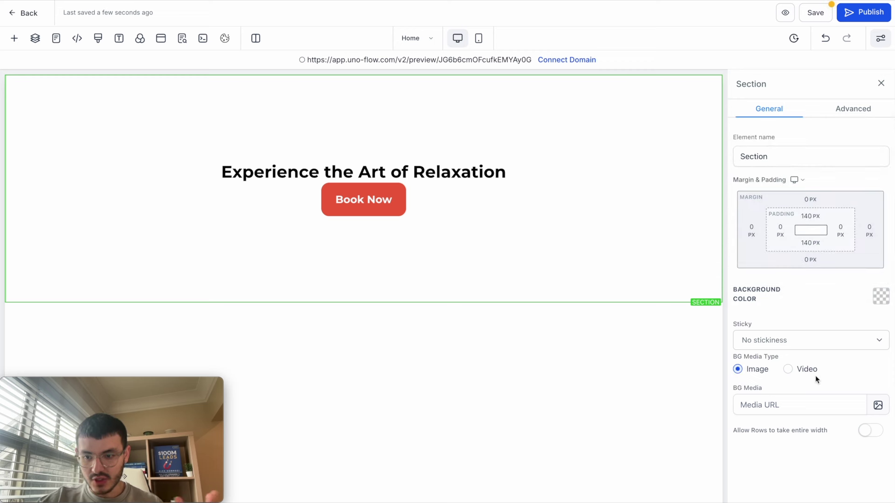
Step: Use the wooden spa room photo with the round pool from media storage as the section's background image, with the Full Center option
click(878, 405)
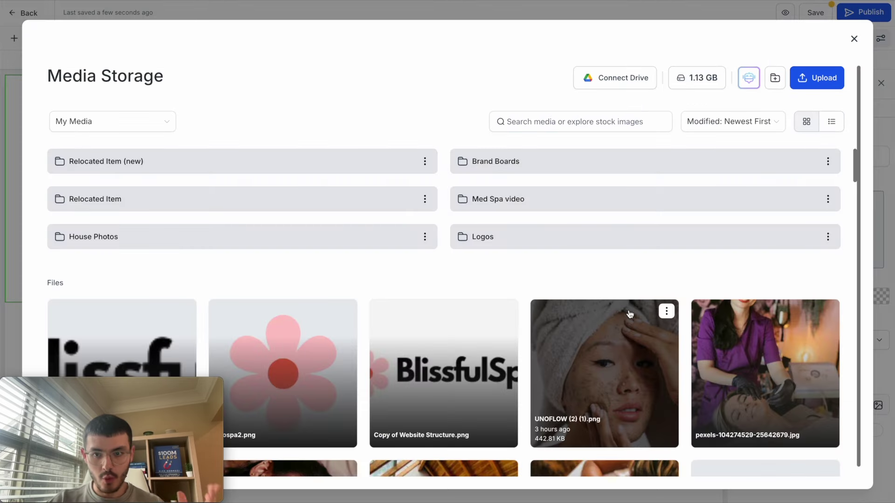
scroll(615, 307, down, 1)
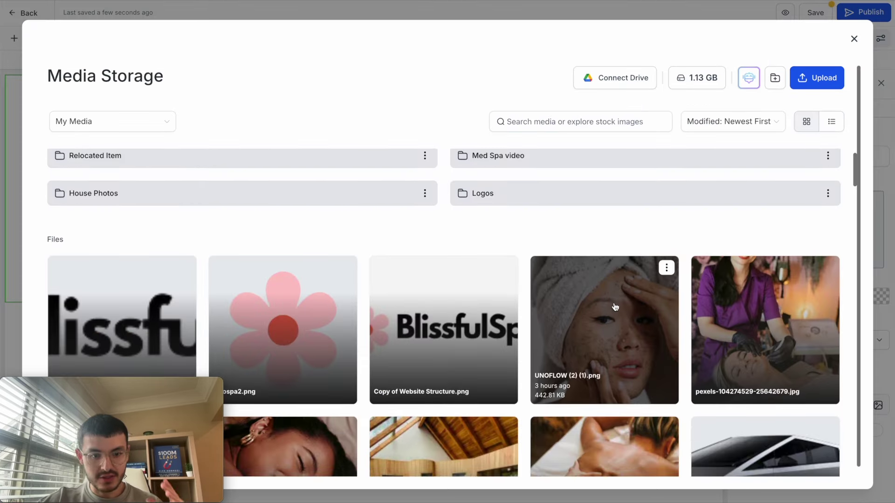
scroll(615, 306, up, 1)
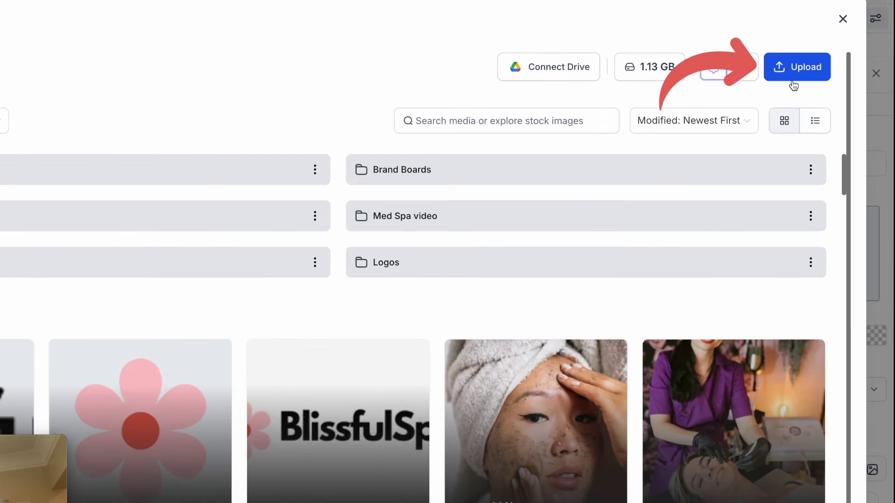
scroll(572, 272, down, 4)
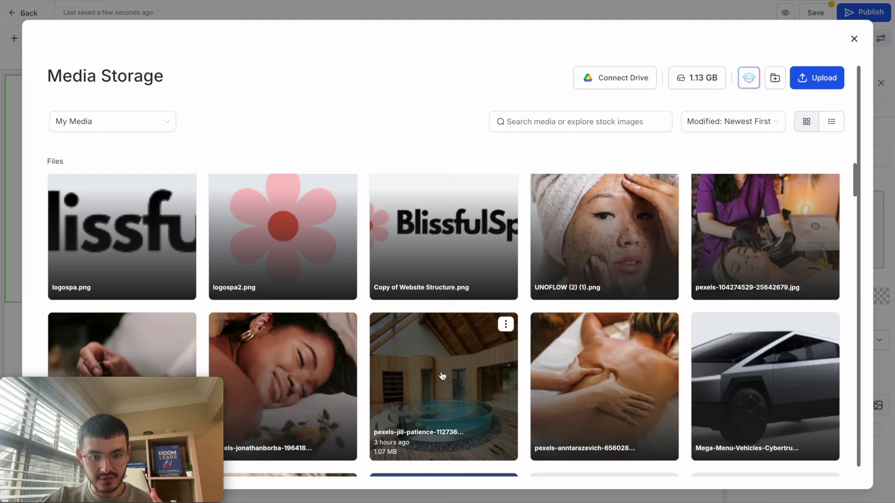
click(442, 376)
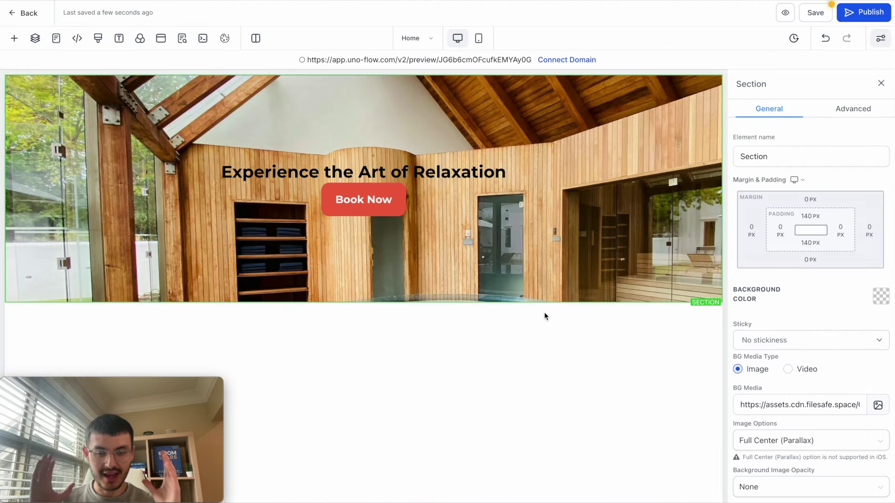
click(745, 441)
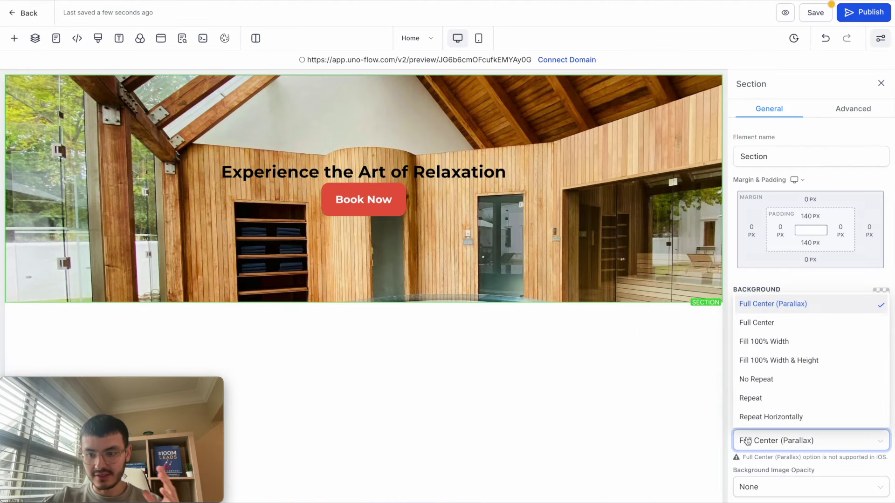
click(777, 326)
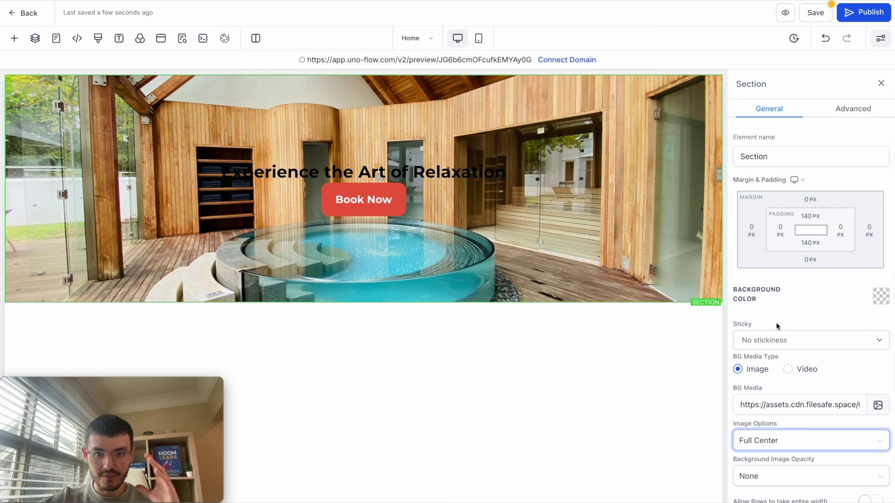
Step: Change the text color of the headline "Experience the Art of Relaxation" to white
click(382, 173)
scroll(852, 335, down, 2)
scroll(853, 335, down, 2)
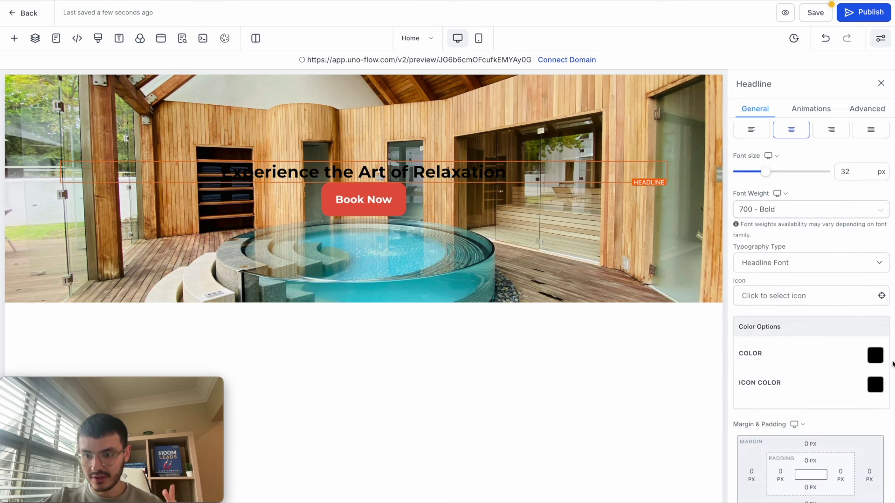
click(875, 356)
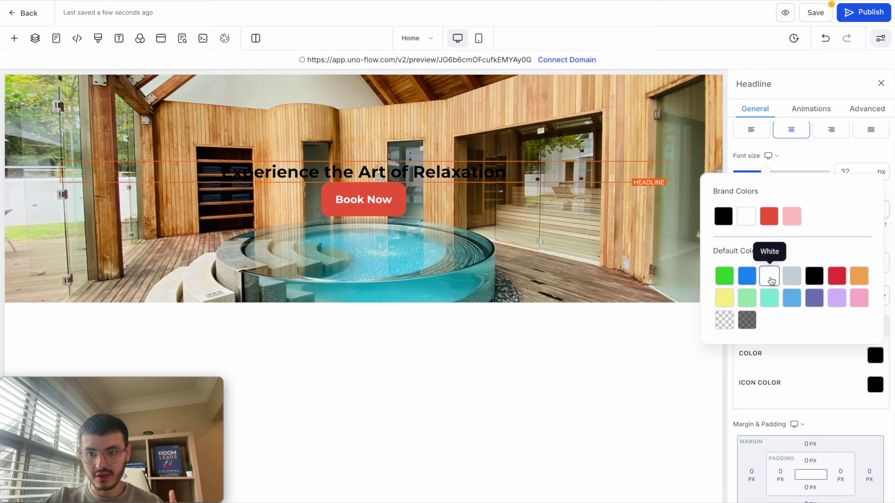
click(770, 280)
Step: Set the section's background color to black behind the spa photo
click(598, 256)
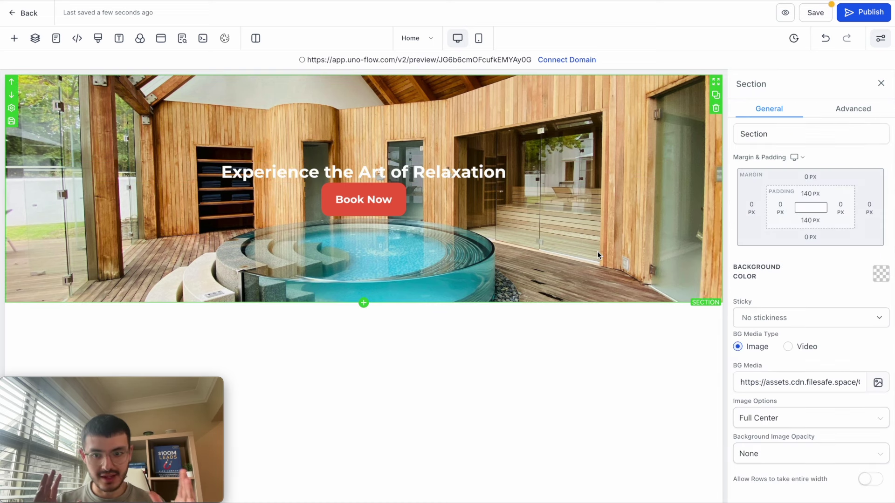
click(881, 274)
click(821, 194)
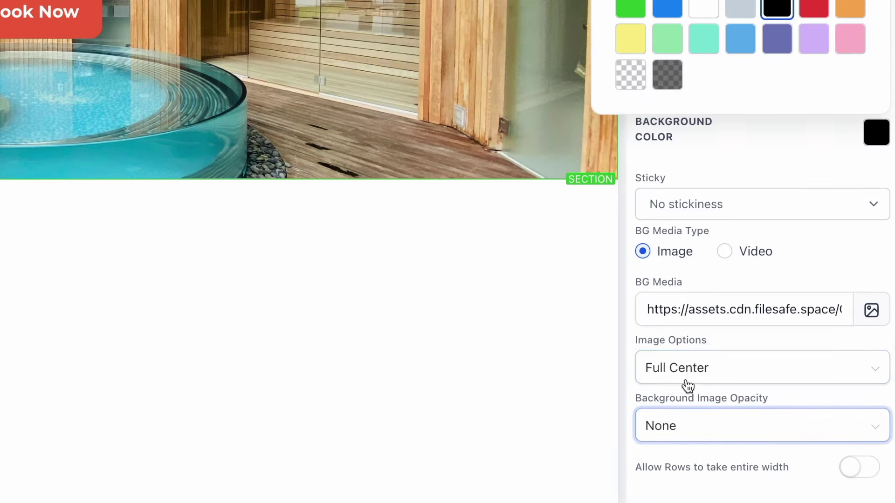
Step: Set the hero section's background image opacity to Light Fade
click(755, 459)
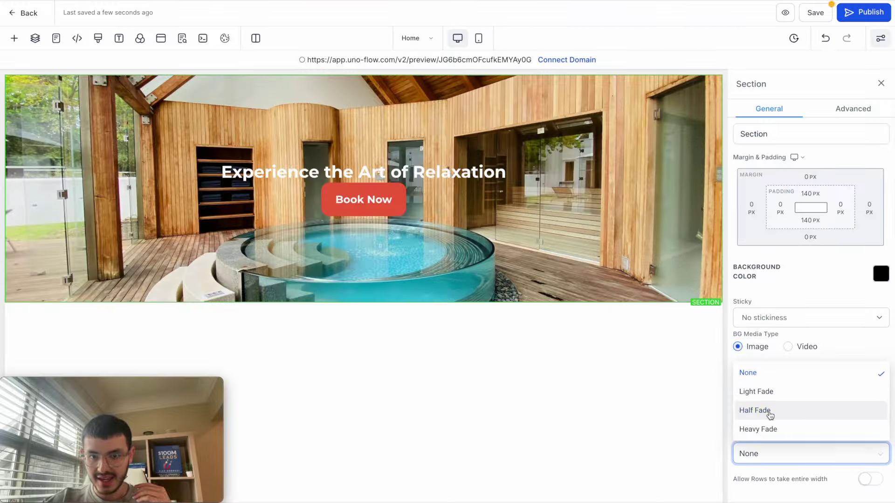
click(697, 359)
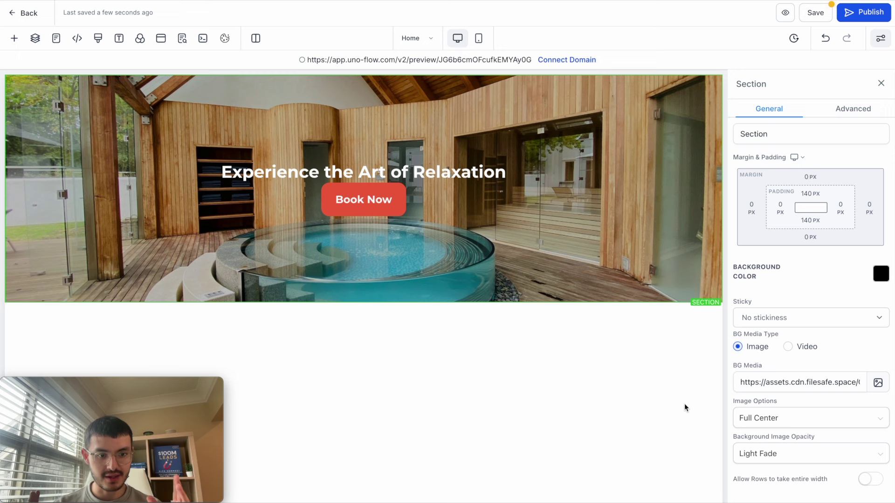
Step: Set the font size of the headline "Experience the Art of Relaxation" to 60 px
click(437, 171)
drag(762, 324, 785, 326)
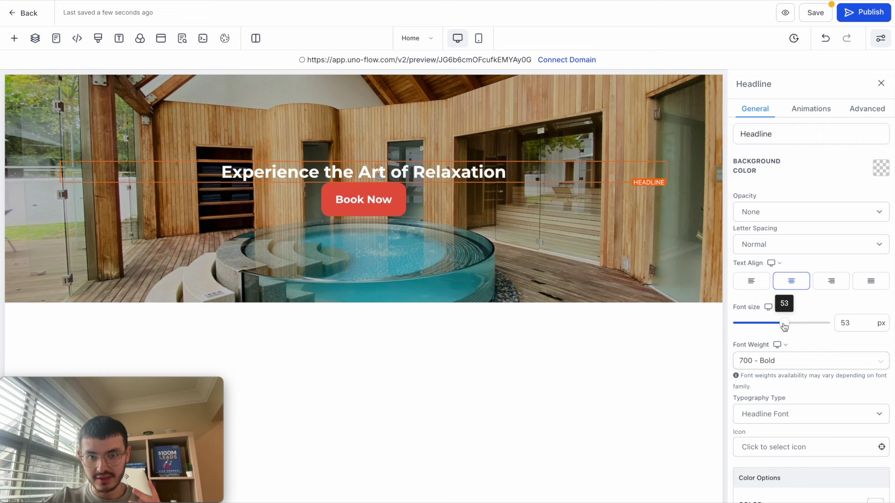
double_click(851, 322)
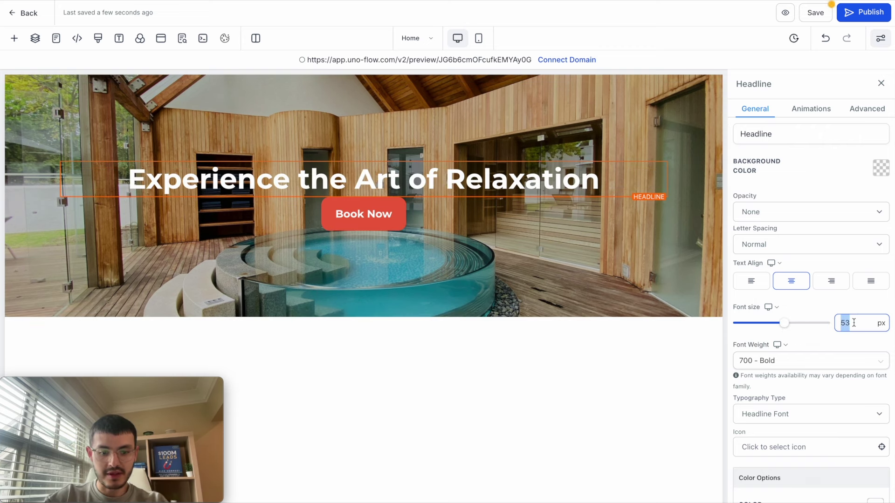
text(60)
click(581, 311)
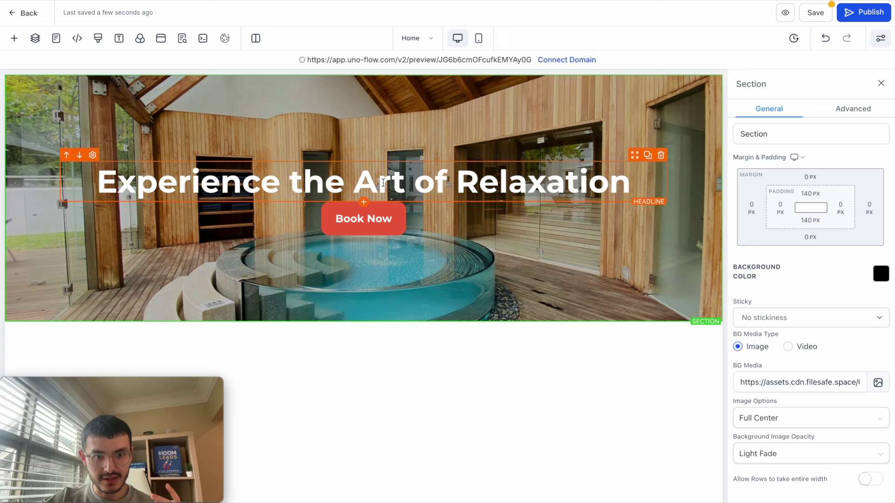
Step: Add a sub headline element between the hero headline and the Book Now button
click(377, 226)
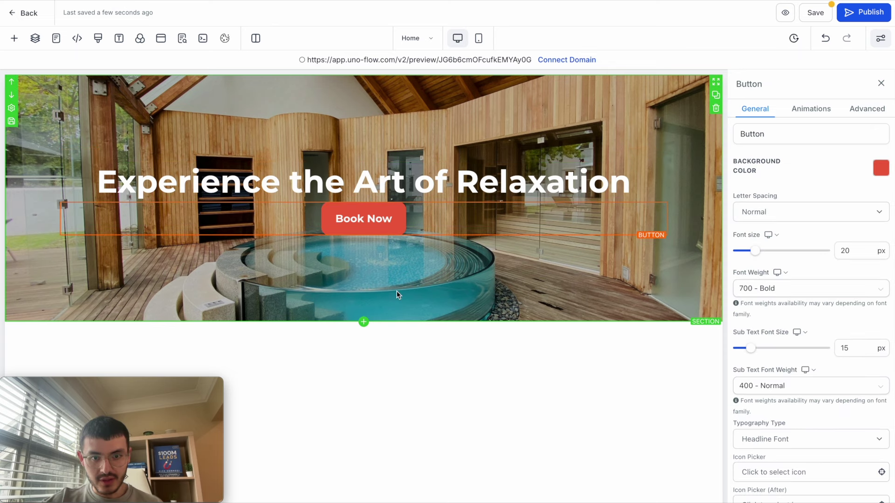
click(364, 204)
double_click(206, 117)
text(sub)
click(132, 173)
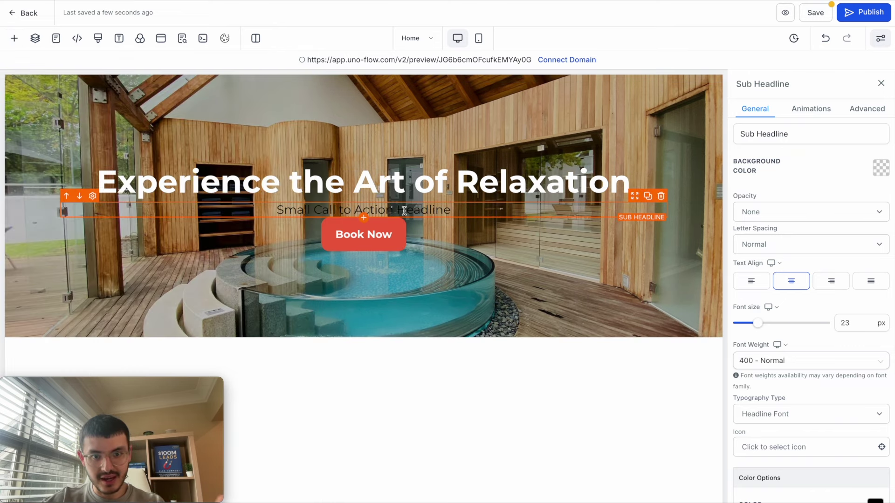
Step: Make the sub headline white and change its text to "Relax, unwind, and rejuvenate with custom massage therapy designed for your needs"
scroll(793, 419, down, 3)
click(875, 435)
click(770, 354)
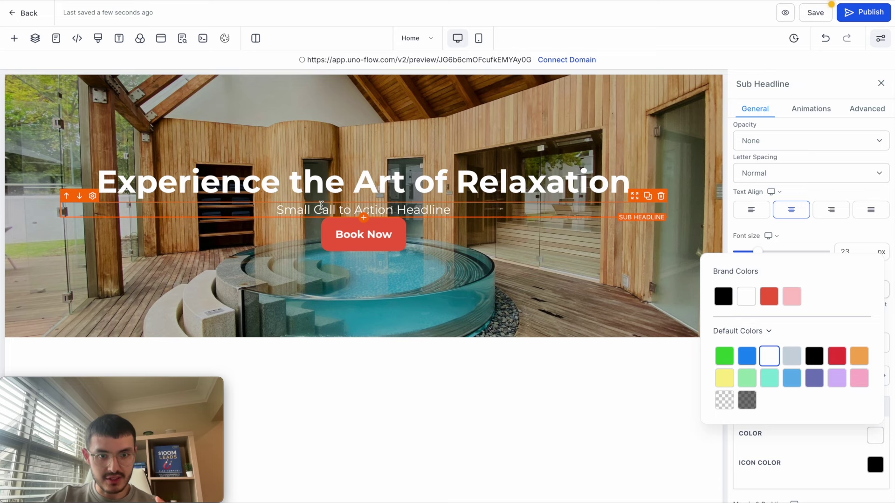
click(408, 270)
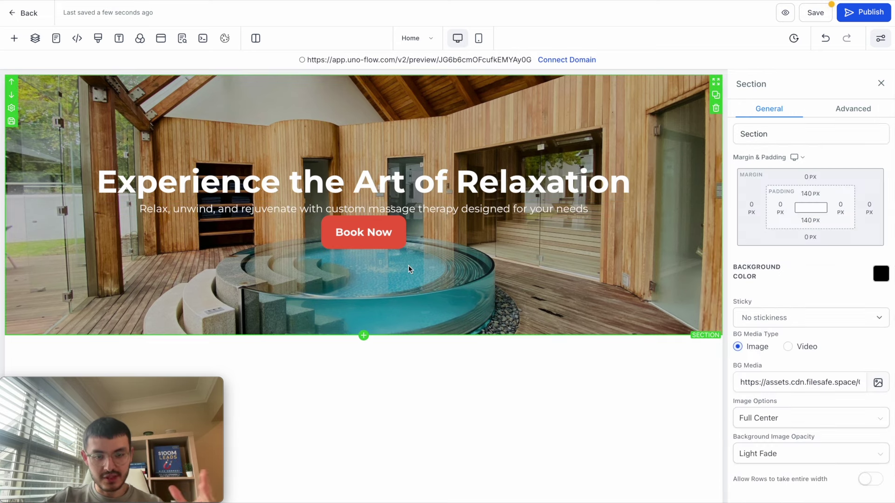
Step: Set the bottom padding of the hero sub headline to 20 px
click(355, 209)
scroll(870, 332, down, 4)
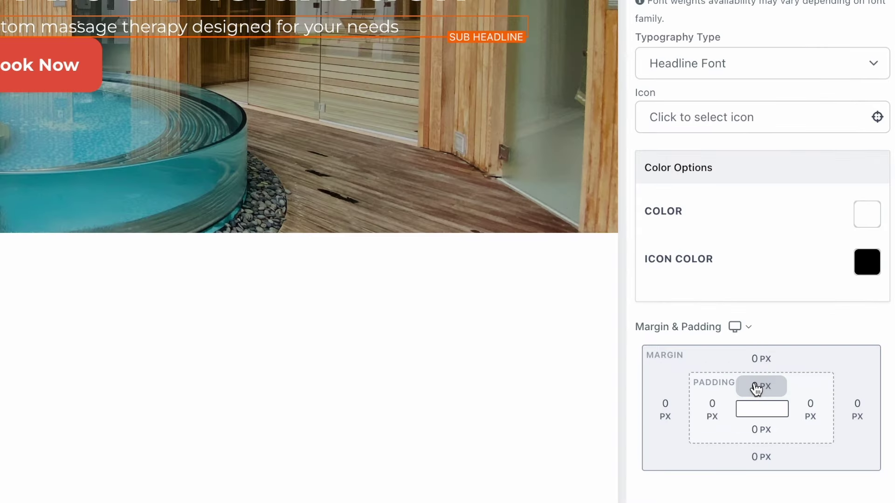
click(759, 429)
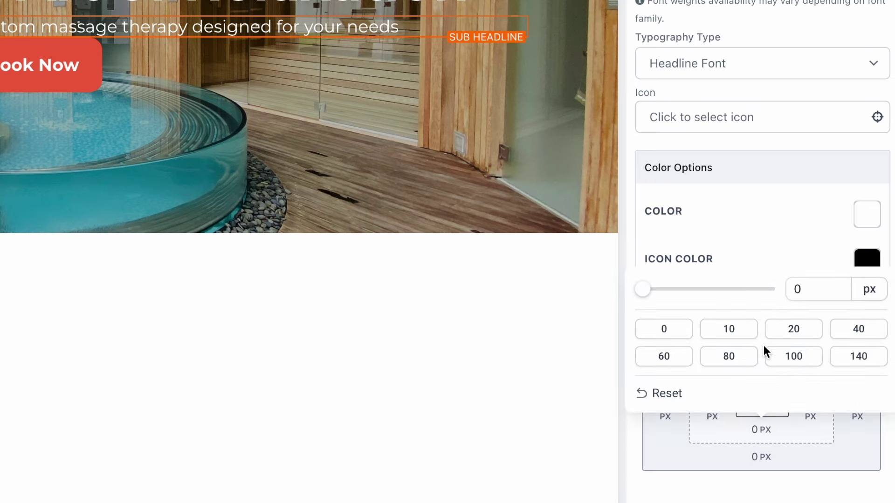
click(799, 329)
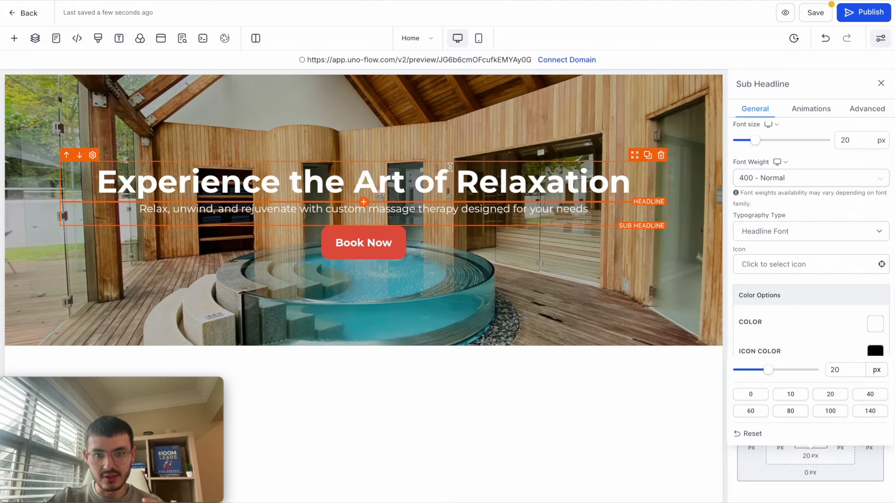
Step: Set the bottom padding of the headline "Experience the Art of Relaxation" to 20 px
click(455, 166)
click(810, 456)
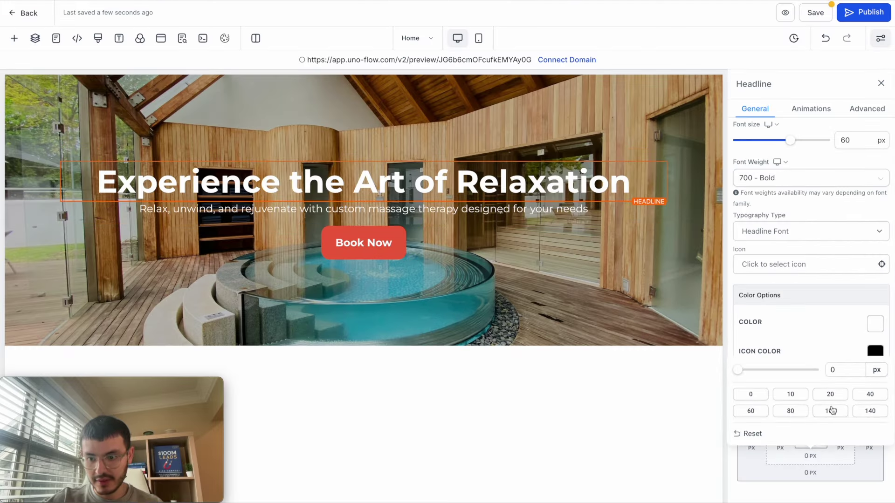
click(836, 396)
click(635, 334)
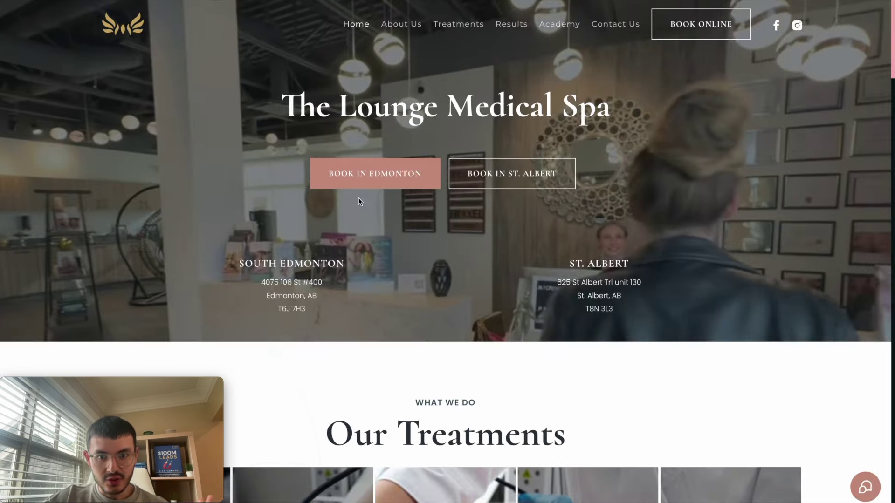
Step: Check the Our Story layout on the reference spa website and add a full-width section with a 2 Column row below the hero
scroll(359, 198, down, 15)
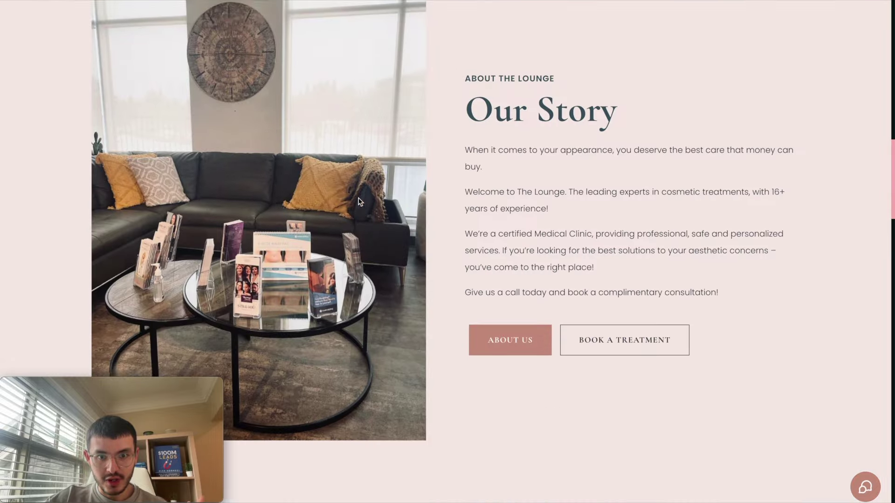
scroll(456, 159, up, 1)
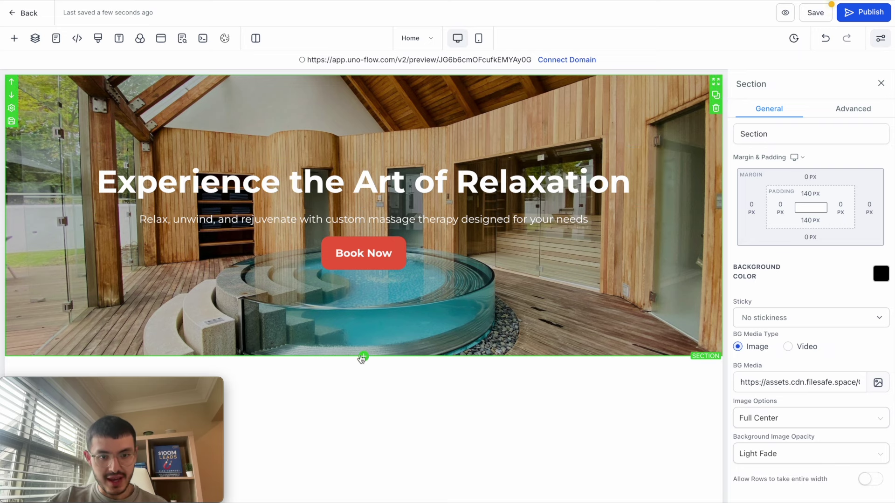
click(364, 357)
click(139, 137)
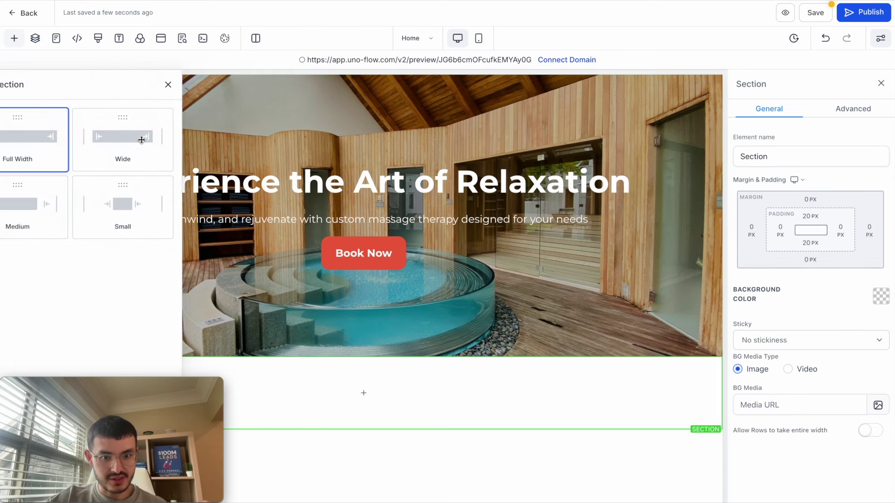
click(363, 393)
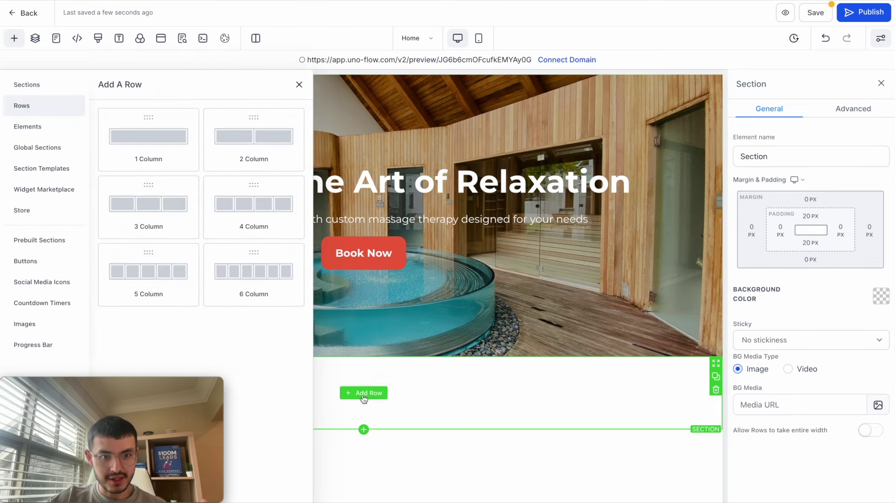
click(248, 149)
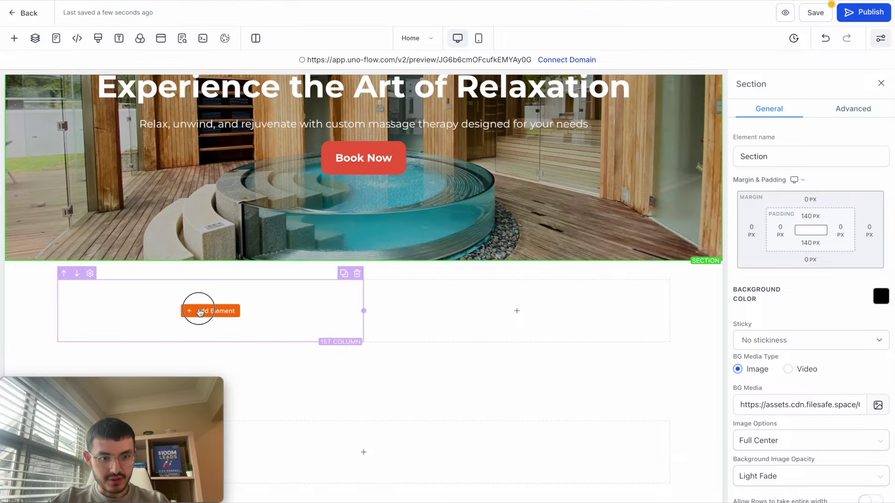
Step: Insert an Image element into the first column of the new row
click(200, 310)
click(218, 118)
text(ima)
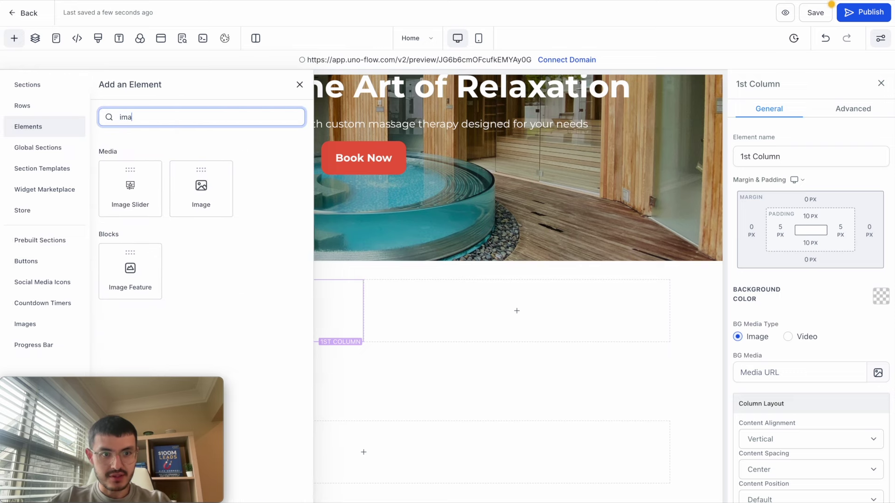
click(201, 189)
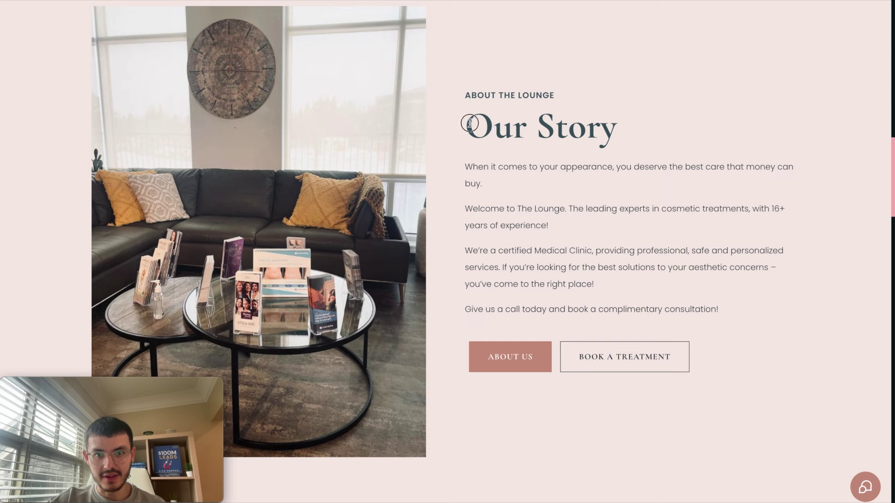
Step: Following the reference site's Our Story text block, add a sub headline and a headline below it to the second column
drag(470, 123, 596, 124)
drag(497, 92, 562, 96)
drag(466, 164, 550, 268)
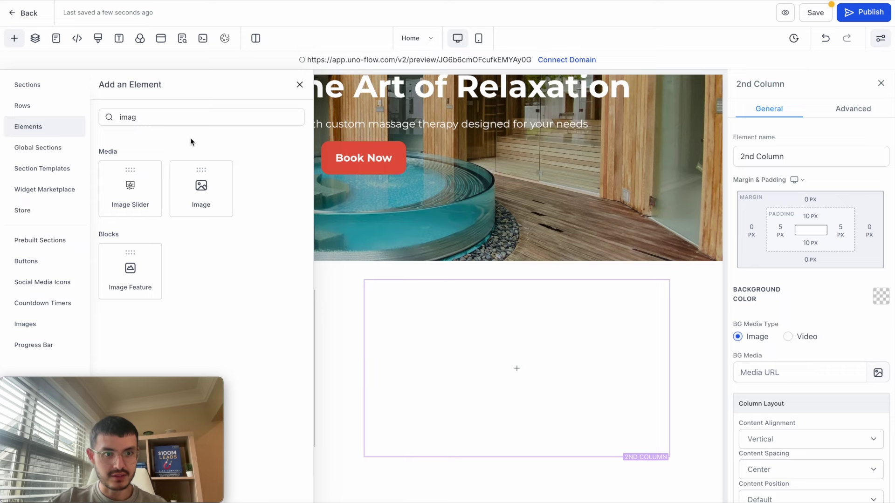
double_click(175, 114)
text(s)
drag(139, 176, 522, 375)
double_click(151, 116)
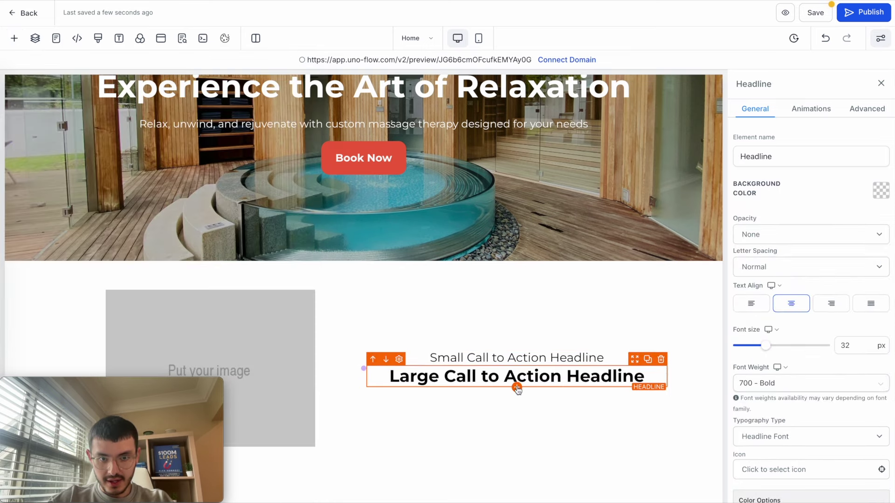
Step: Add a Paragraph element below the headline in the second column
click(14, 39)
click(183, 114)
double_click(183, 114)
text(para)
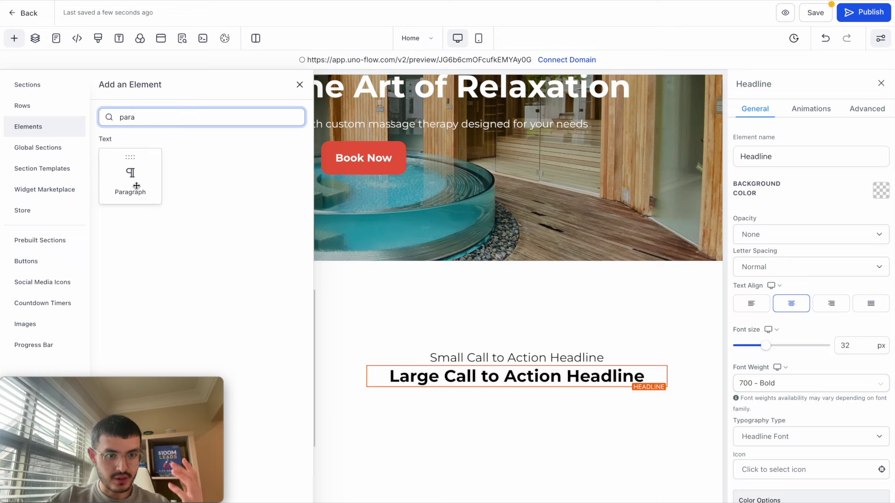
click(134, 184)
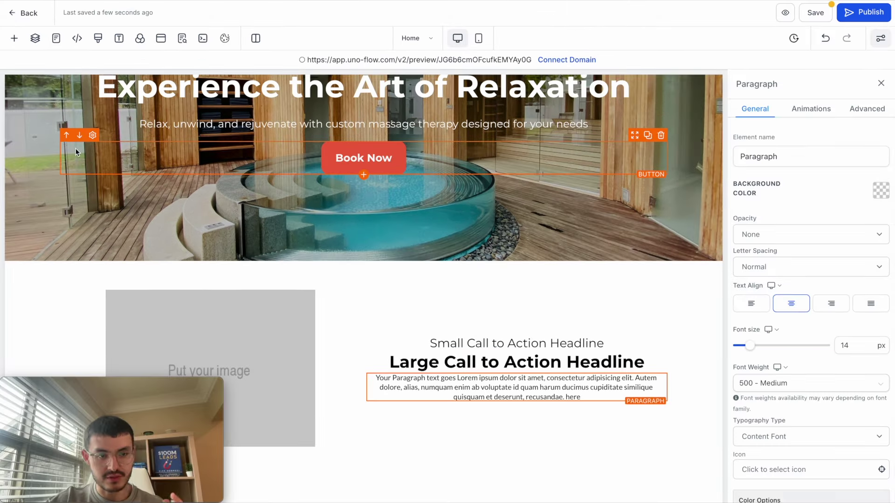
Step: Try moving the hero's Book Now button above the sub headline, return it to its place and view its settings
click(67, 136)
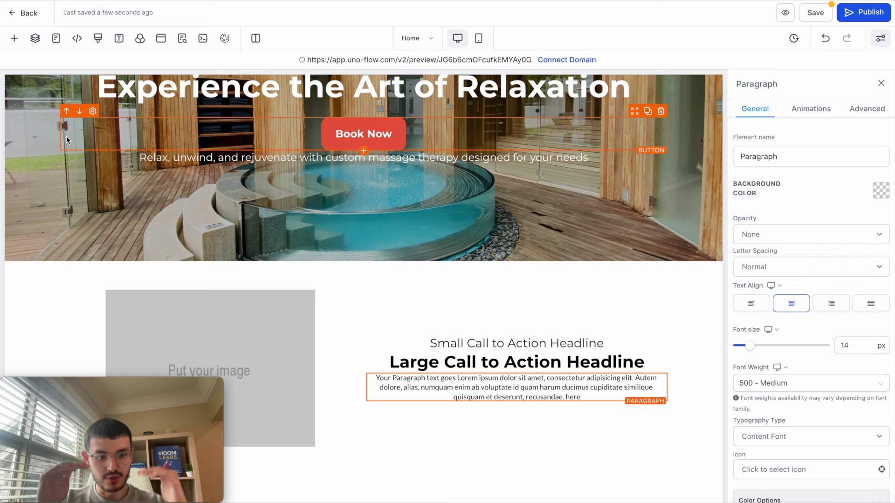
click(79, 111)
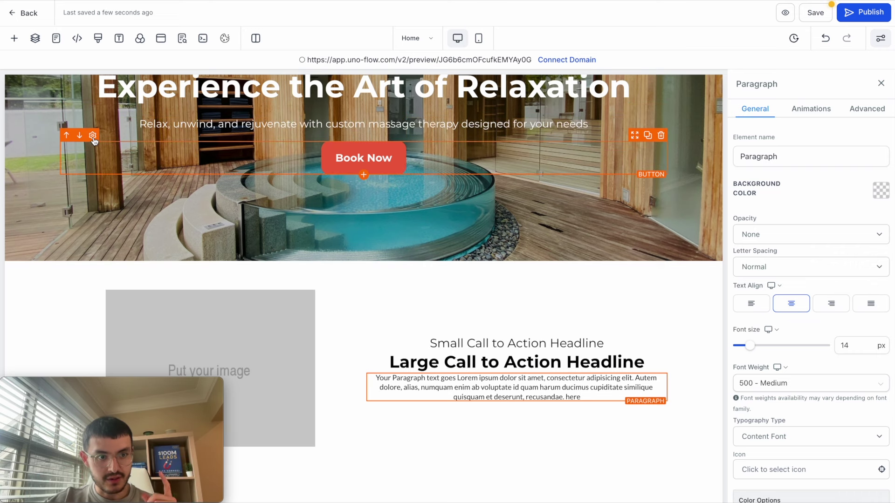
click(92, 136)
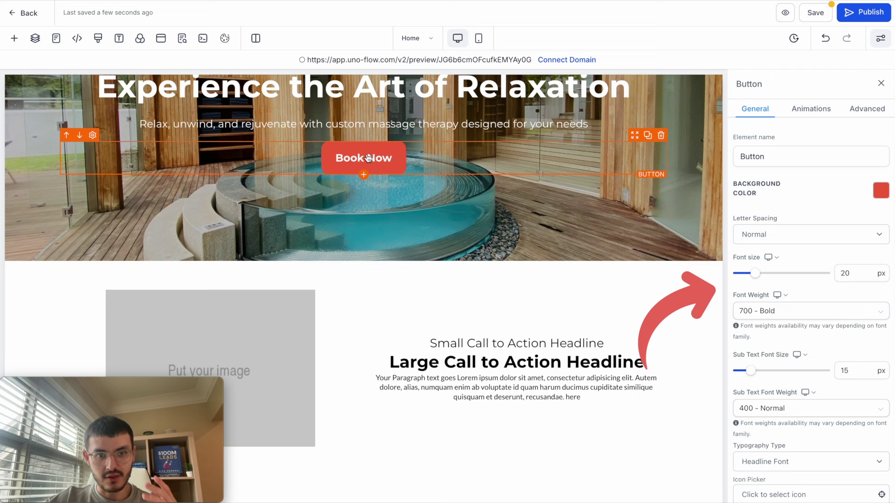
click(617, 161)
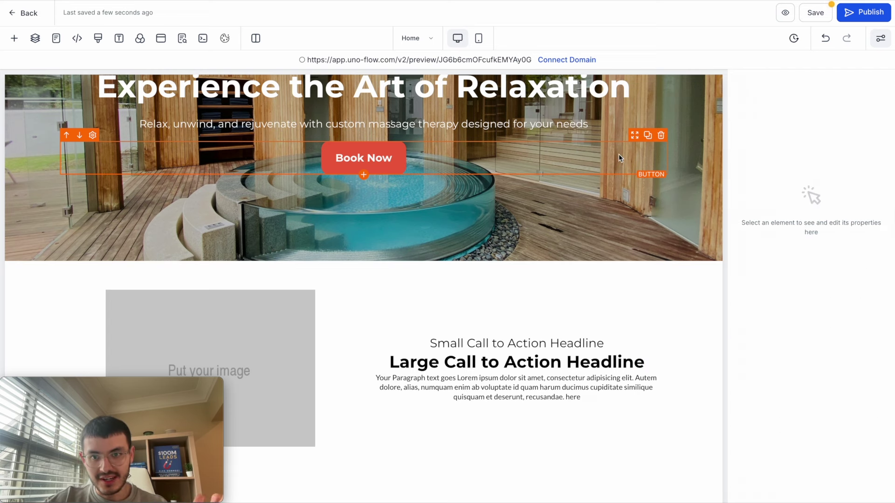
Step: Duplicate the hero's Book Now button, delete one copy and duplicate the button again
click(648, 136)
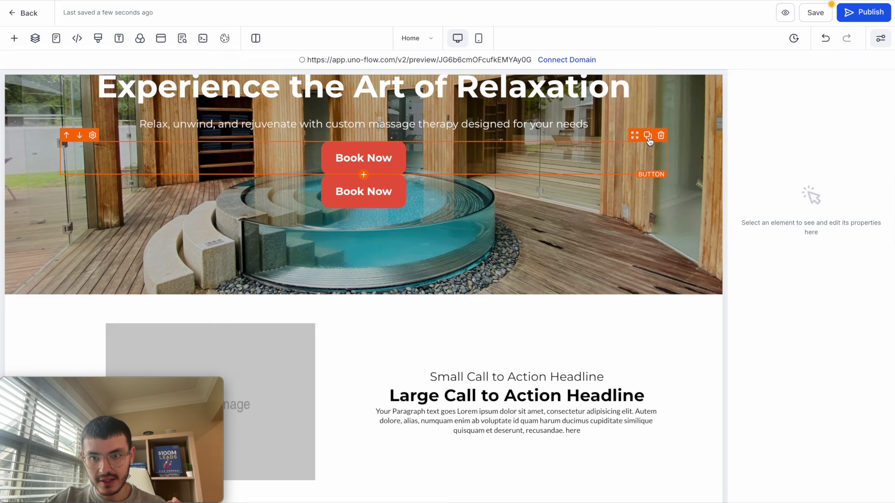
click(662, 135)
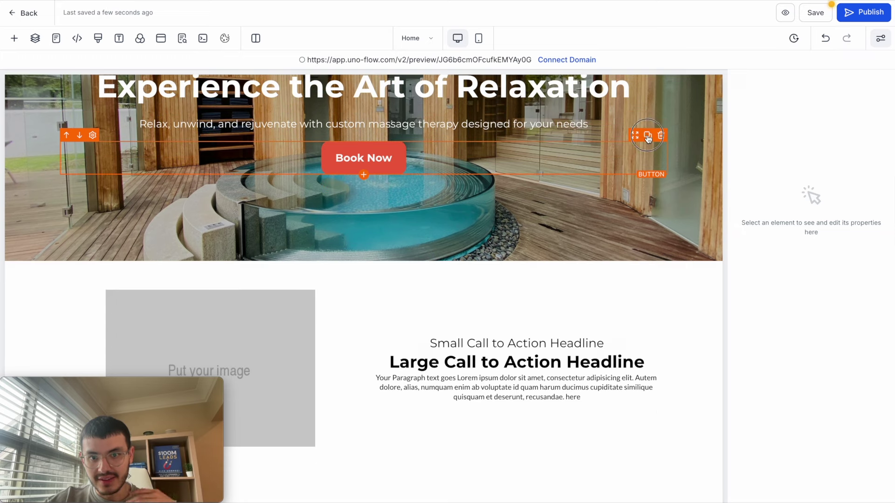
click(648, 135)
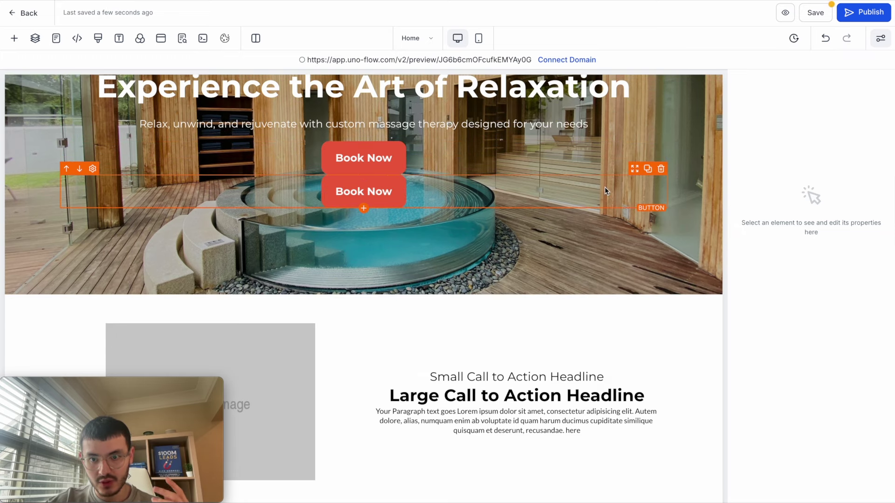
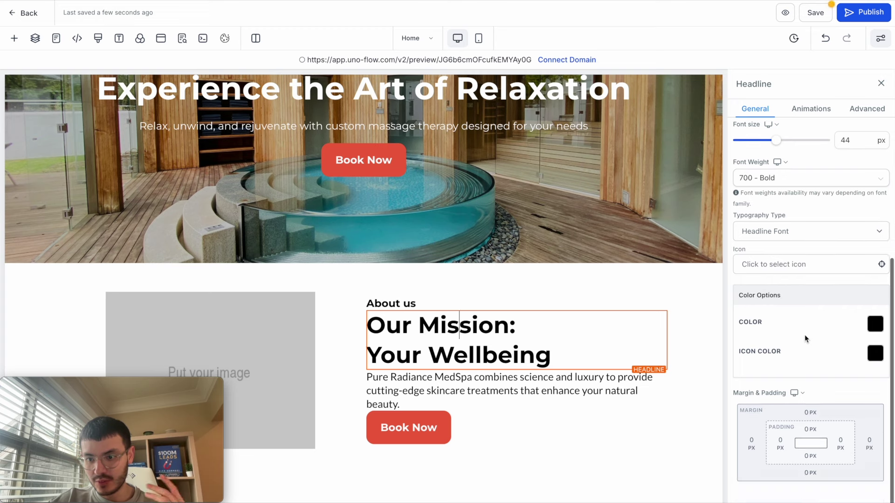
Step: Add bottom padding to the headline "Our Mission: Your Wellbeing" and to the paragraph below it
click(809, 456)
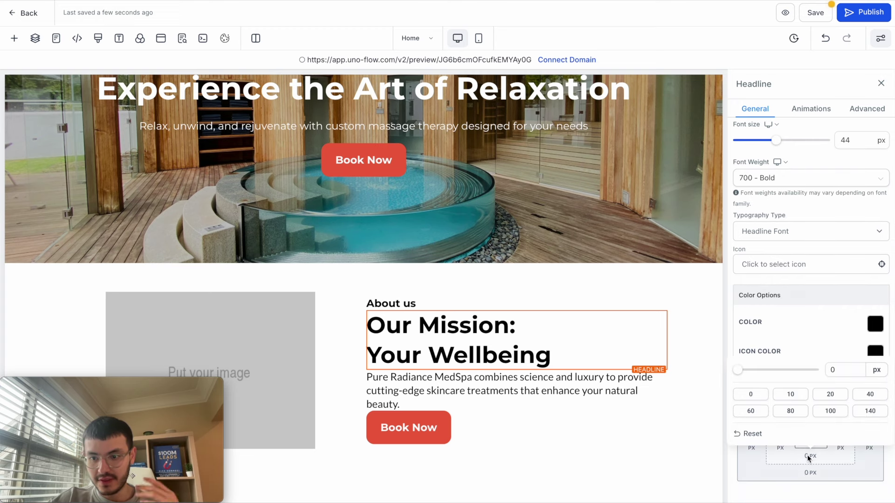
click(623, 245)
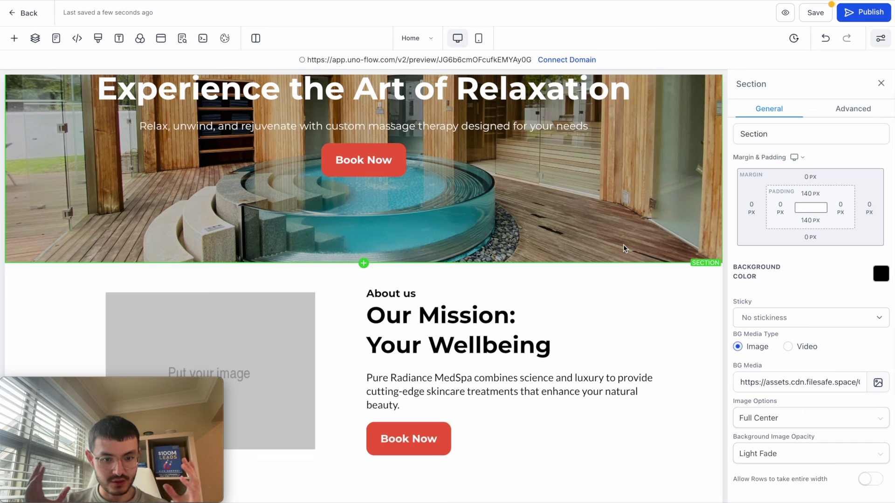
Step: Italicize the second line "Your Wellbeing" of the About us headline
click(544, 318)
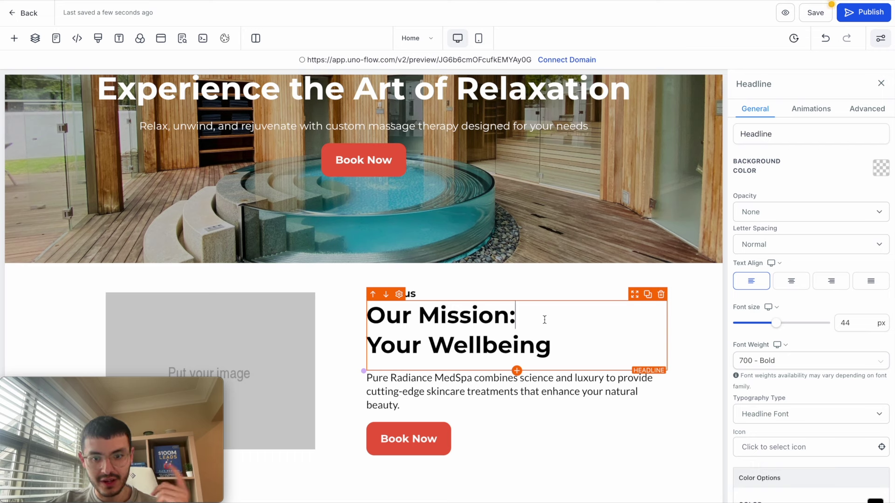
drag(551, 346, 432, 346)
click(511, 346)
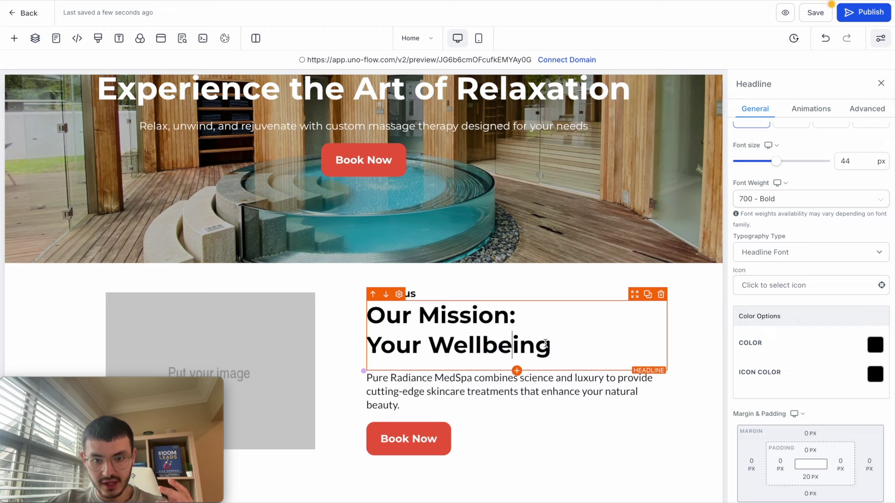
drag(555, 345, 367, 346)
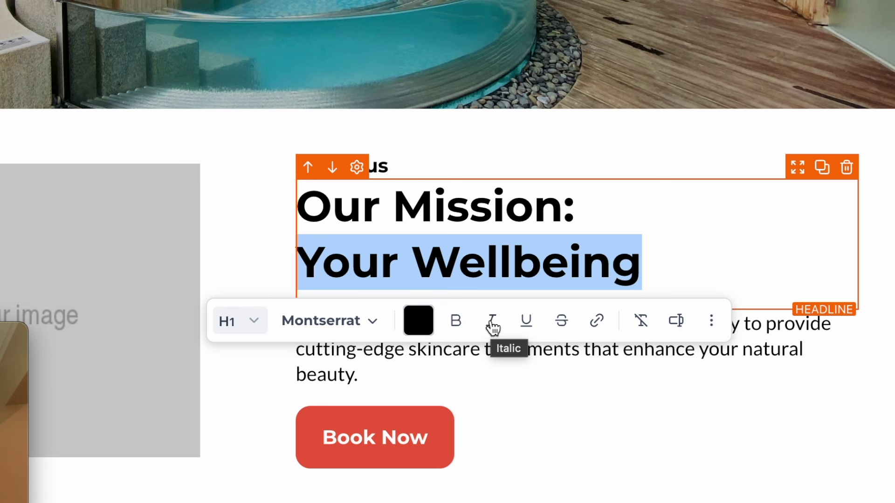
click(492, 322)
Step: Try the brand pink as the text color of "Your Wellbeing"
click(418, 322)
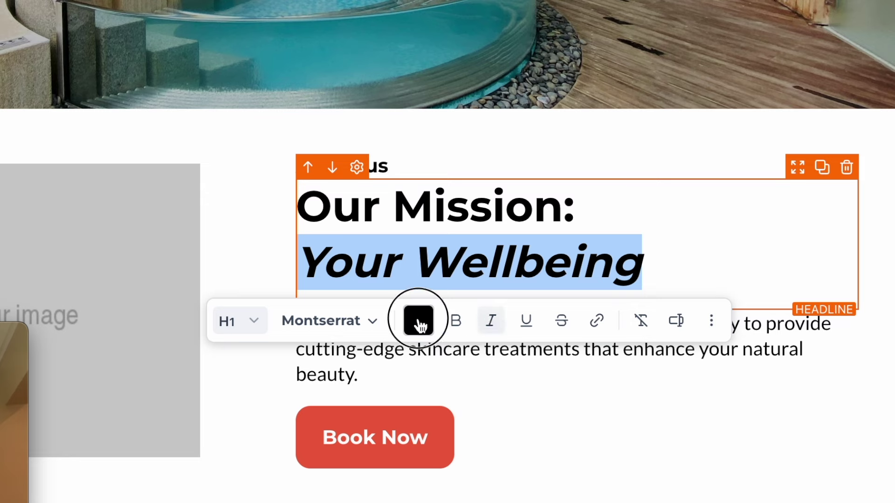
click(574, 59)
click(579, 306)
click(541, 254)
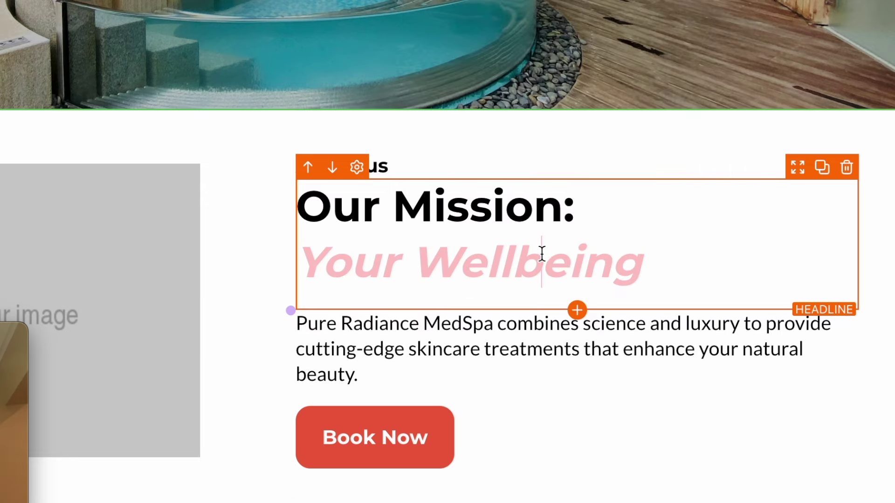
Step: Set the text color of "Your Wellbeing" to the brand red
triple_click(542, 254)
click(419, 322)
click(531, 60)
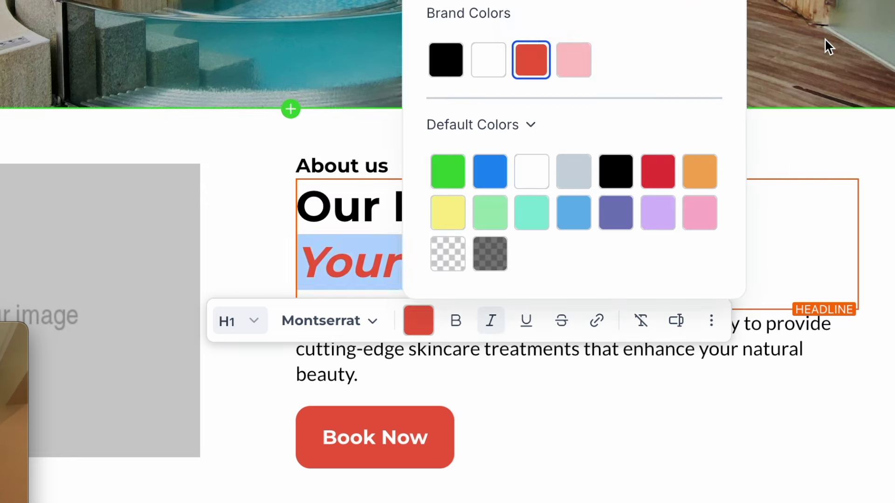
click(564, 130)
Step: Replace the About us placeholder image with the Media Storage photo of a smiling woman resting with closed eyes
scroll(411, 161, down, 1)
scroll(428, 290, down, 2)
click(251, 226)
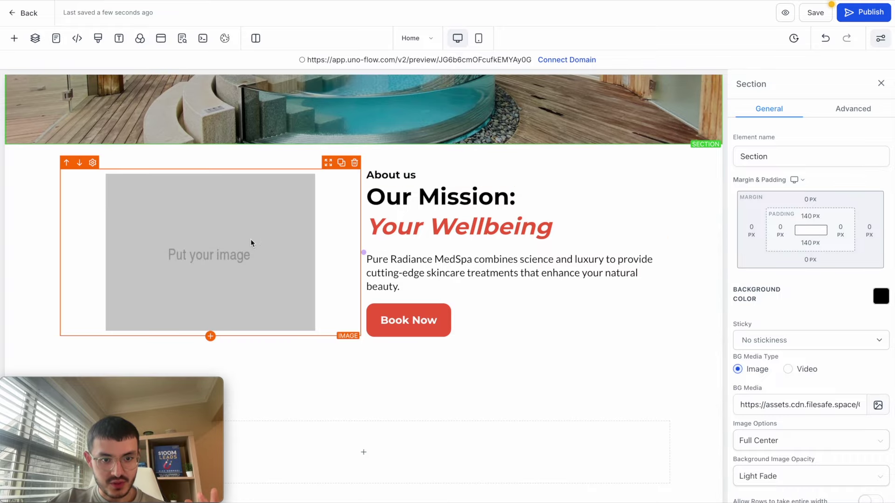
click(252, 245)
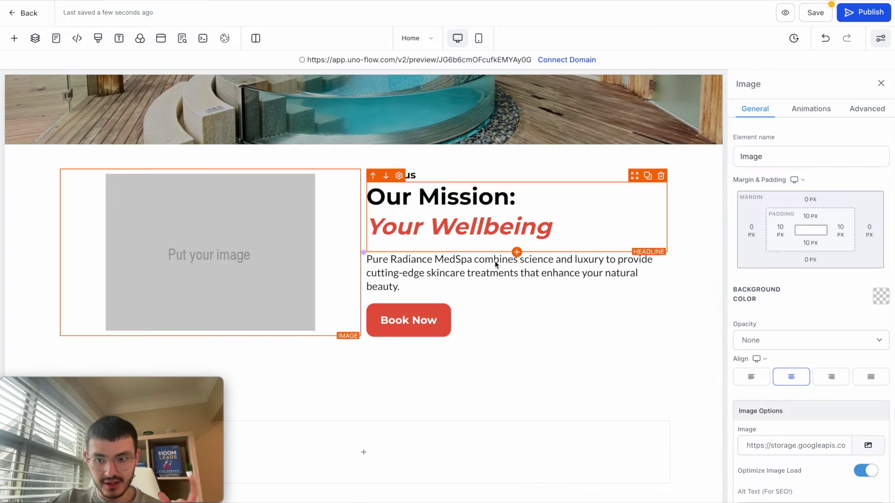
click(868, 446)
scroll(523, 319, down, 5)
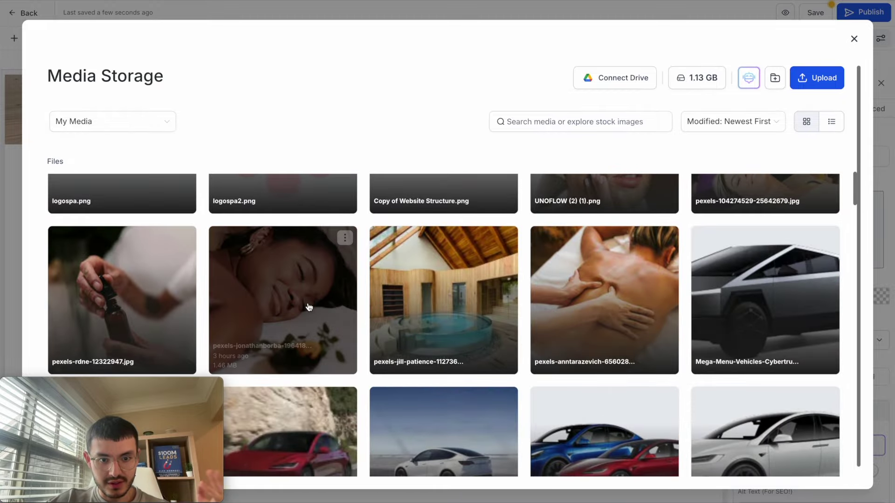
click(309, 308)
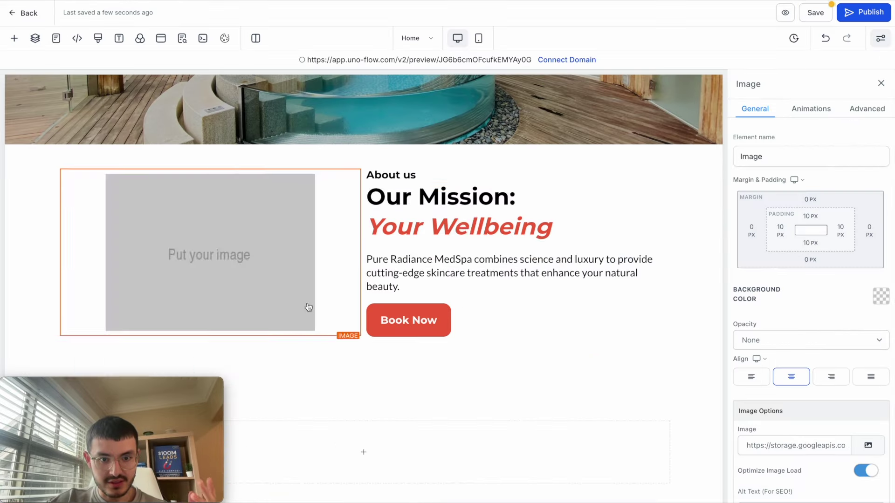
Step: Examine the image and text layout of the reference site's "Our Story" section
click(475, 213)
click(478, 120)
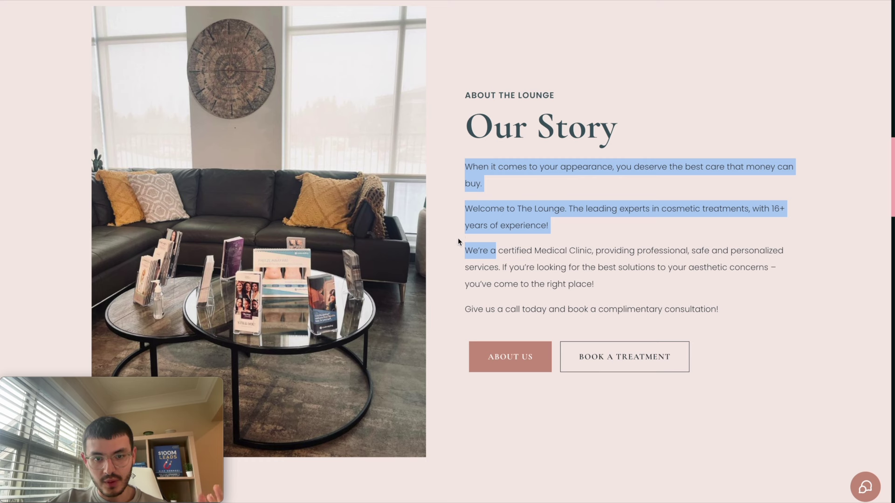
click(440, 235)
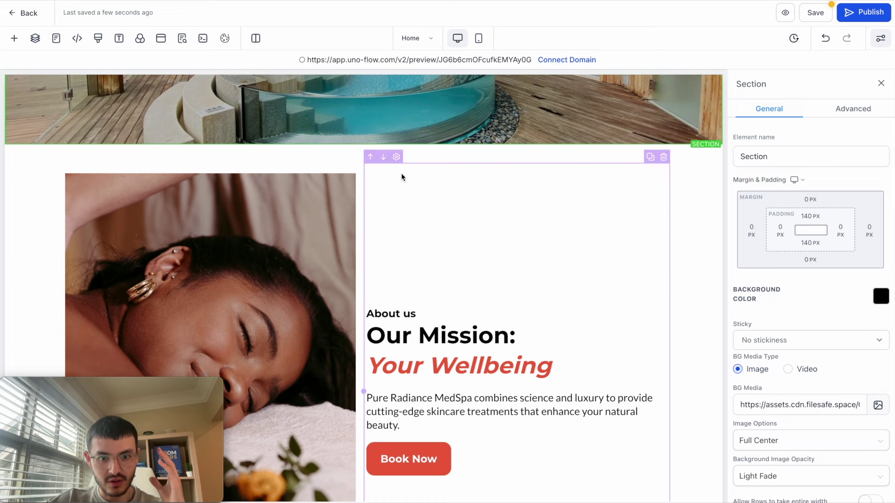
Step: Set both the left and right padding of the About us section's 2nd column to 40 px
click(400, 175)
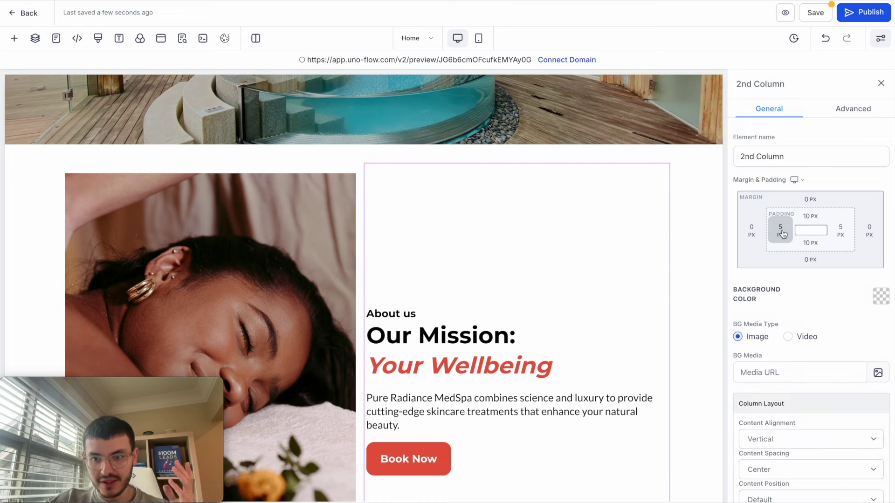
click(782, 231)
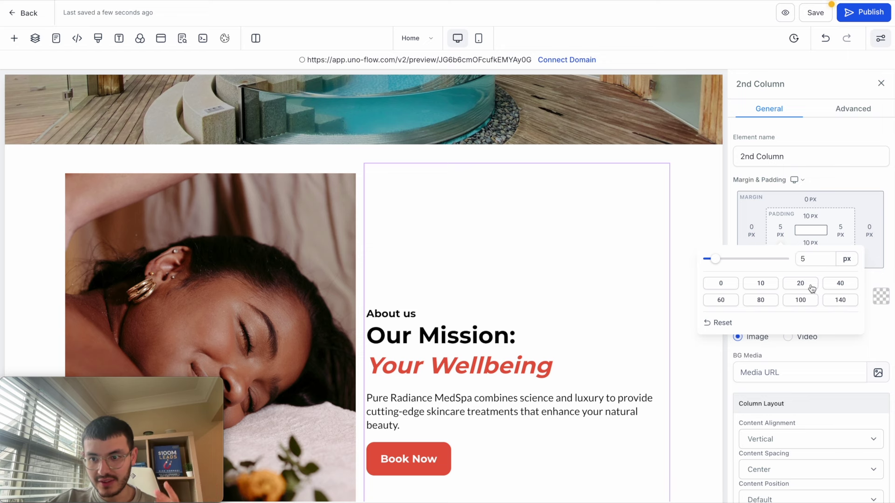
click(840, 286)
click(840, 229)
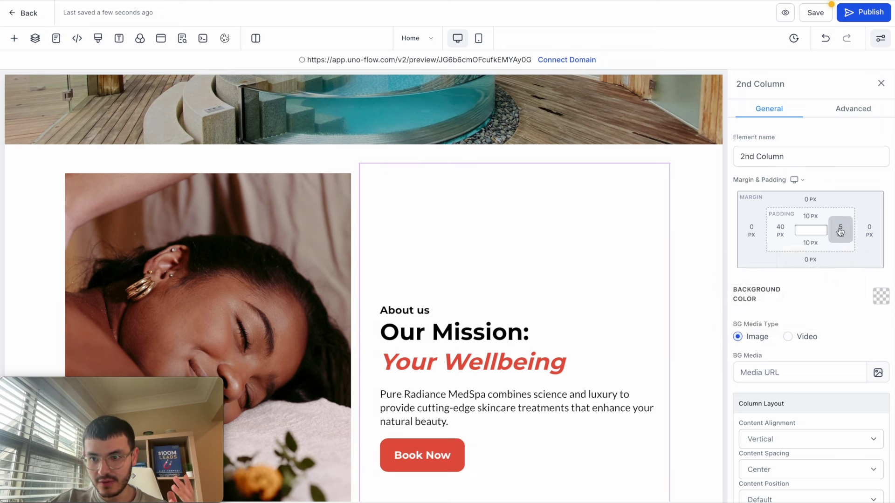
click(826, 284)
click(662, 226)
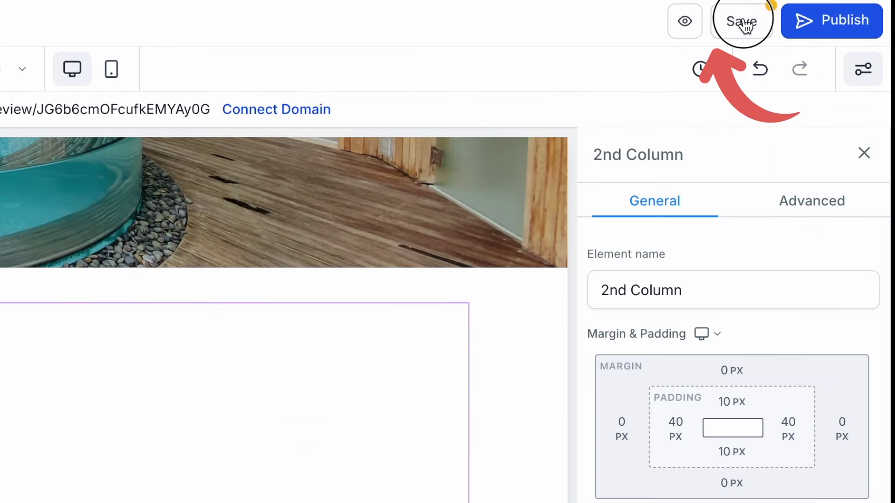
Step: Save the page and preview the hero and About us sections
click(816, 12)
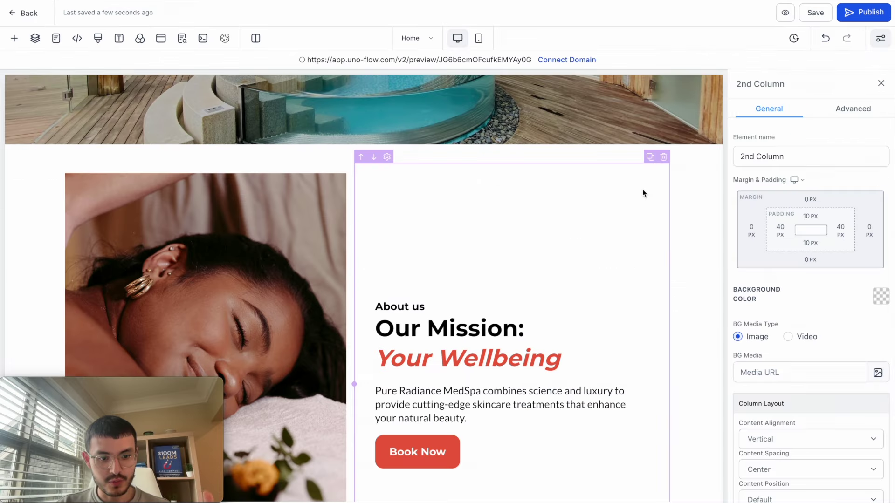
click(786, 17)
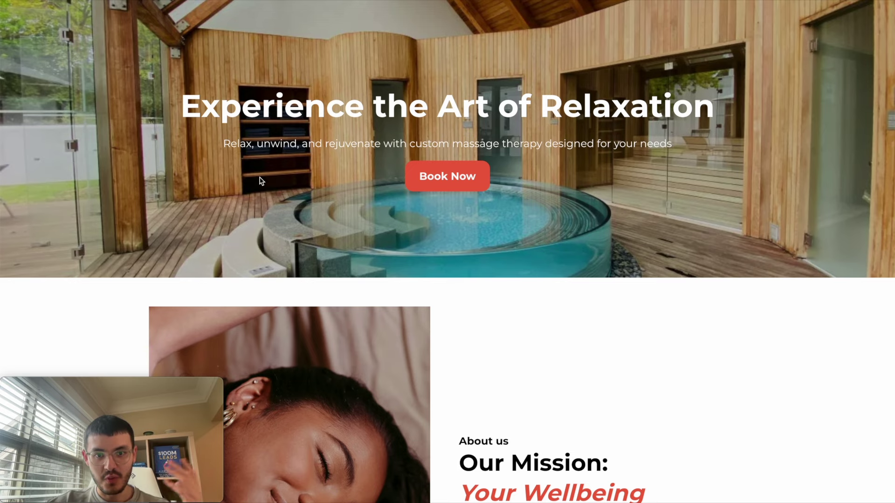
scroll(459, 268, down, 4)
scroll(459, 263, up, 4)
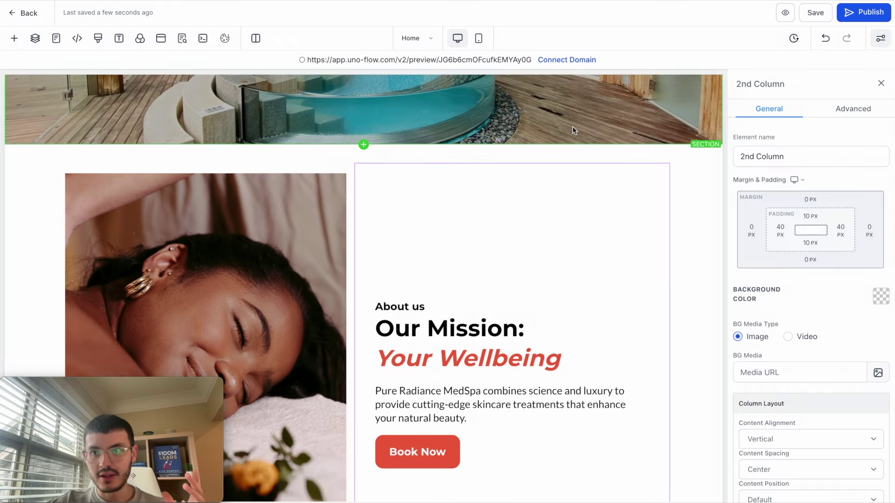
Step: View the domain selection required for publishing the site and dismiss it
scroll(575, 130, up, 3)
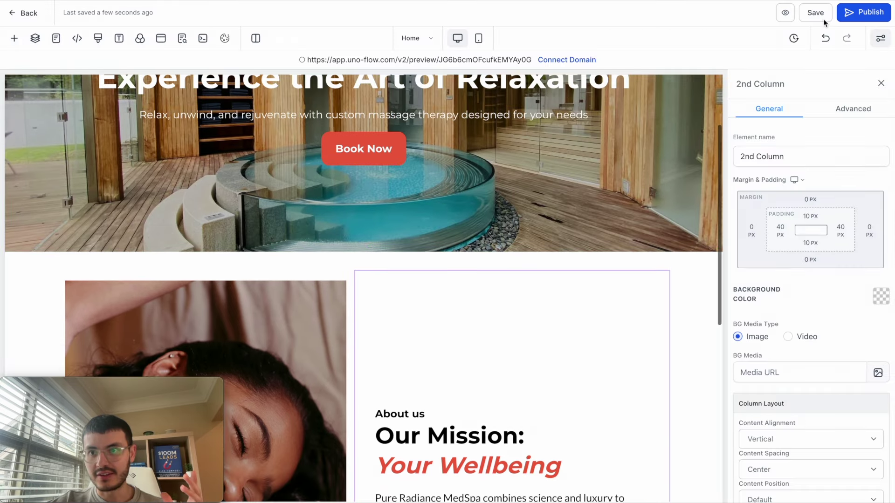
click(859, 13)
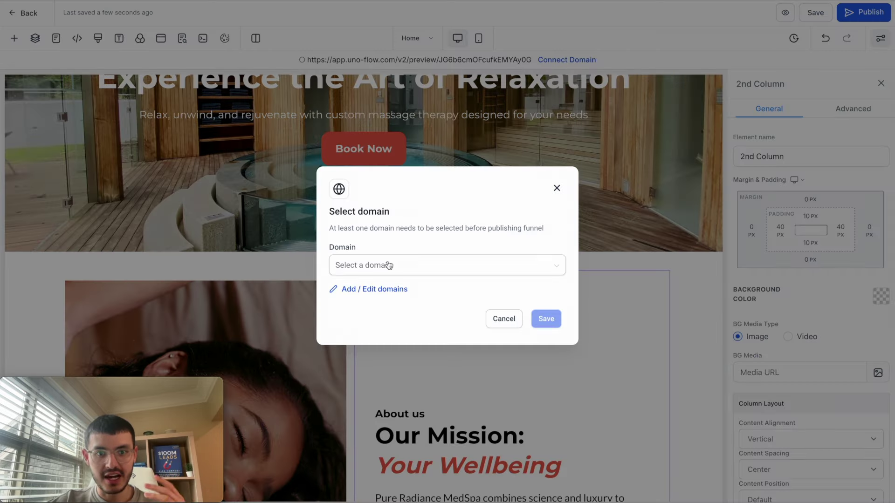
click(557, 188)
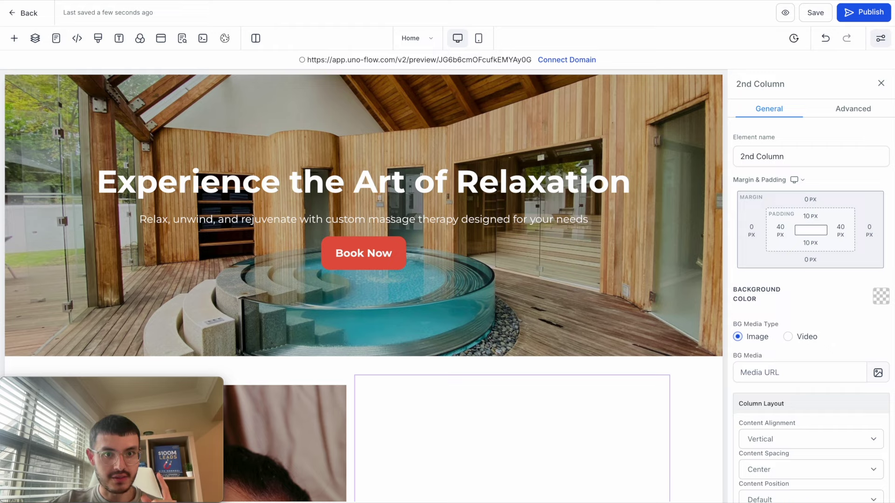
Step: Add a full-width section with a 2 Column row and move it above the hero section
click(364, 356)
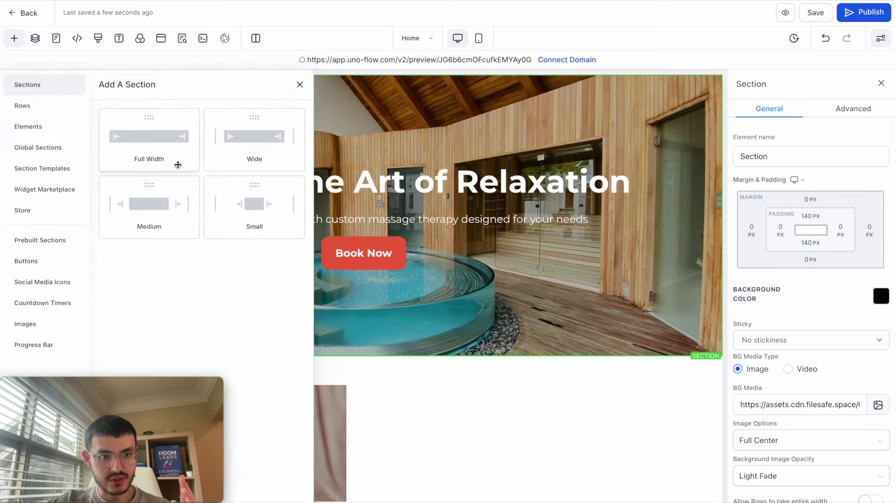
click(174, 164)
click(364, 428)
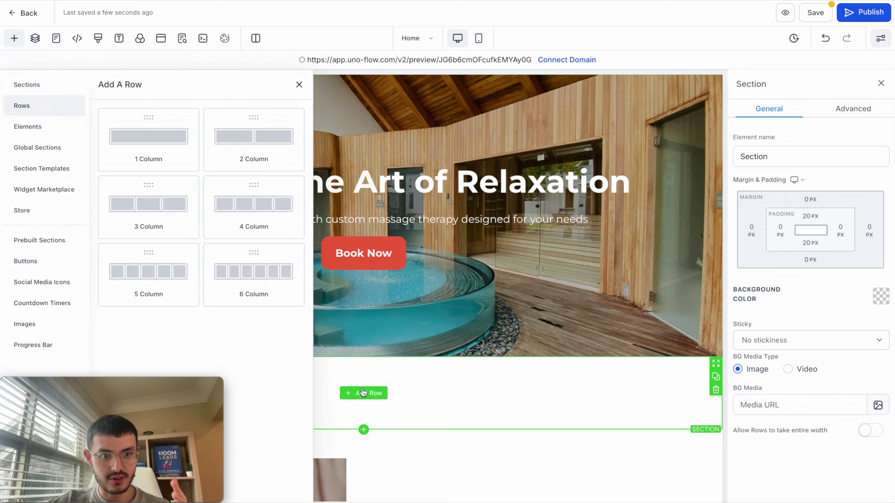
click(246, 151)
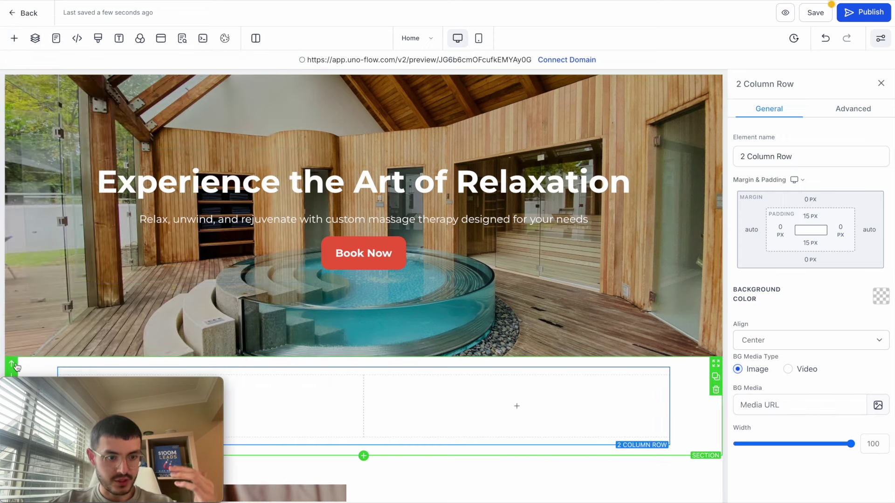
scroll(45, 304, down, 2)
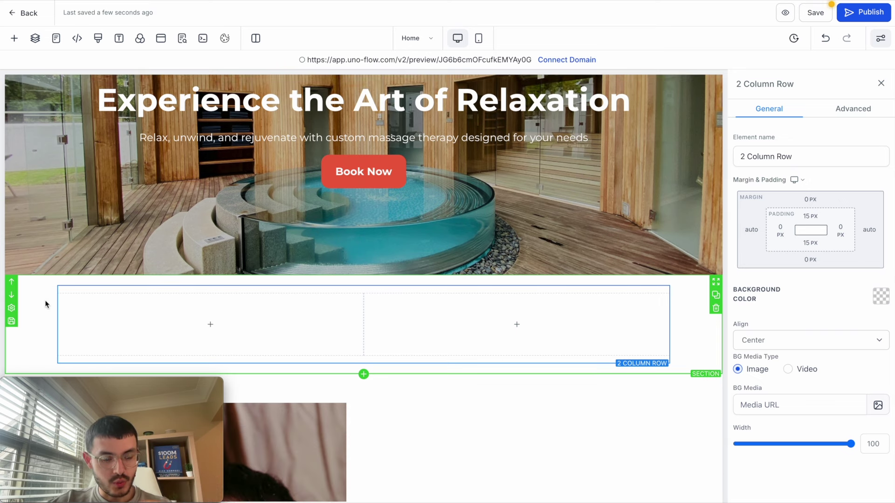
click(12, 285)
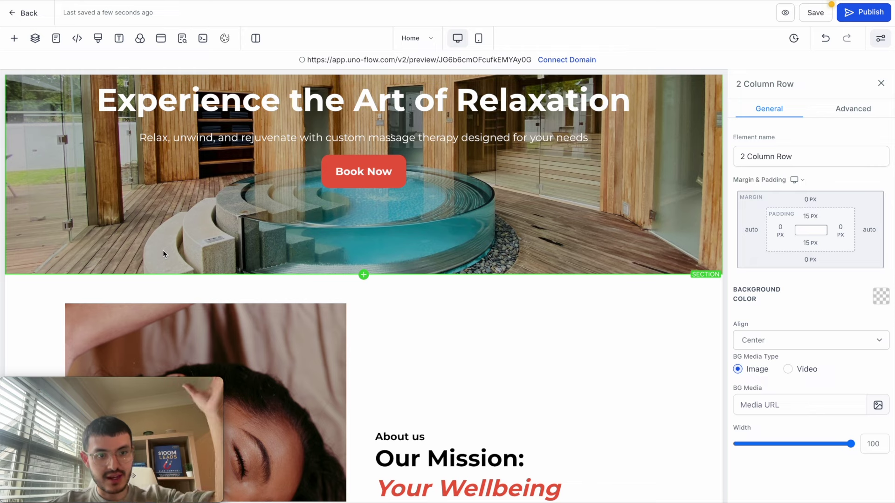
Step: Search the elements for "nav" and add a Navigation Menu to the header section's first column
scroll(163, 254, up, 2)
click(223, 125)
click(160, 117)
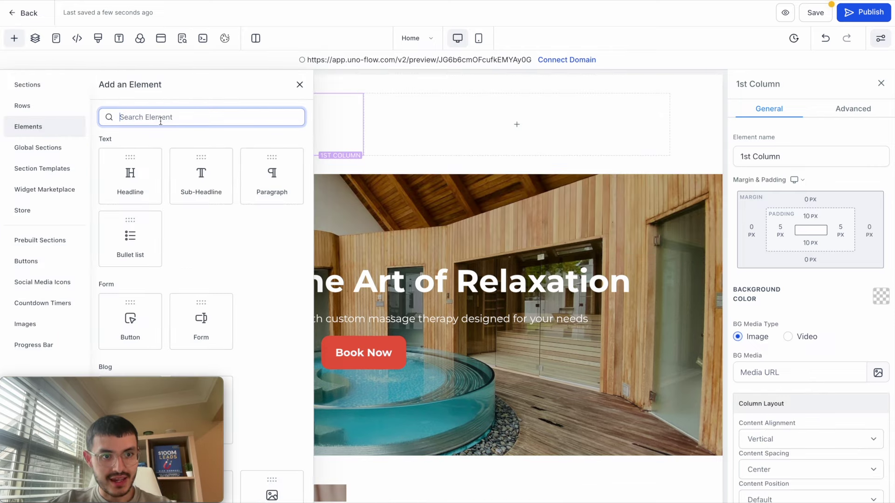
text(n)
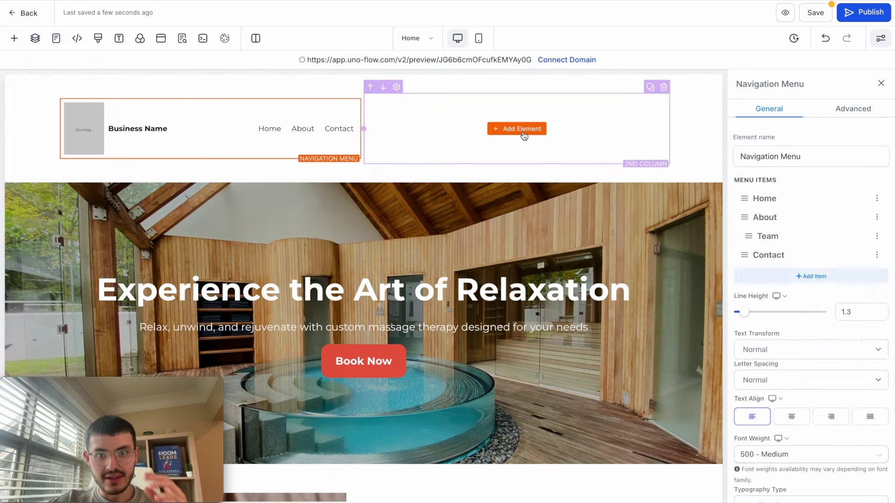
Step: Place a duplicate of the hero's Book Now button in the header's second column and widen the navigation menu's column
click(520, 129)
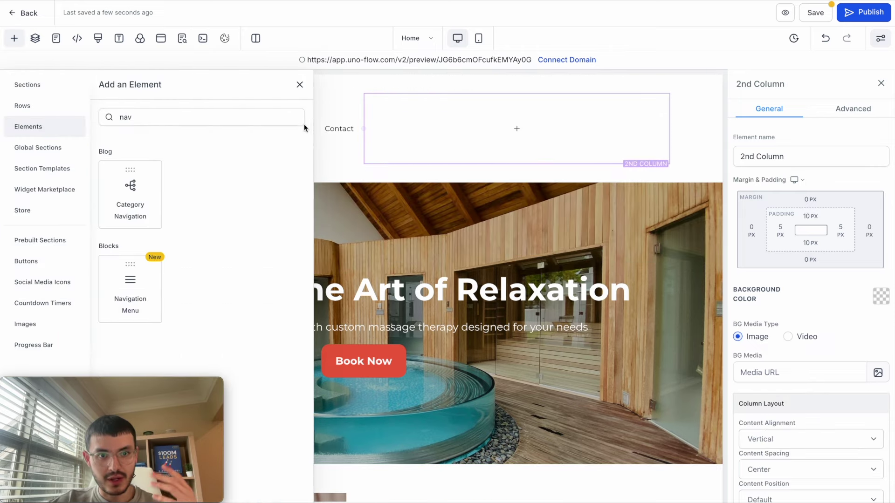
click(300, 86)
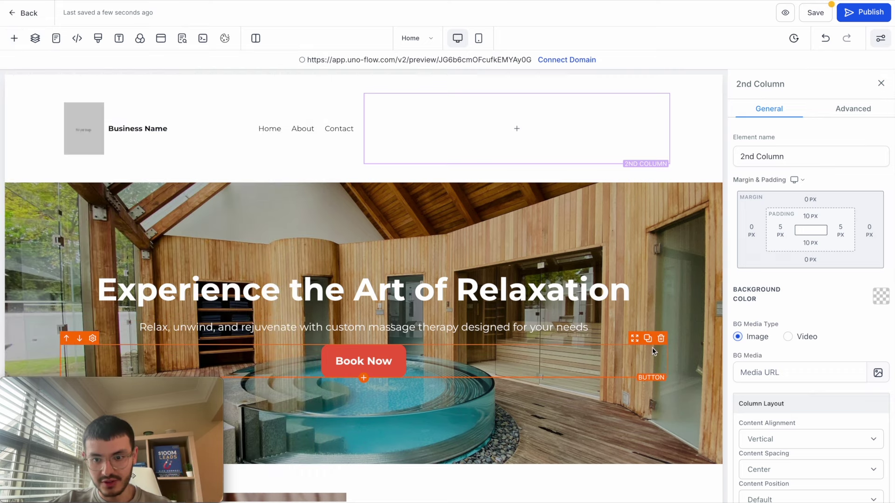
click(648, 339)
drag(634, 339, 684, 142)
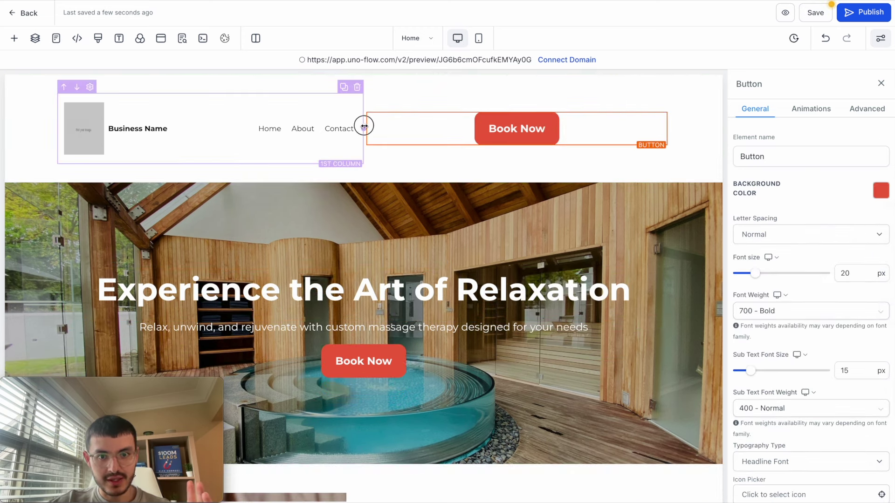
drag(364, 126, 571, 128)
Step: Replace the navigation menu's brand logo with the BlissfulSpa flower-and-text logo image from Media Storage
click(140, 129)
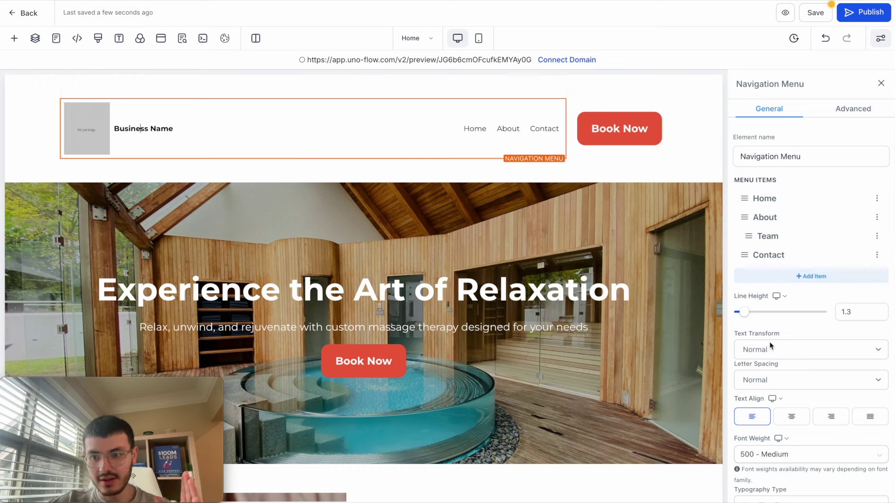
scroll(788, 317, down, 10)
scroll(783, 178, down, 5)
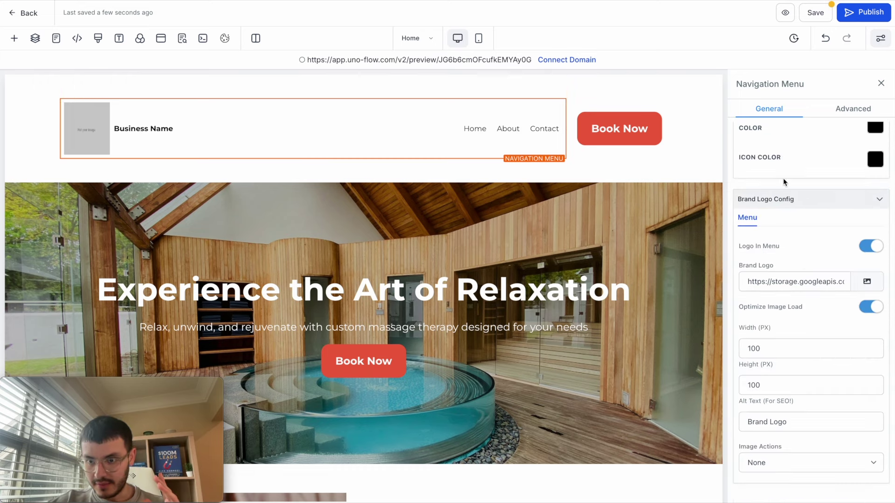
click(869, 282)
scroll(313, 320, down, 3)
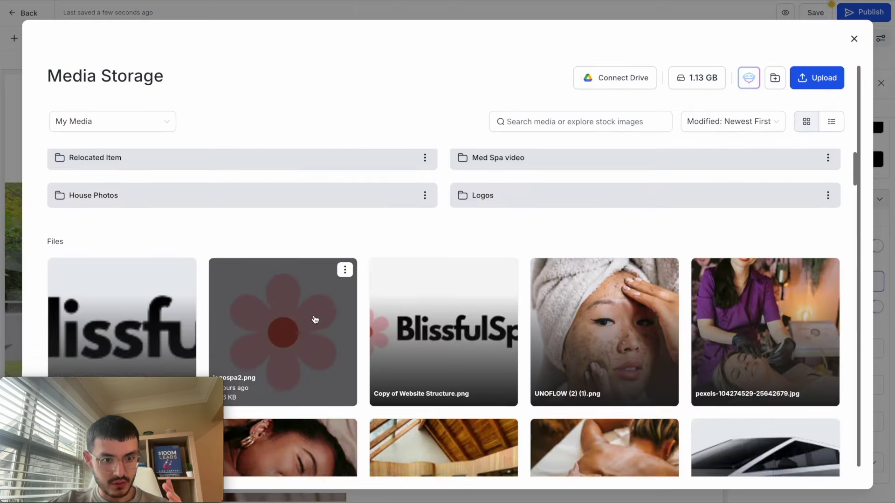
click(117, 284)
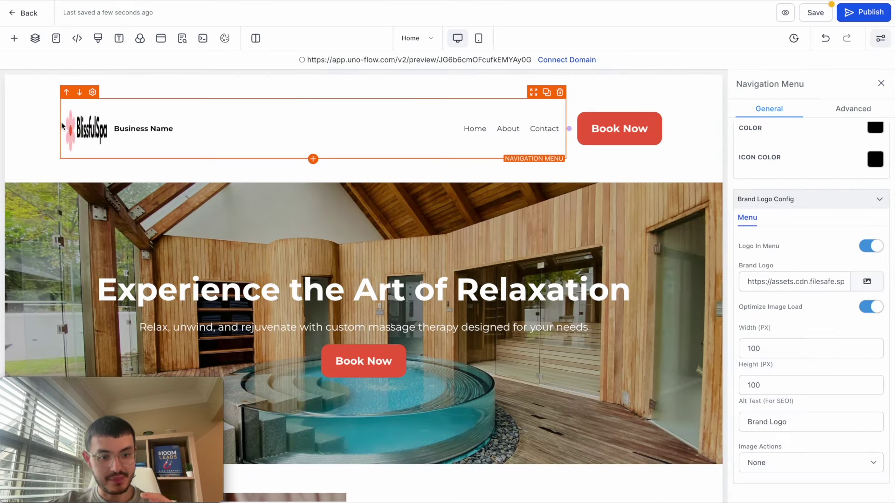
Step: Clear the brand logo's height and set its width to 200 px
double_click(764, 384)
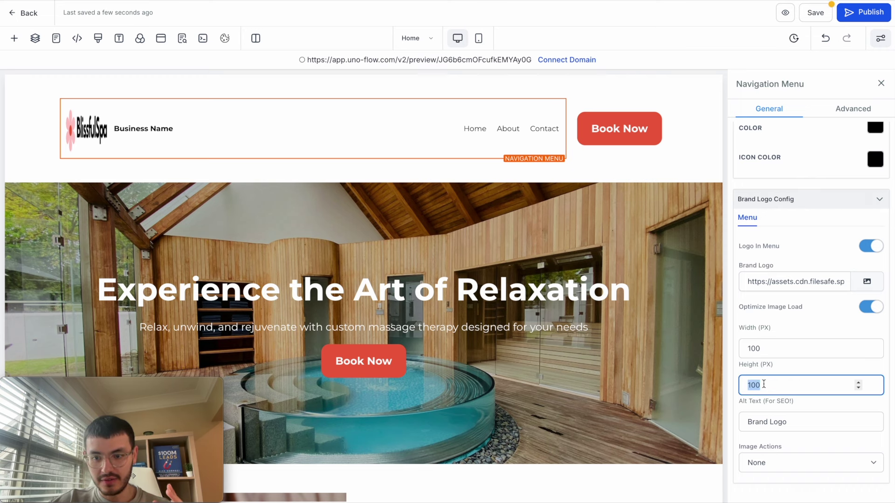
key(BackSpace)
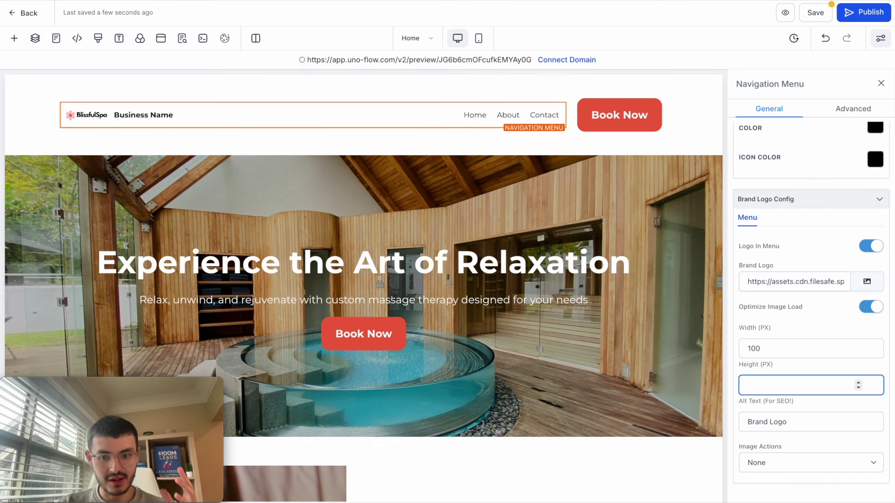
double_click(765, 348)
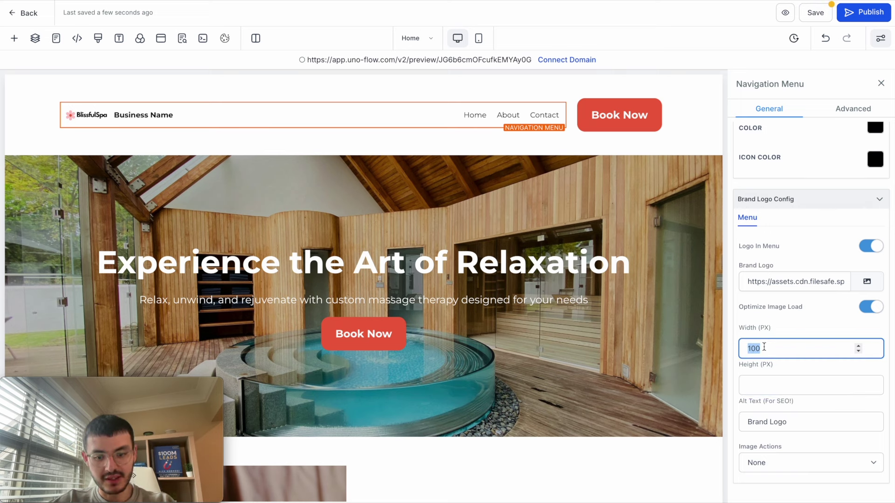
text(200)
Step: Delete the Business Name text beside the logo and turn off the navigation menu's Business Name option
click(210, 114)
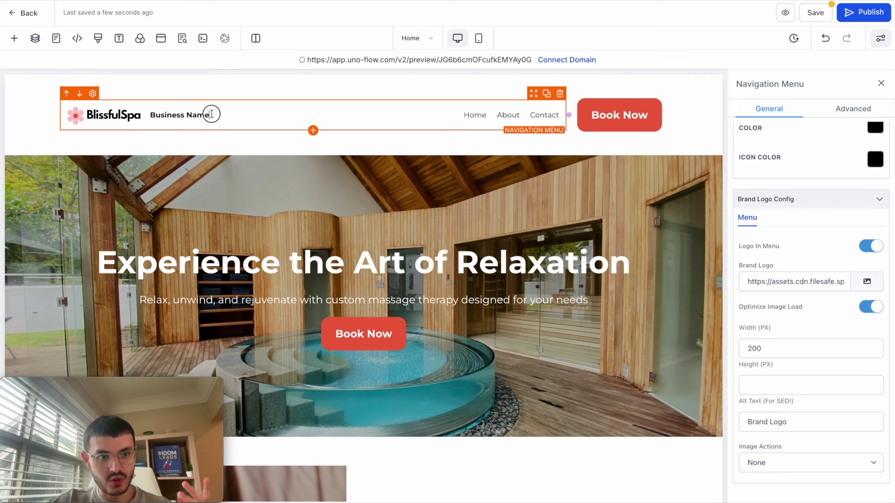
click(173, 115)
drag(209, 115, 144, 116)
key(BackSpace)
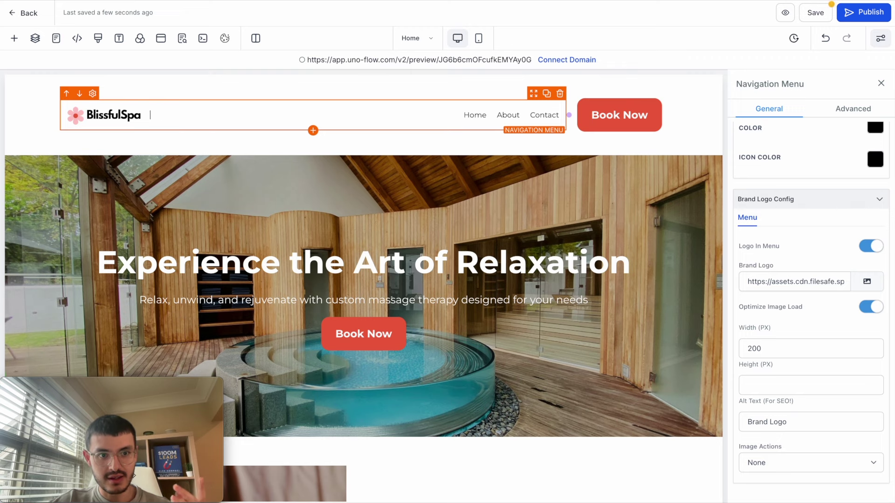
scroll(837, 269, down, 5)
scroll(837, 270, up, 5)
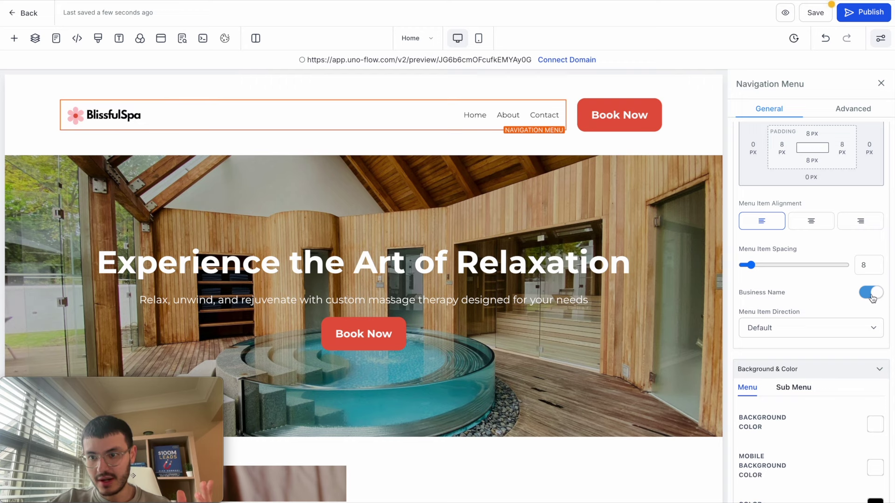
click(872, 293)
click(286, 83)
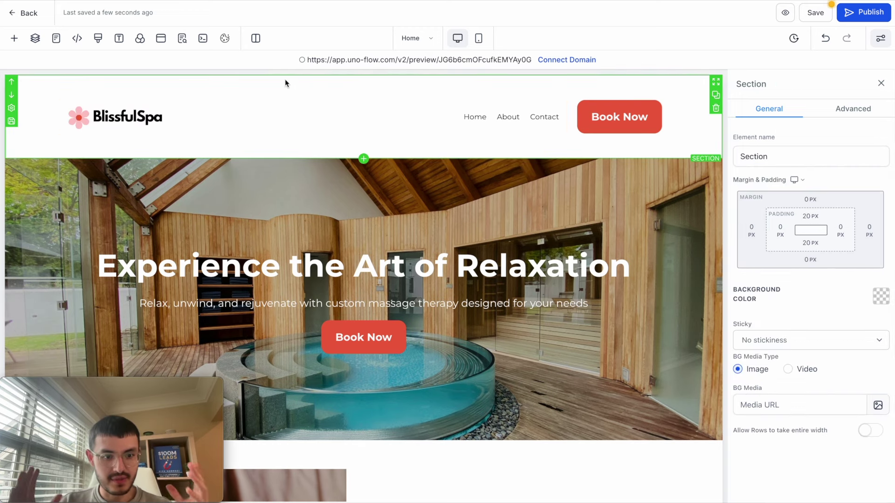
Step: Rename the navigation menu's About item to Services and submit the change
click(474, 124)
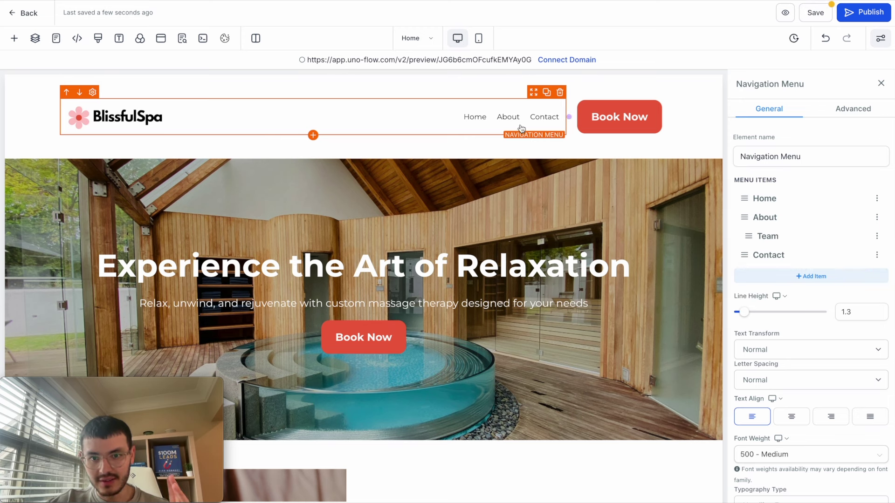
mouse_move(521, 125)
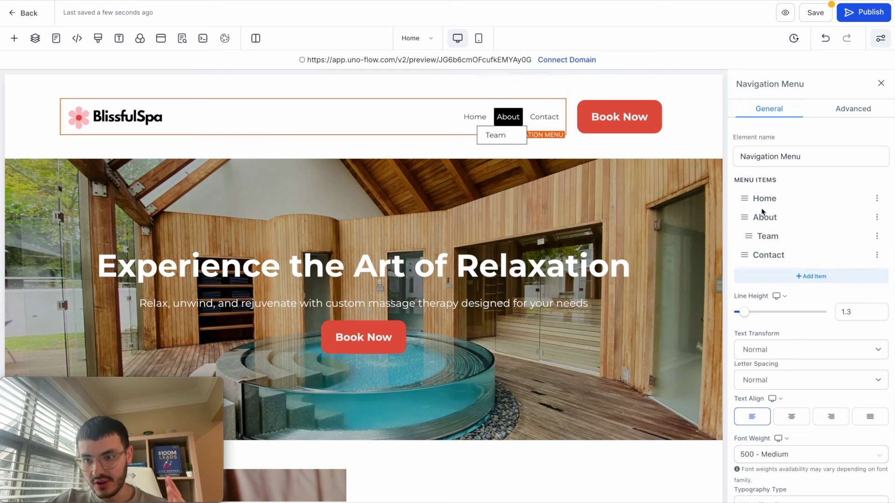
click(878, 218)
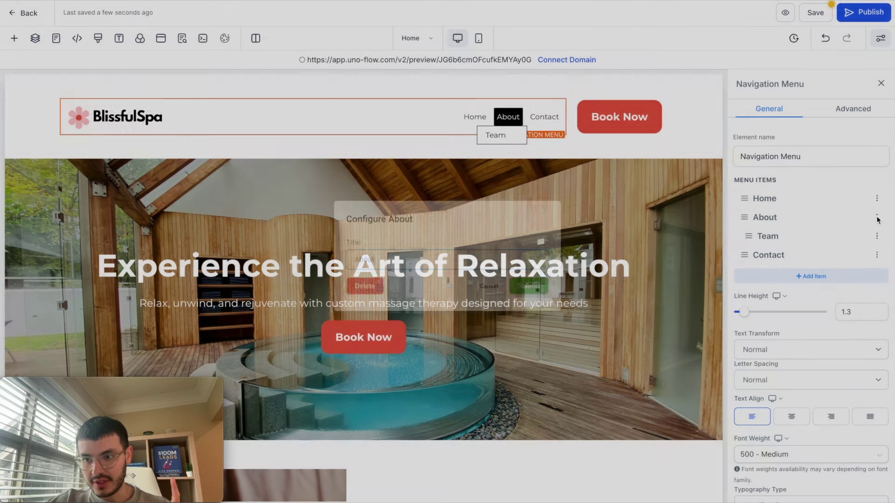
double_click(438, 259)
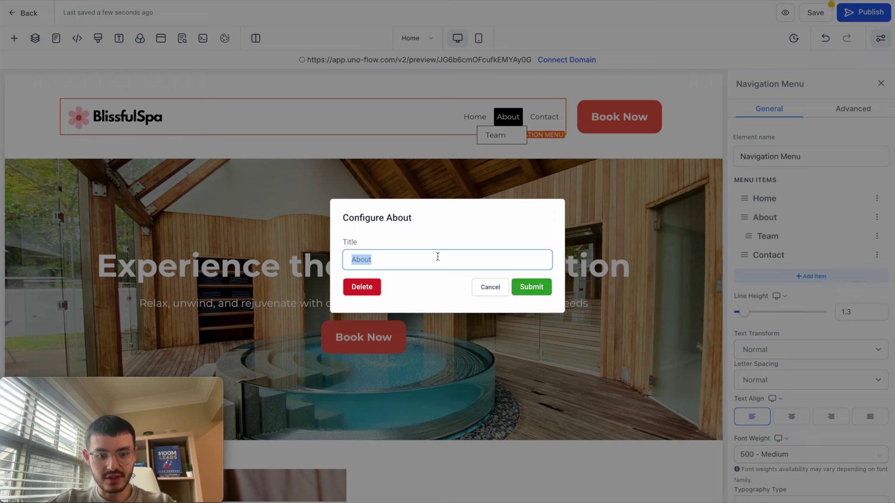
text(Ser)
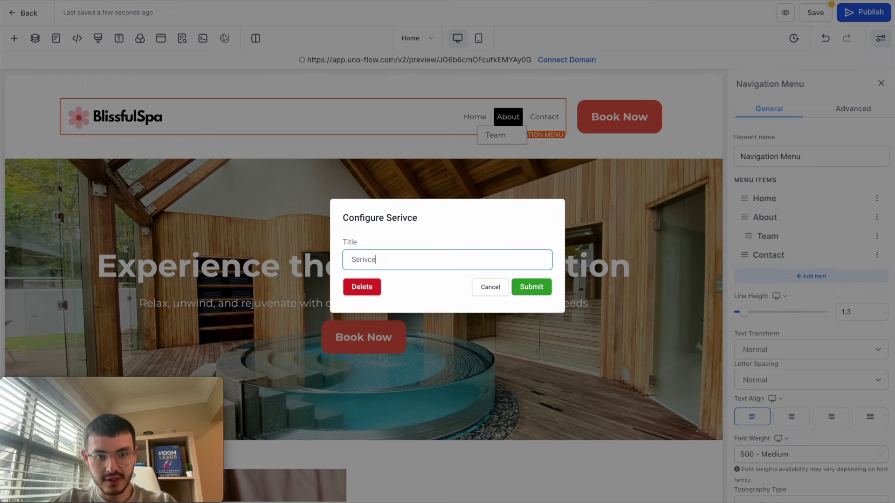
text(ivce)
key(BackSpace)
text(vices)
click(531, 287)
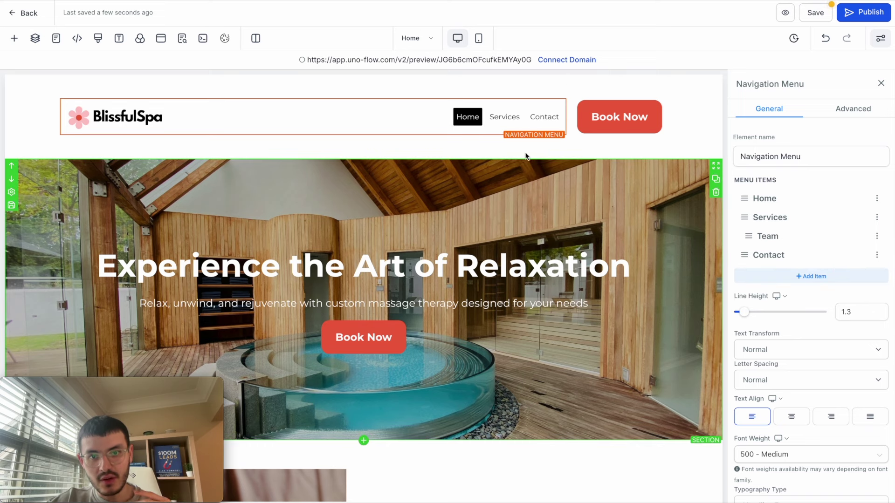
Step: View the Services dropdown and the Team sub-item's configuration, and dismiss it without changes
mouse_move(505, 118)
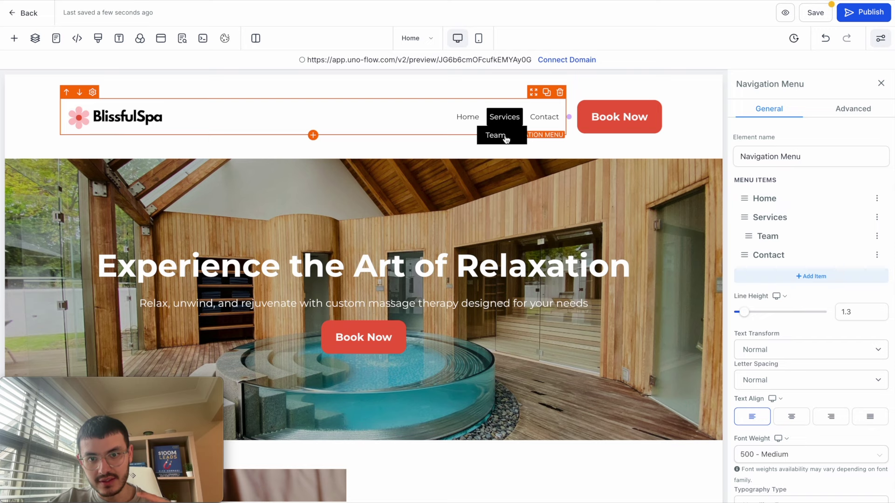
click(506, 140)
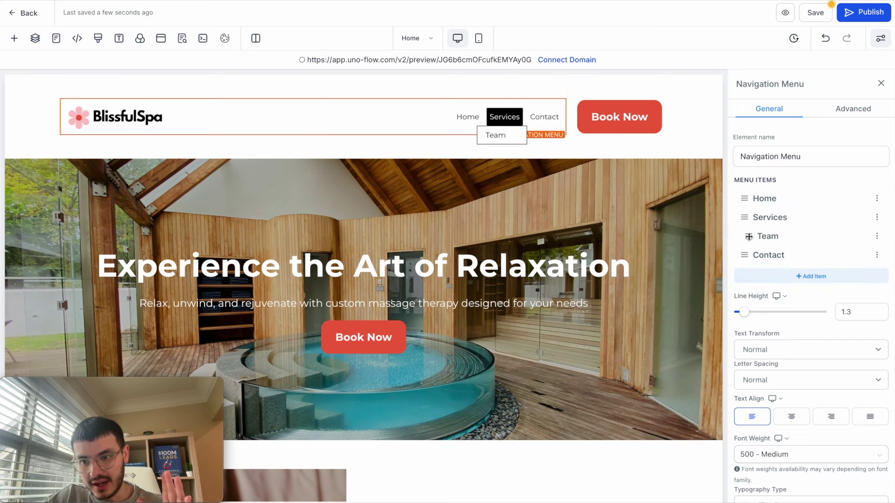
click(876, 237)
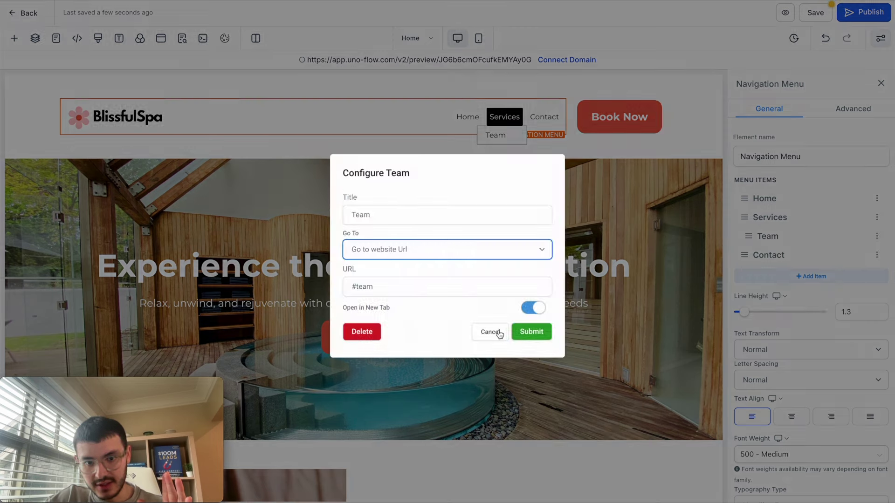
click(490, 332)
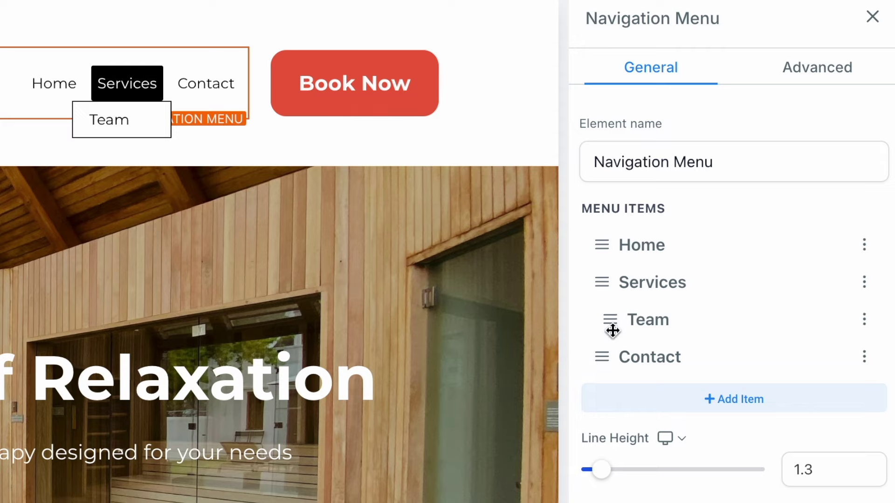
Step: Move the Team item out to the menu's top level and nest it back under Services
drag(749, 237, 736, 239)
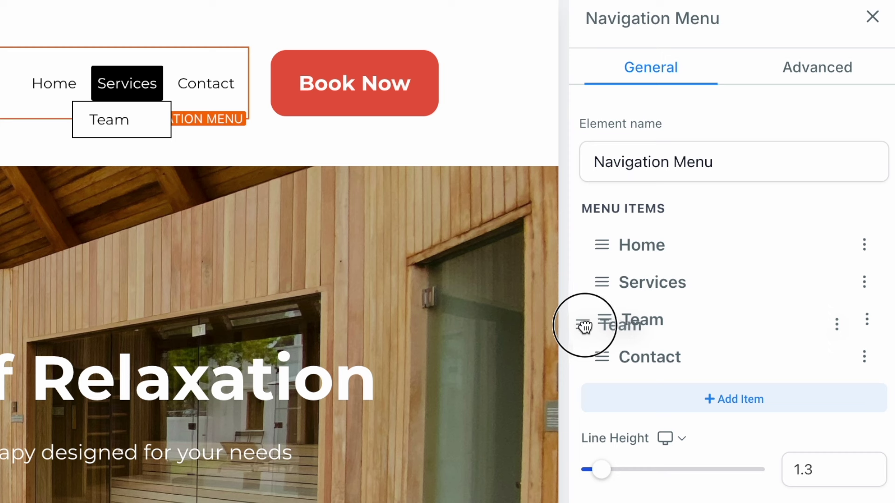
mouse_move(585, 326)
mouse_down()
mouse_move(580, 344)
mouse_move(583, 329)
mouse_up()
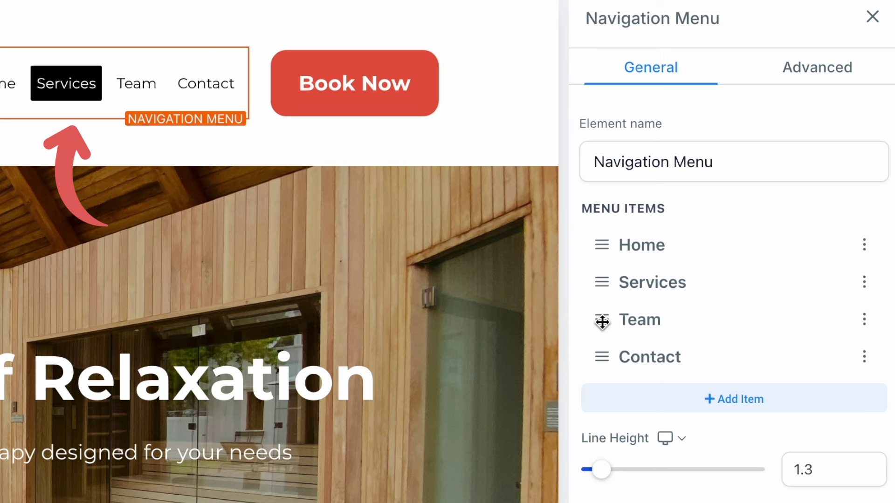
drag(602, 322, 641, 308)
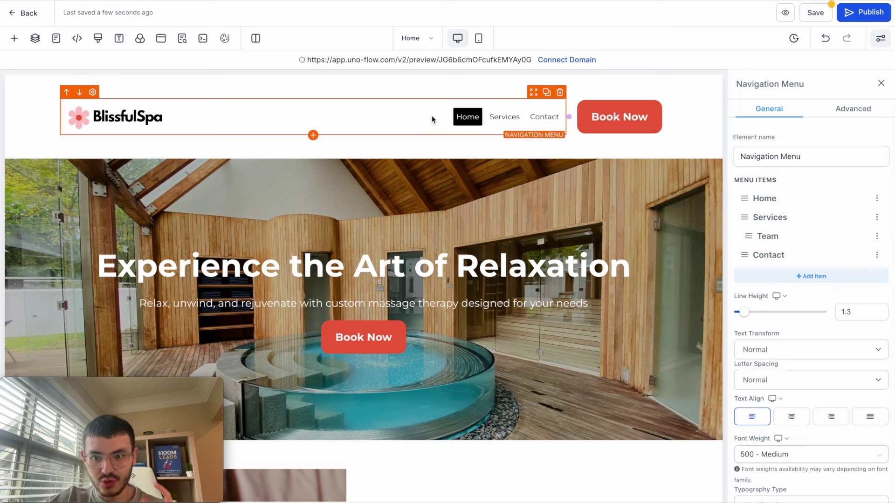
Step: Set the navigation menu's hover background color to transparent and its hover text color to the brand red
scroll(785, 317, down, 10)
scroll(813, 236, down, 5)
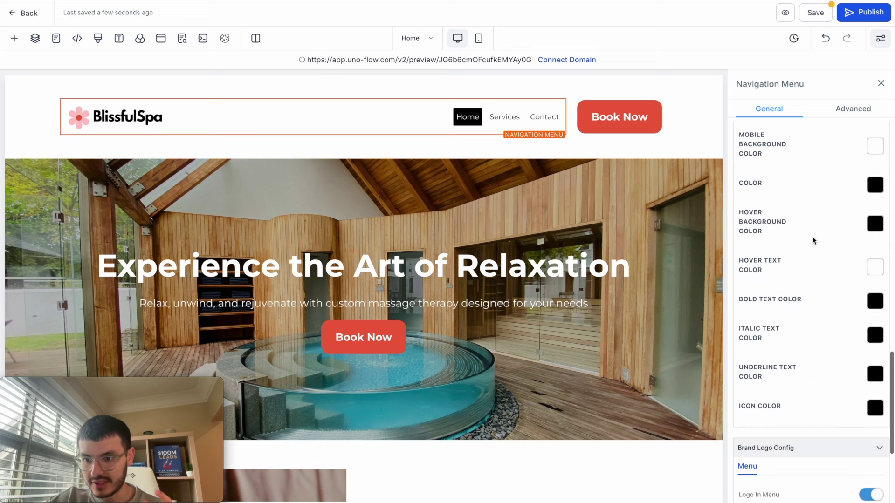
scroll(837, 177, up, 1)
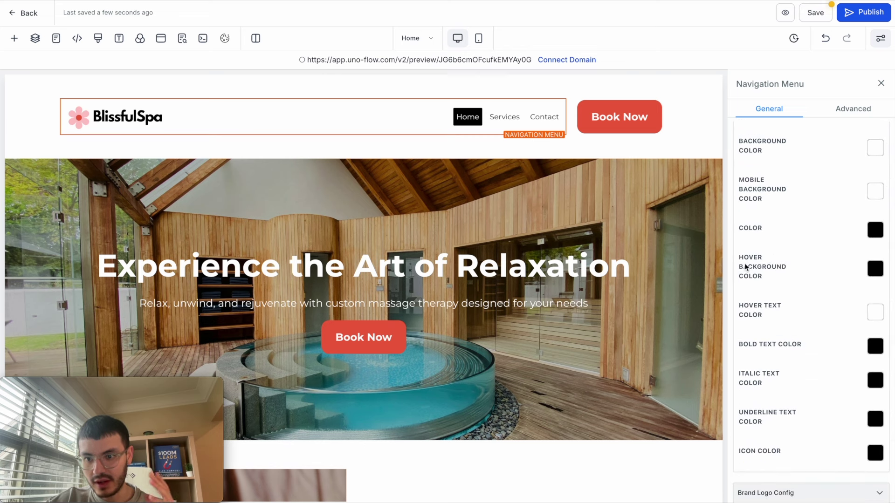
click(876, 269)
click(722, 232)
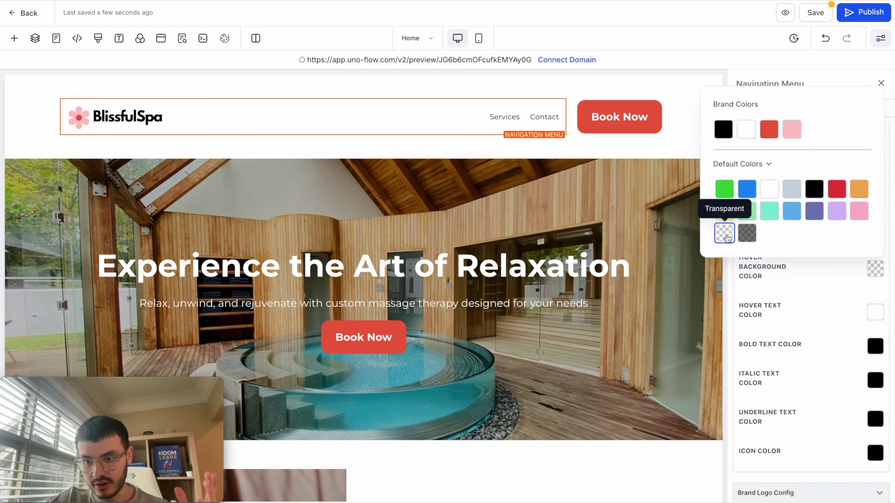
click(877, 318)
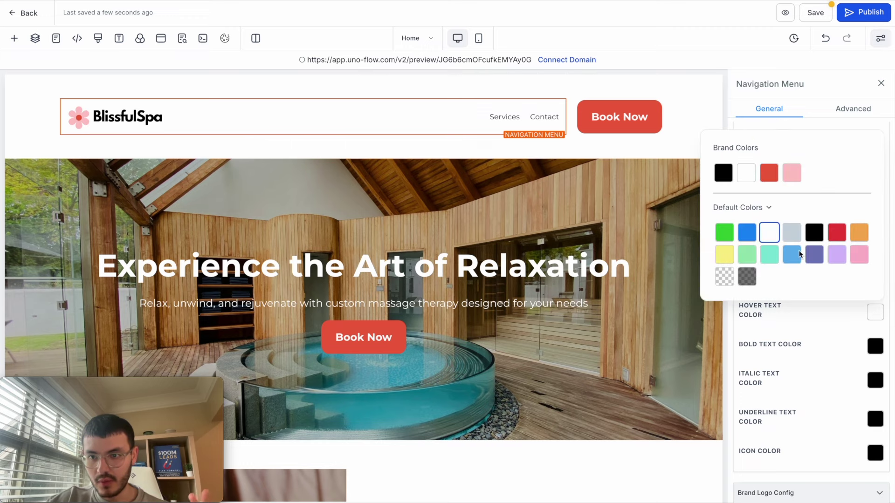
click(769, 175)
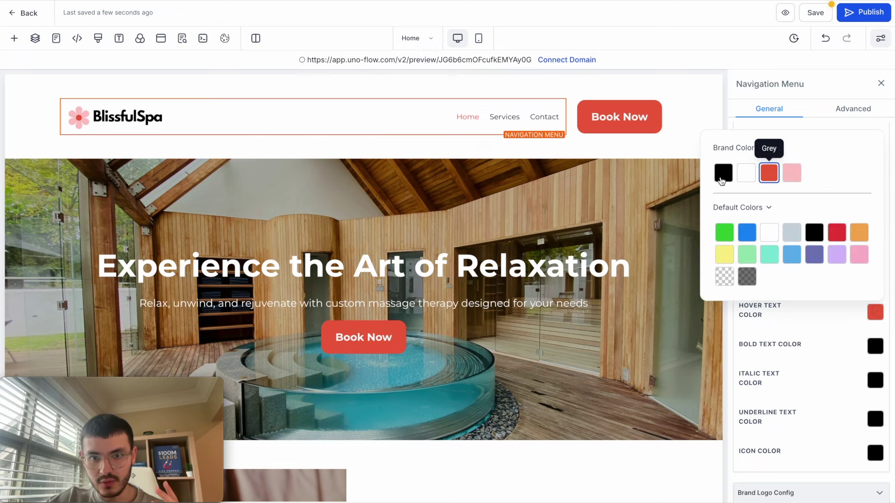
click(420, 94)
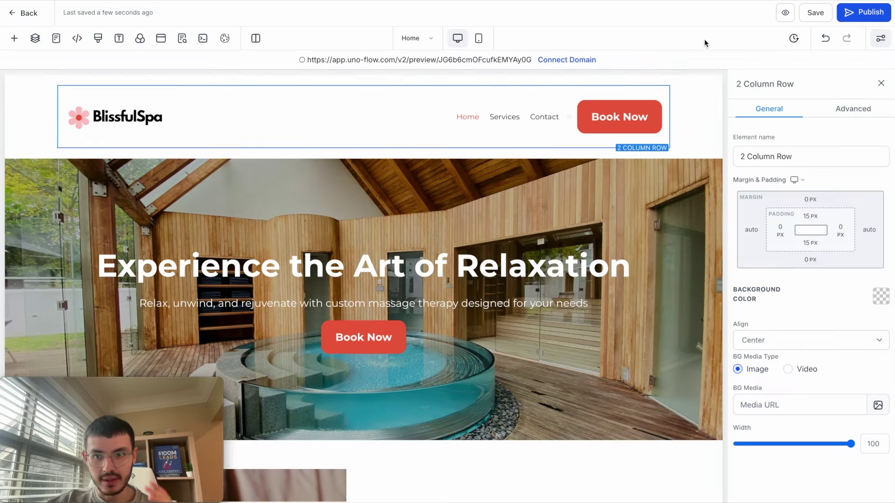
Step: Preview the page and check the header's Services hover color and dropdown, and return to the editor
click(784, 14)
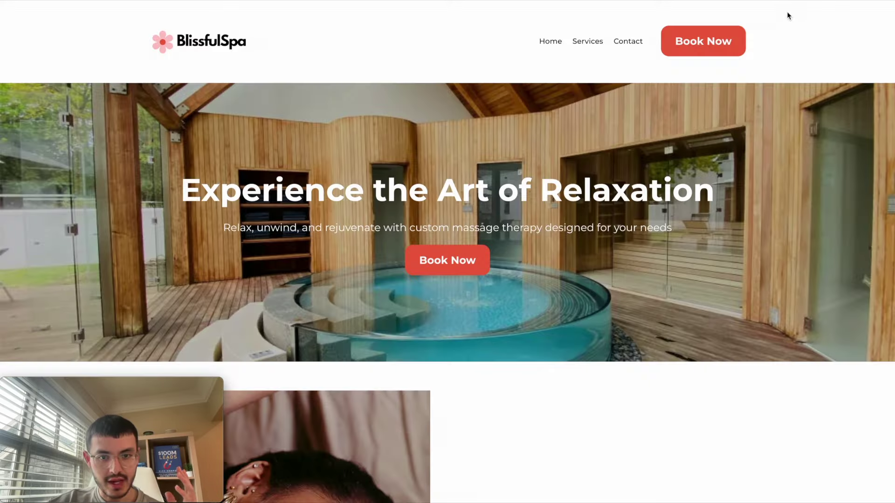
mouse_move(575, 42)
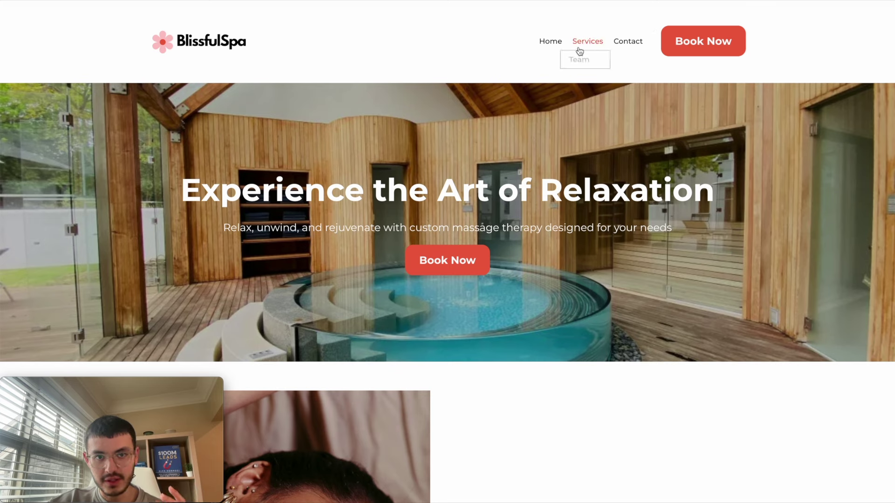
key(Escape)
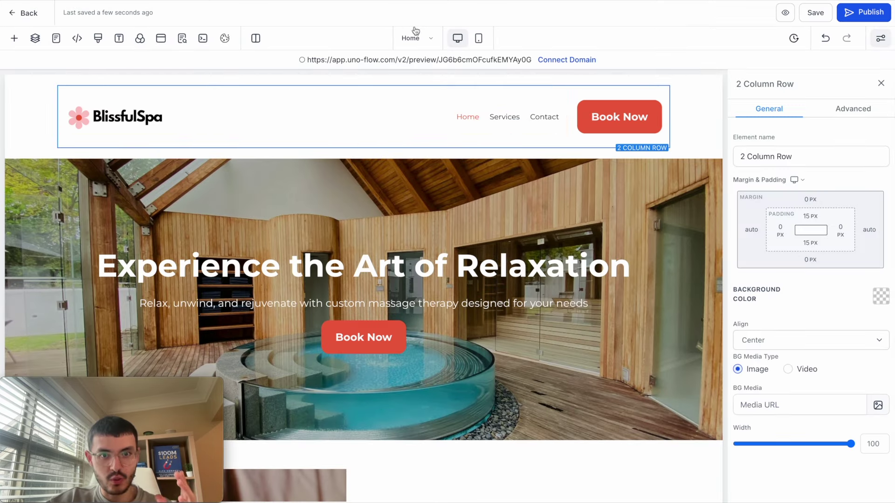
Step: Save the Home page and go back to the Blissful Spa website's page list
click(815, 12)
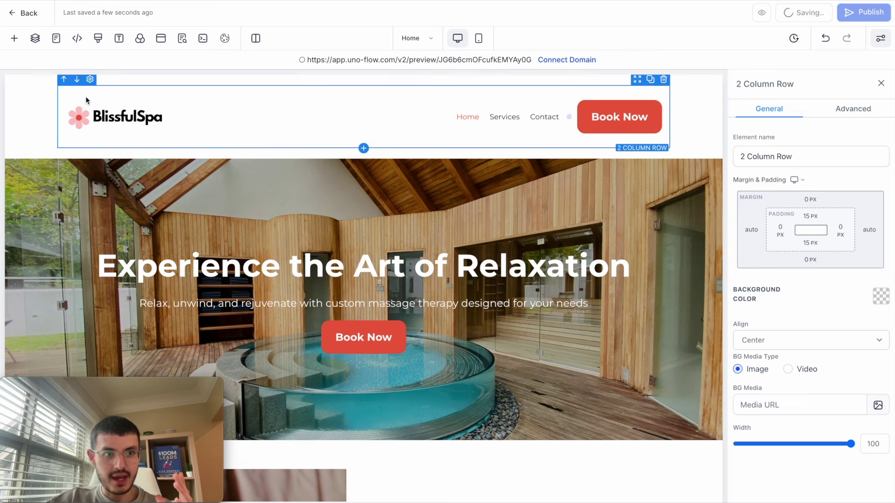
click(23, 14)
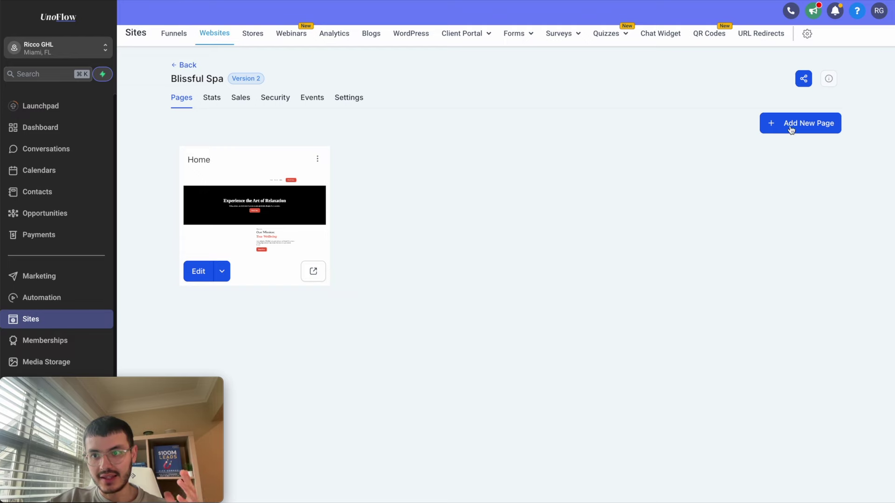
Step: Create a new page named Services in the Blissful Spa website
click(791, 127)
click(340, 209)
text(S)
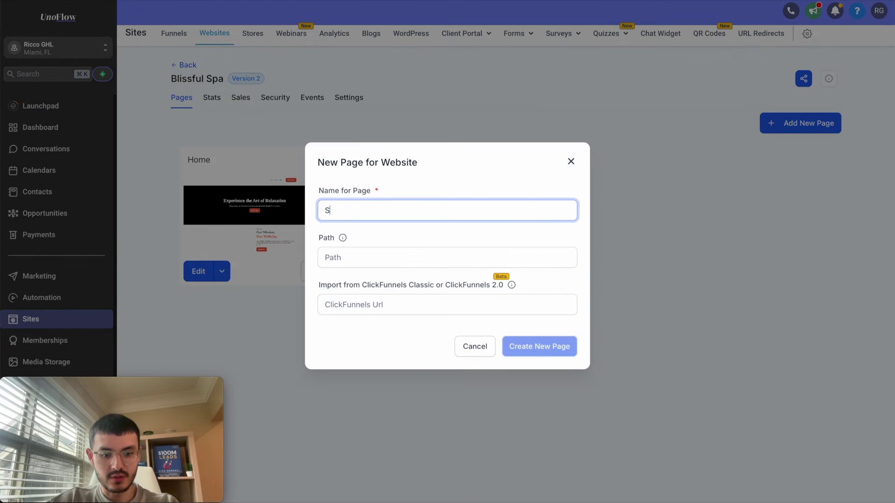
text(eriv)
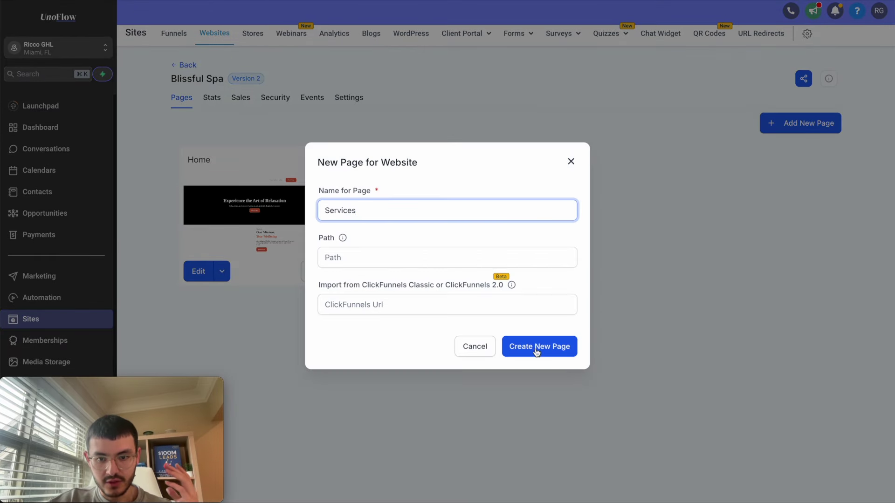
click(537, 347)
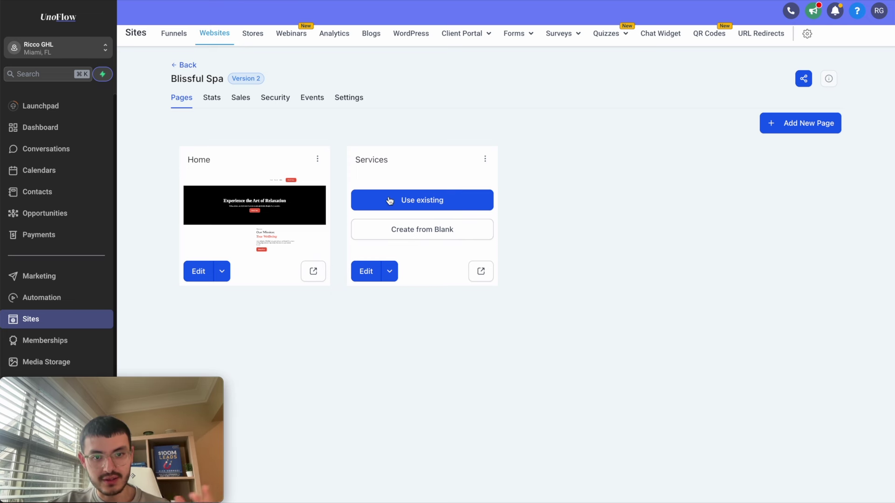
Step: Import the Blissful Spa website's existing Home page as the content of the Services page
click(407, 201)
click(378, 258)
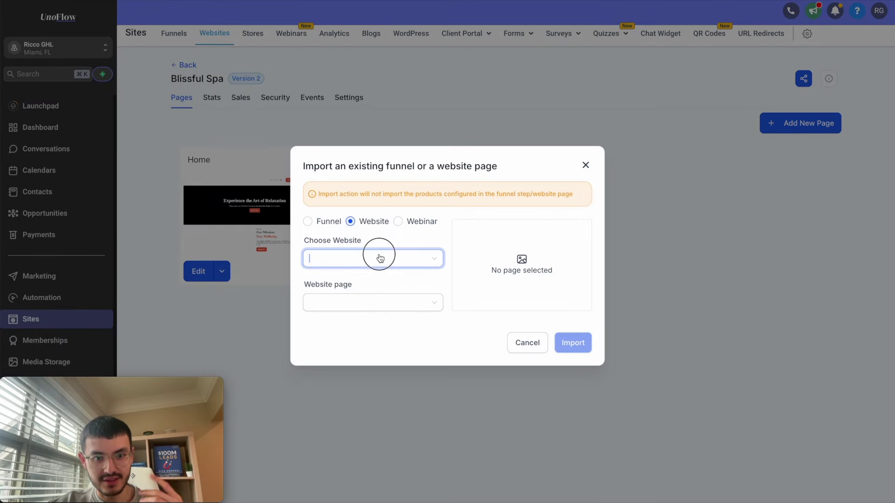
click(359, 280)
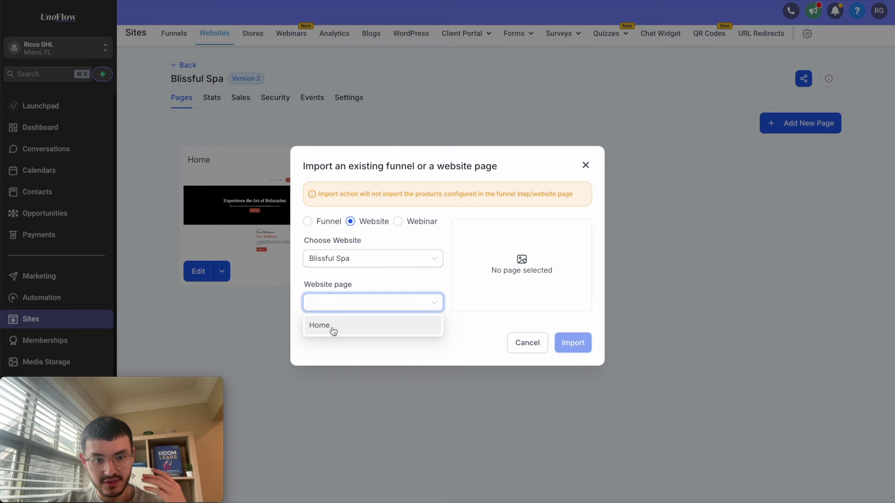
click(347, 331)
click(574, 344)
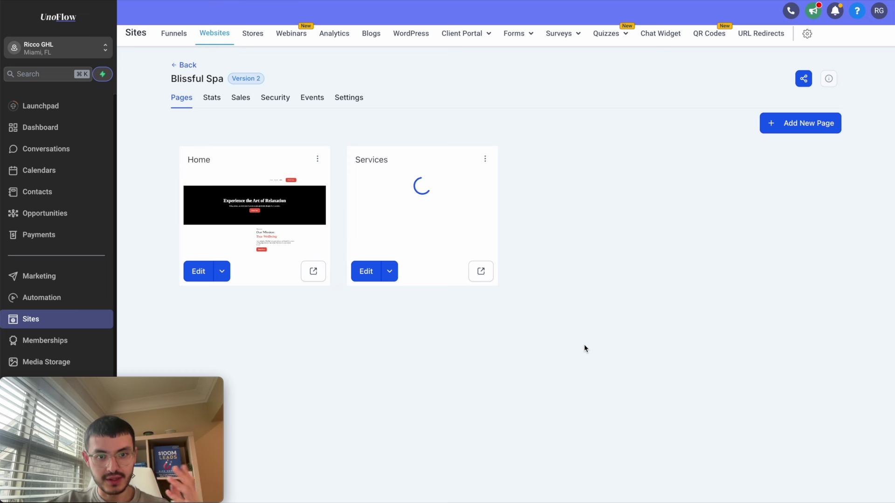
Step: Open the Services page for editing, change the hero headline to "Services" and delete the sub-headline
click(372, 271)
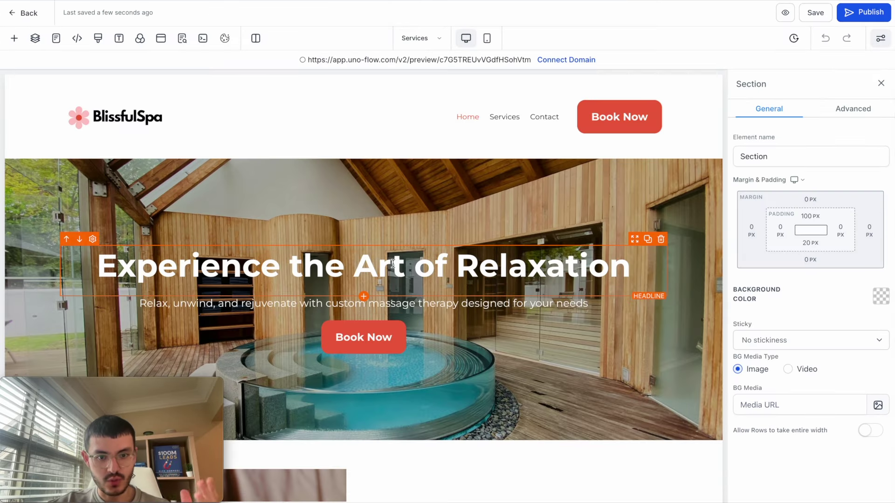
click(393, 263)
triple_click(393, 263)
text(seri)
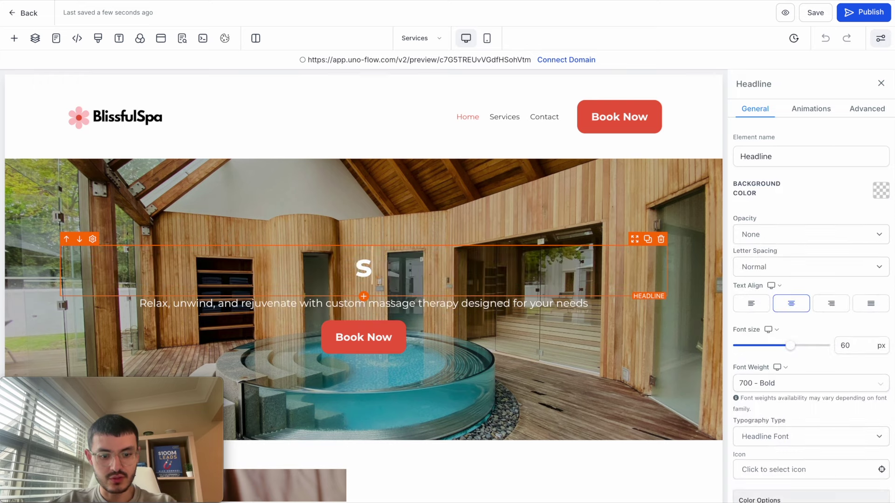
text(ces)
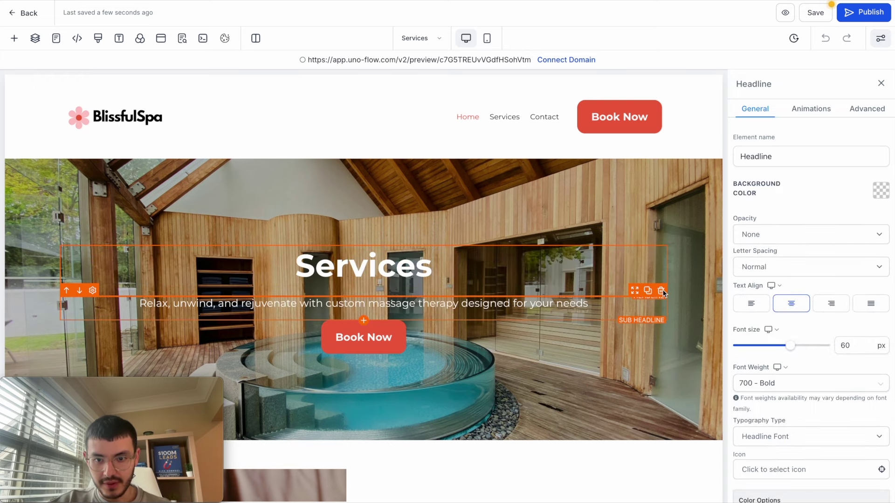
click(536, 182)
Step: Switch the hero section's background media to video, using the first video file in Media Storage
click(536, 181)
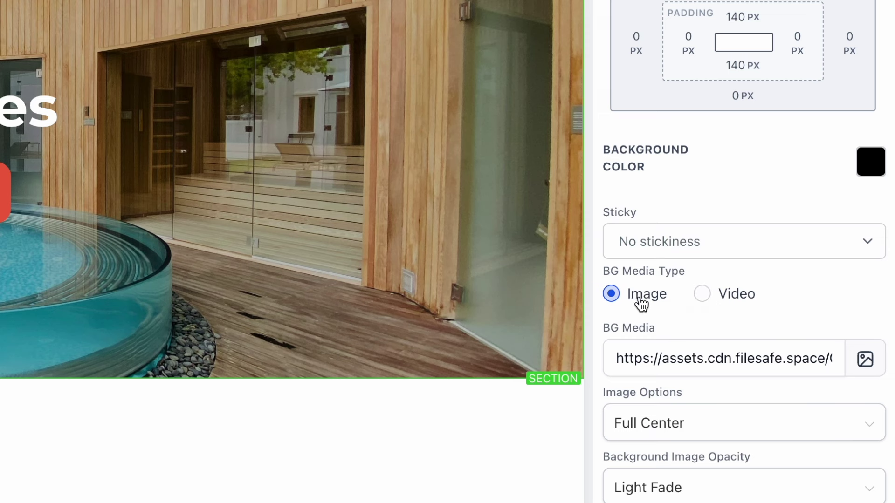
click(704, 298)
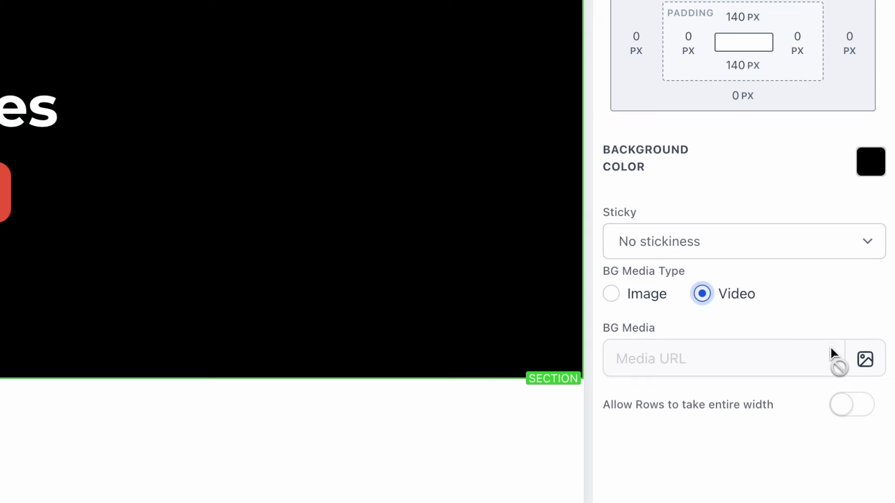
click(869, 364)
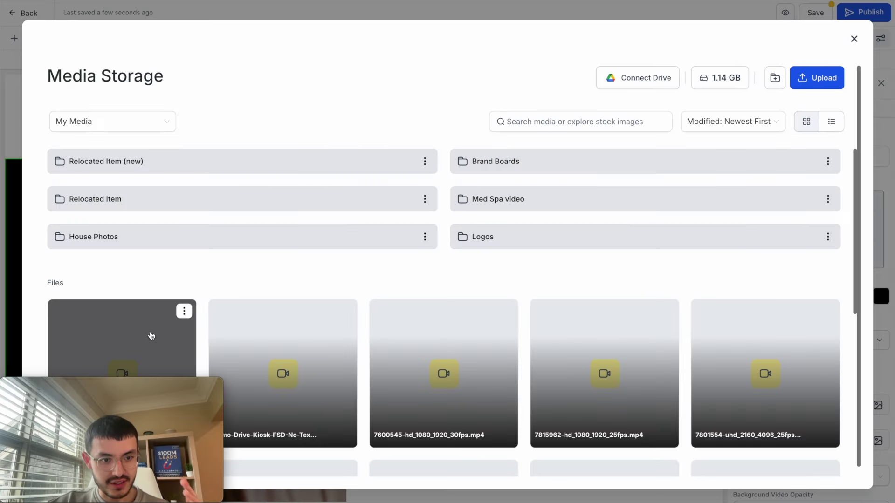
click(152, 336)
scroll(588, 326, down, 1)
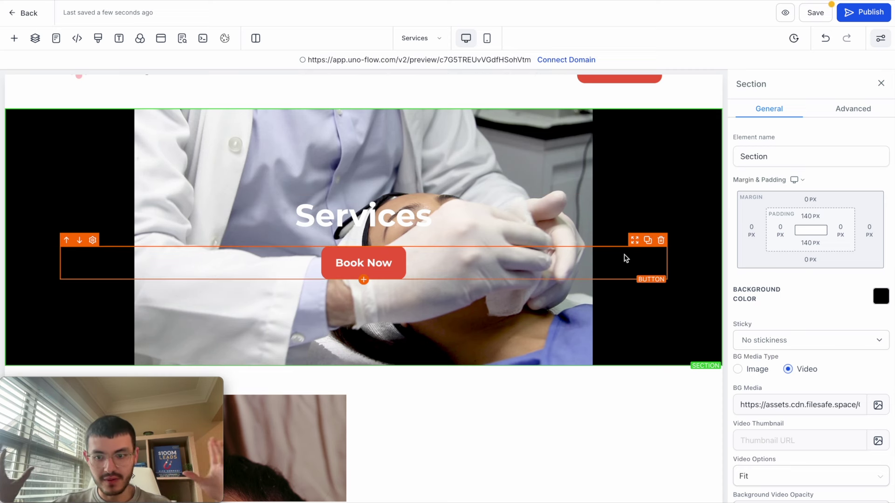
Step: Set the hero background video to Cover with a Light Fade opacity
scroll(771, 410, down, 2)
click(771, 393)
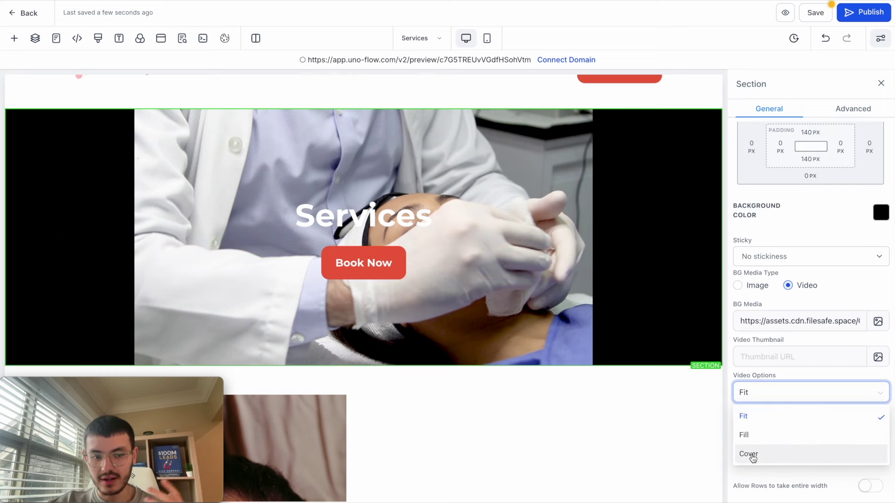
click(749, 455)
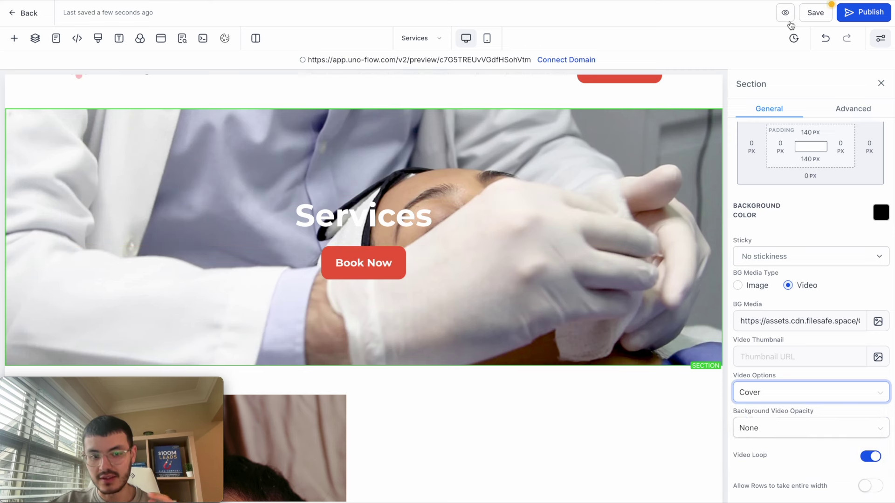
scroll(784, 334, down, 1)
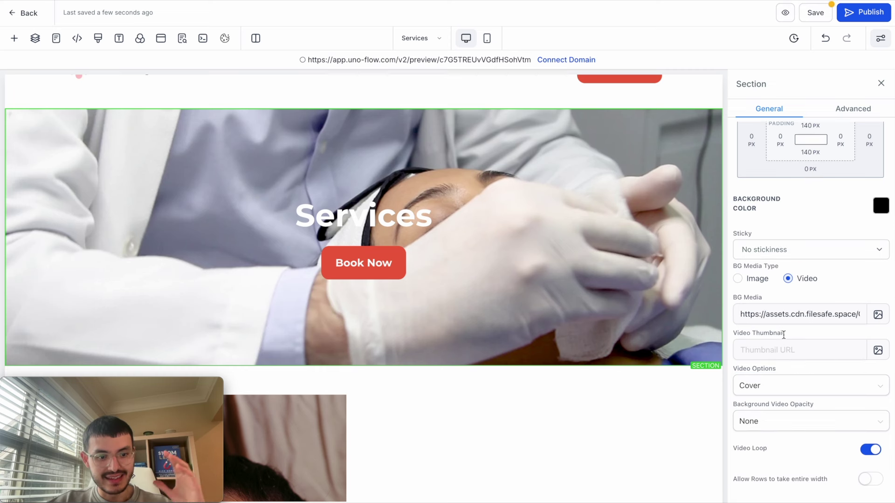
click(768, 417)
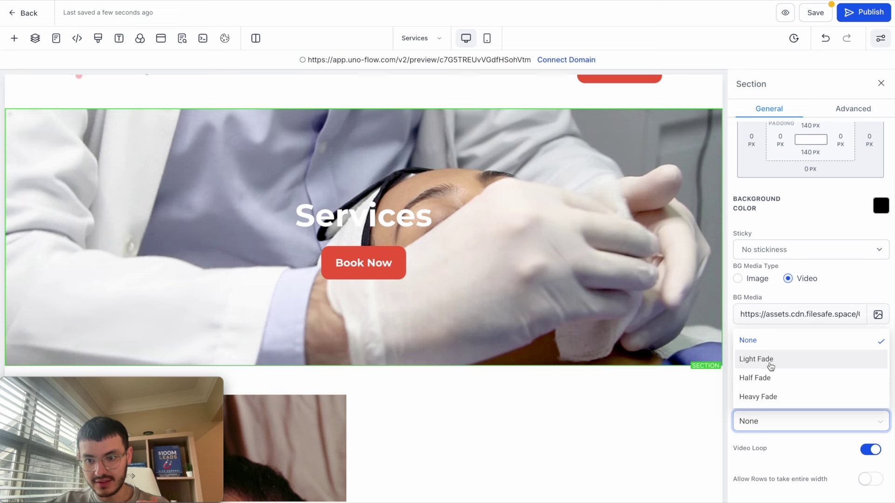
click(765, 364)
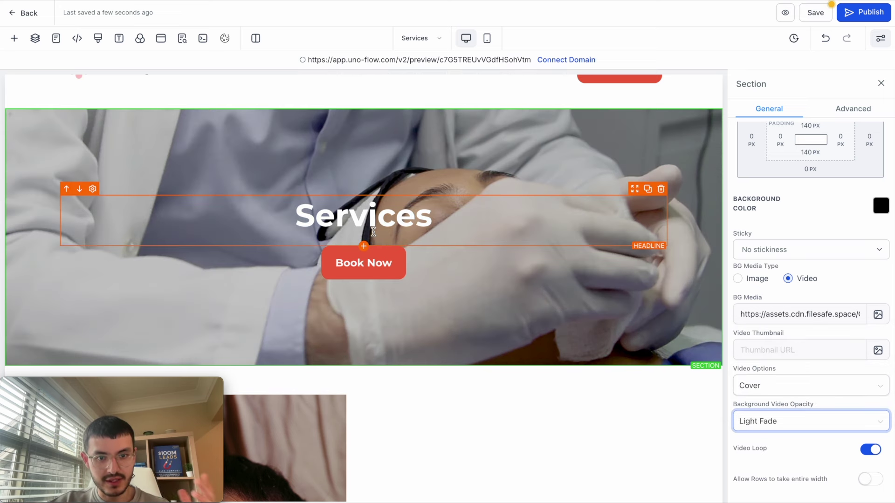
Step: Preview the Services page to check its hero video, and return to the editor
click(784, 14)
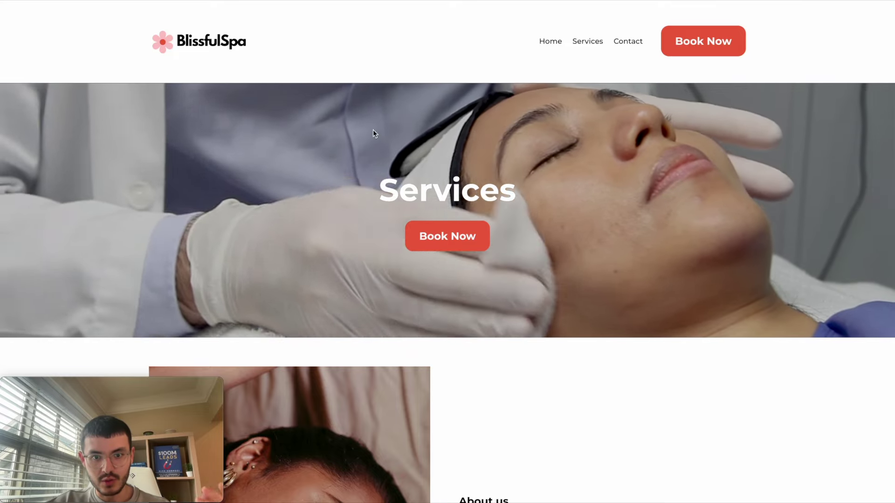
scroll(571, 286, down, 1)
key(ctrl+w)
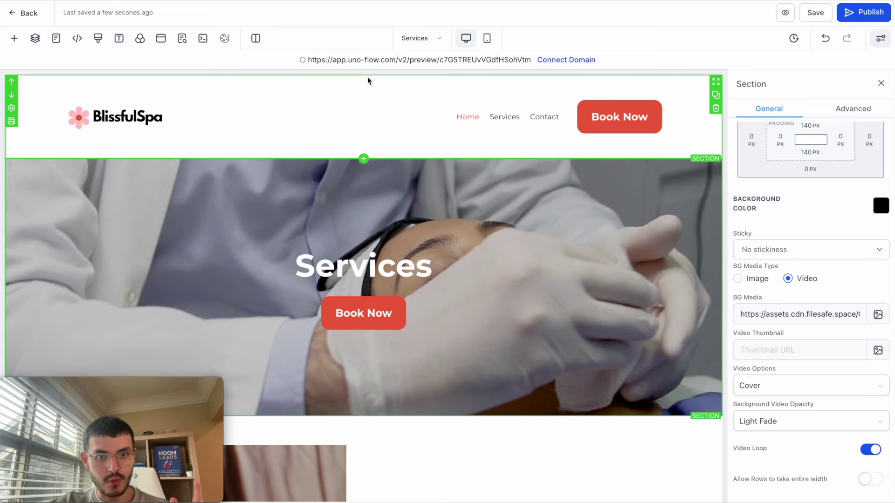
Step: Switch the editor from the Services page to the Home page
click(419, 41)
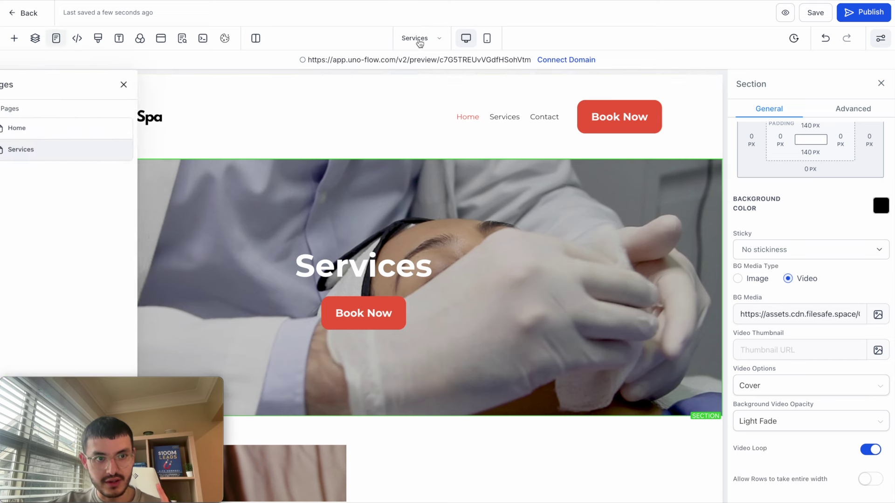
click(144, 85)
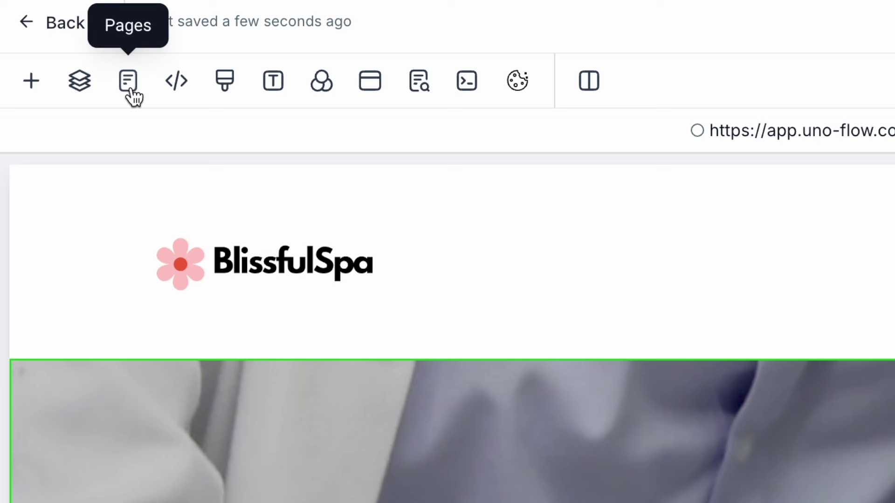
click(131, 86)
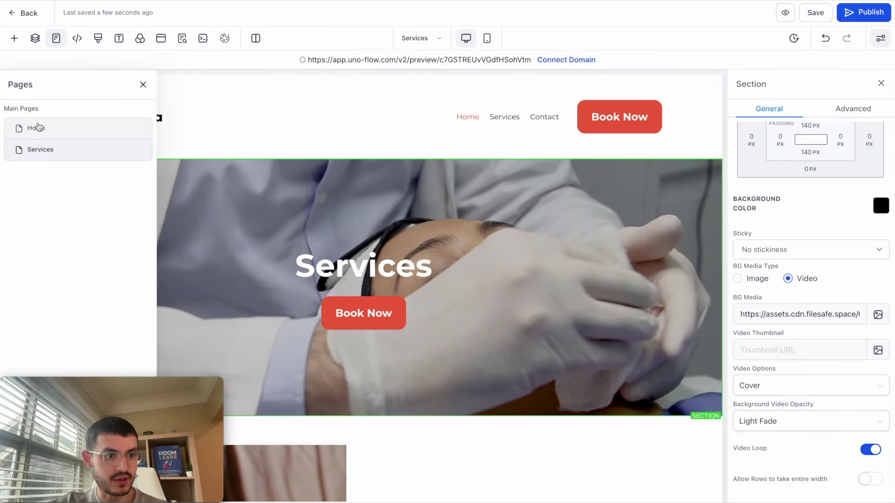
click(78, 286)
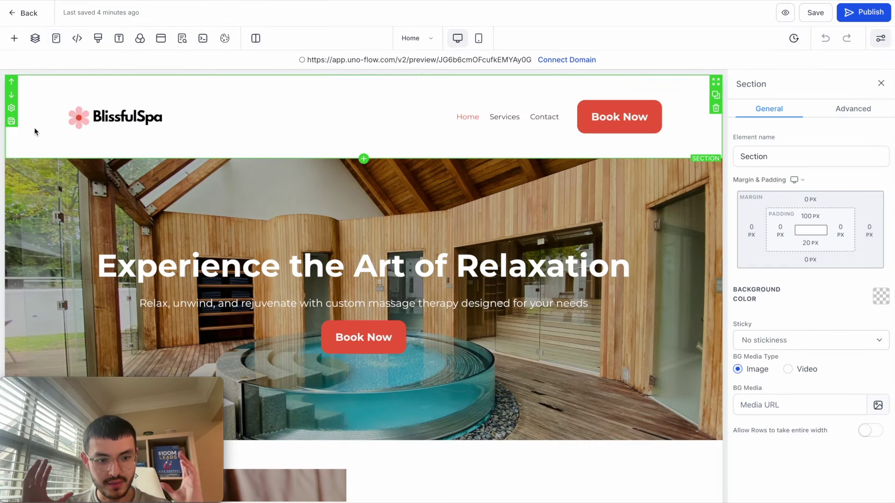
Step: Set the navigation menu's Services item to go to a page, choosing the Services page
click(470, 119)
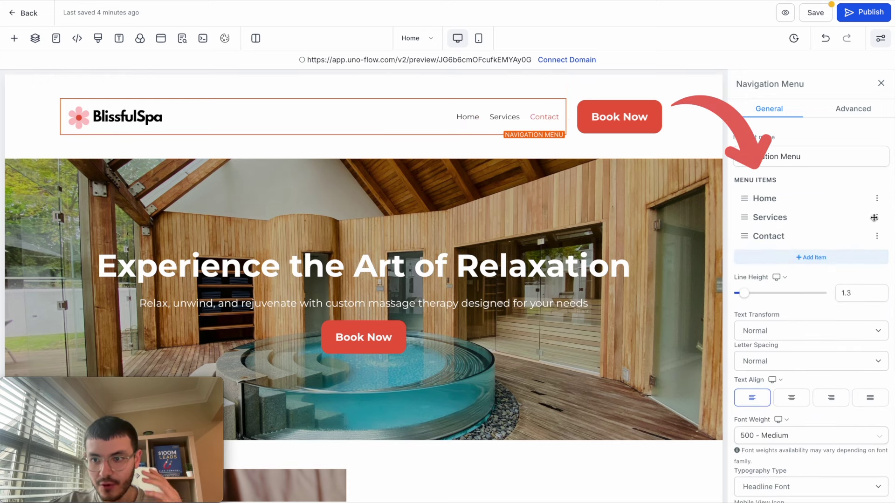
click(877, 218)
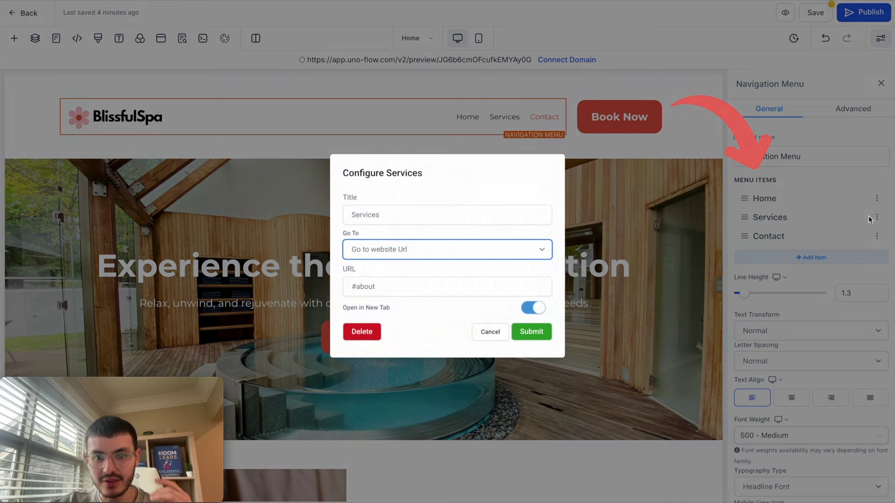
click(454, 250)
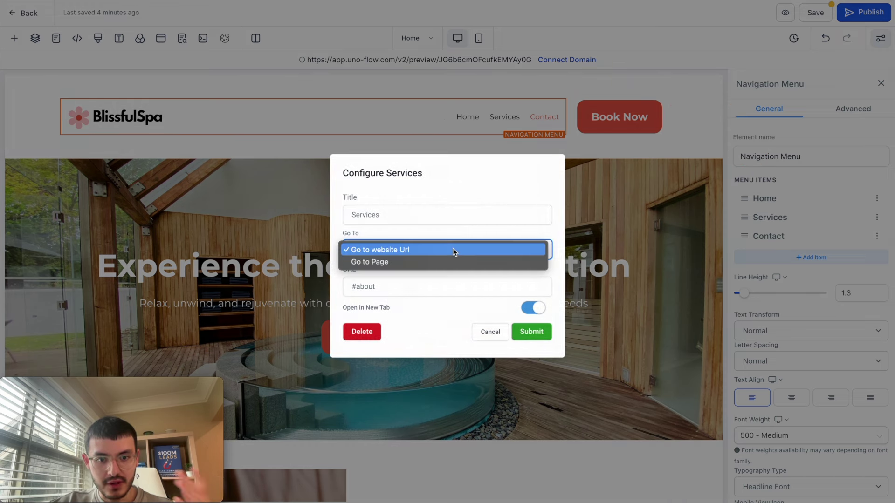
click(392, 262)
click(393, 285)
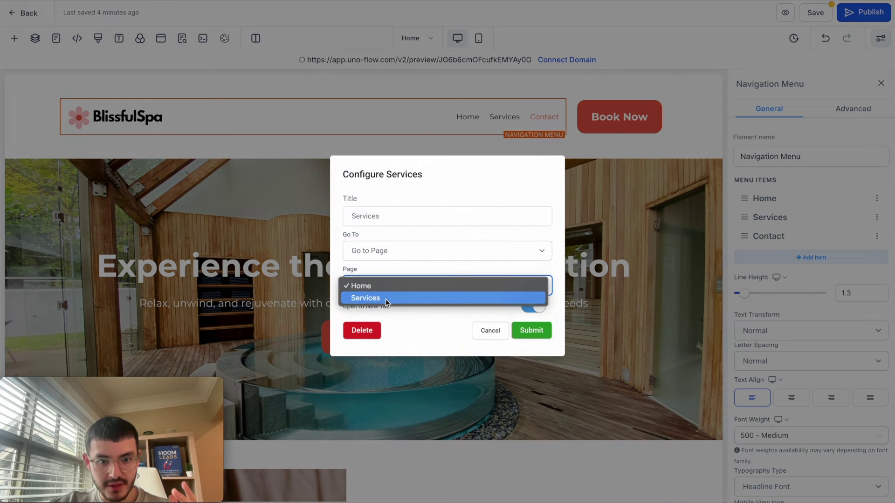
click(423, 309)
click(422, 258)
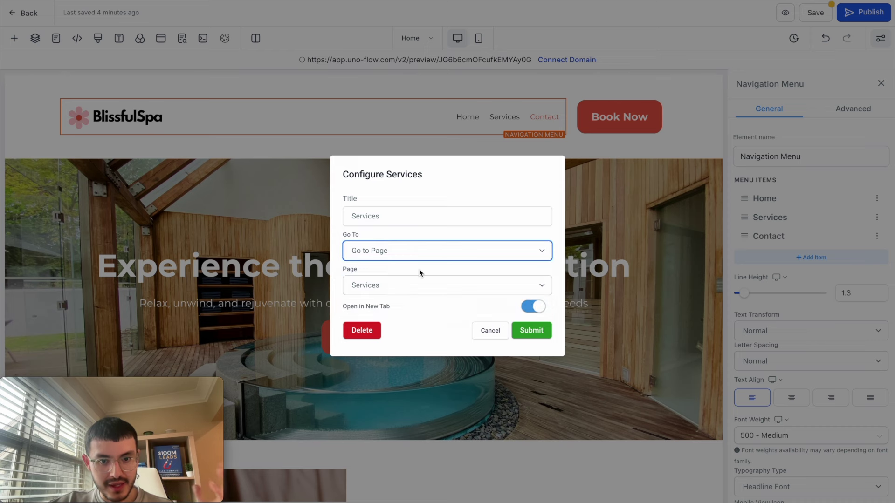
click(416, 255)
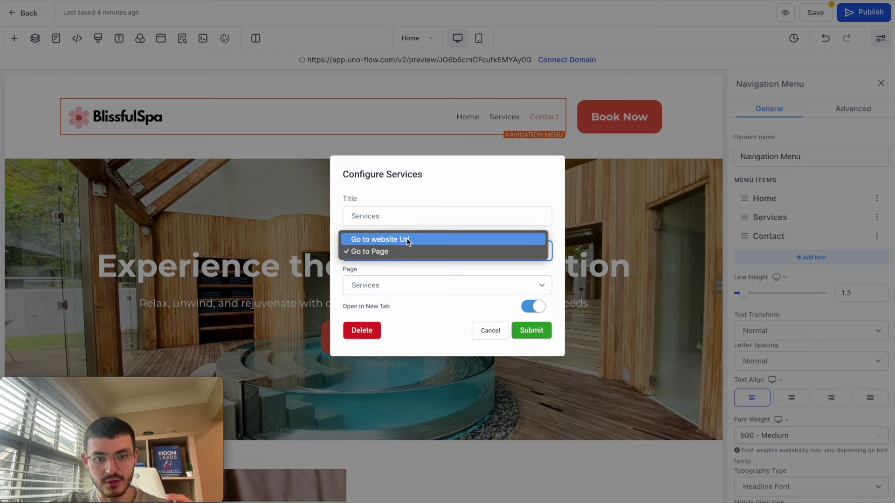
click(407, 240)
drag(356, 286, 452, 288)
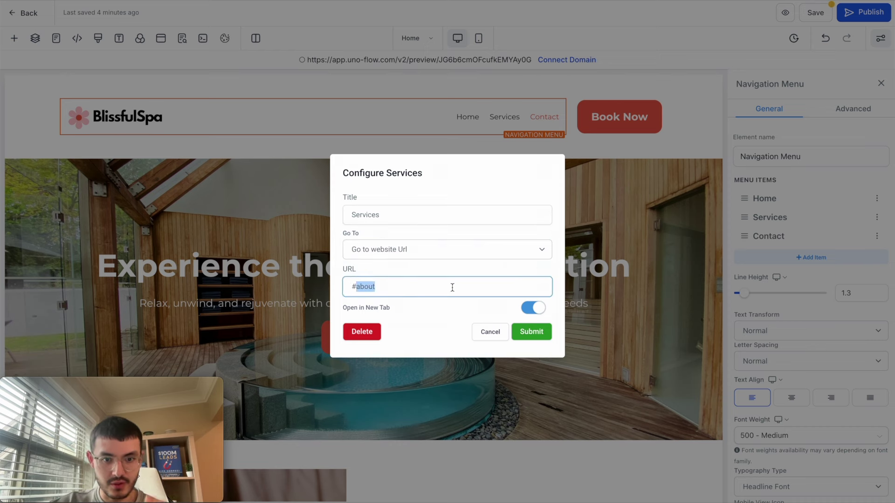
click(427, 247)
click(378, 284)
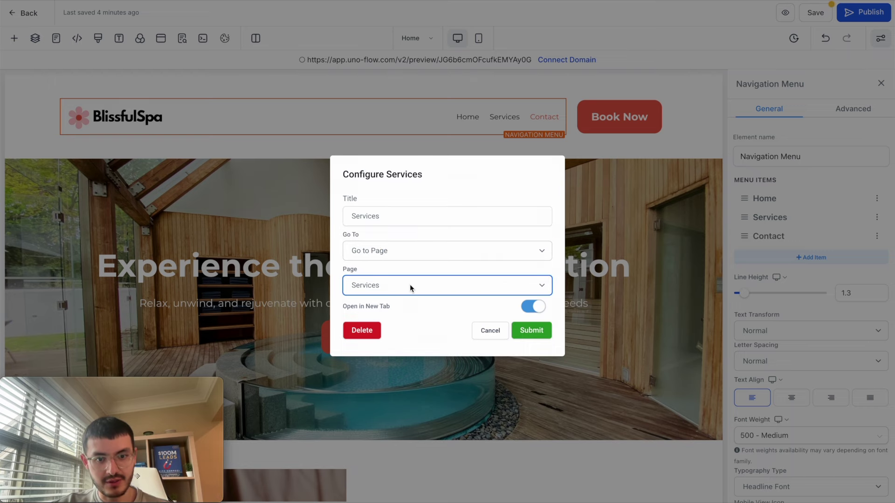
Step: Turn off Open in New Tab for the Services menu item, submit it and save the Home page
click(531, 306)
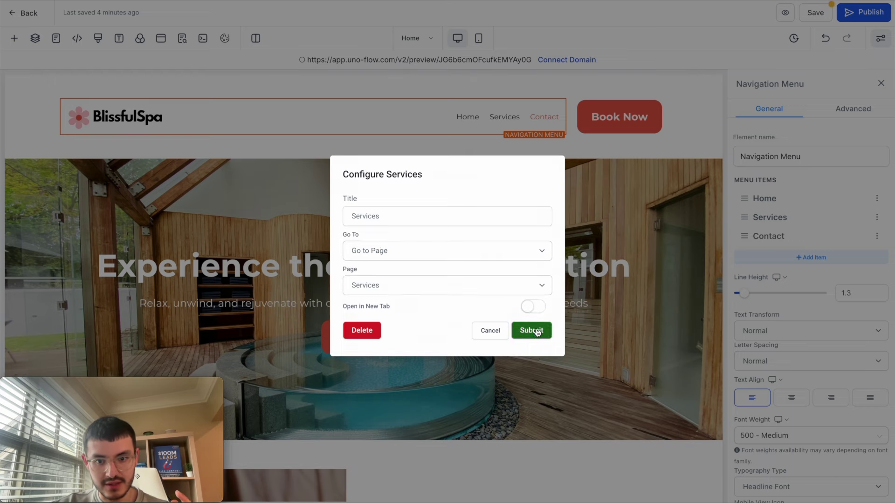
click(532, 330)
click(813, 21)
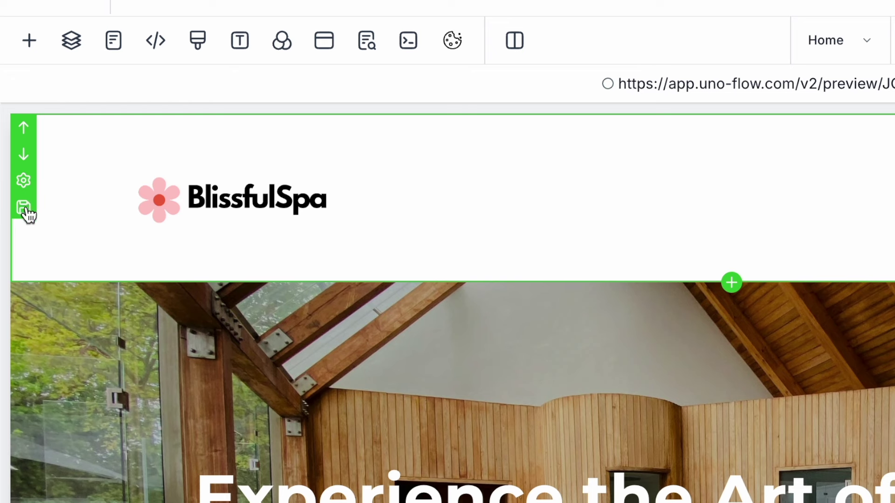
Step: Save the header section as an asset named "Nav Bar Section" under Global Sections
click(23, 207)
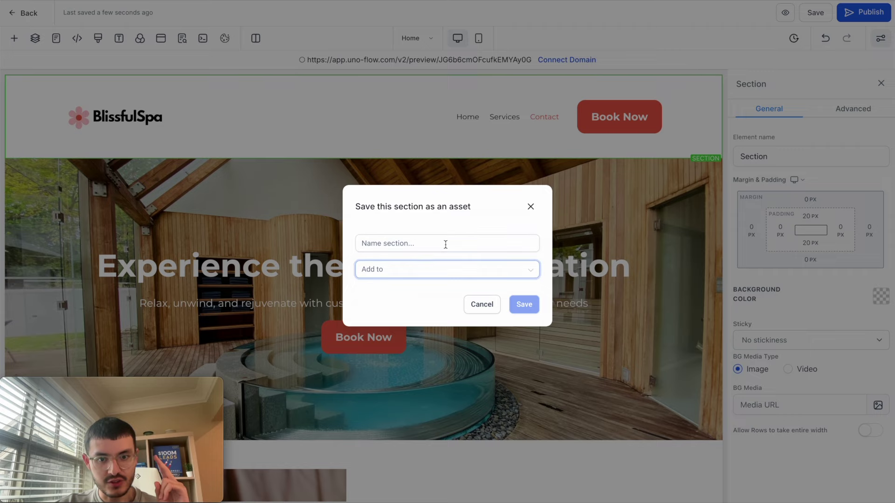
click(437, 271)
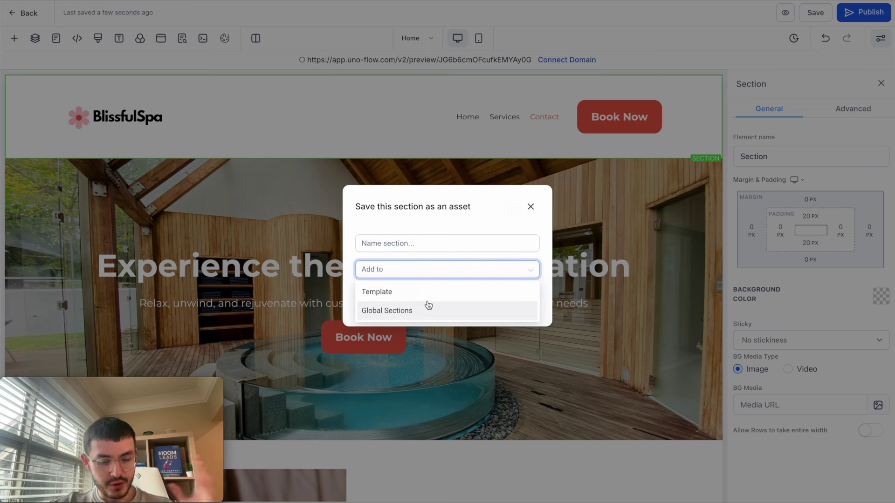
click(416, 312)
click(409, 247)
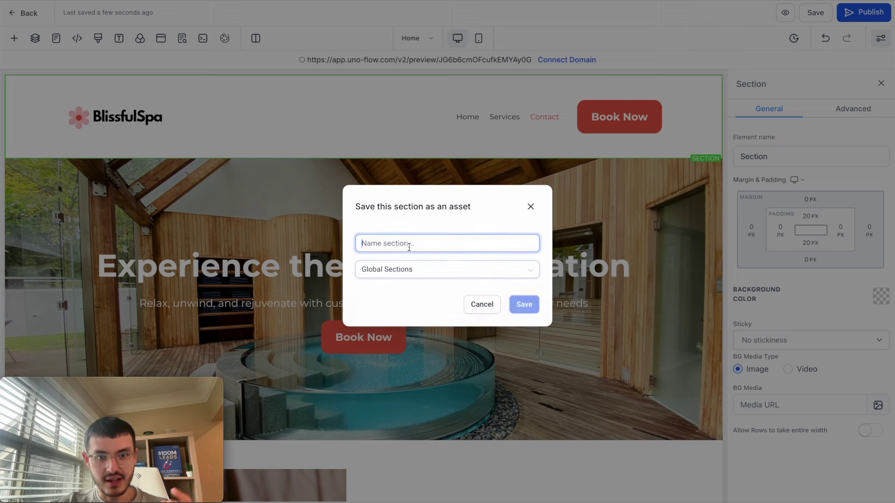
text(Nav )
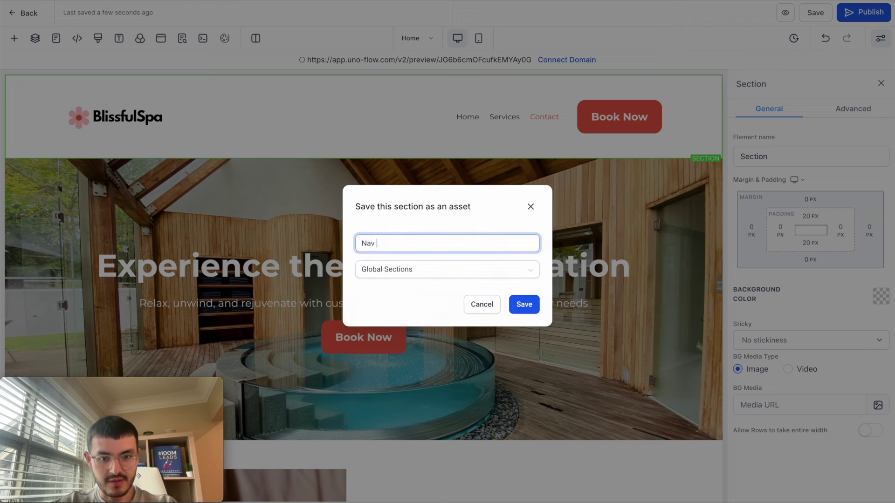
text(Bar Section)
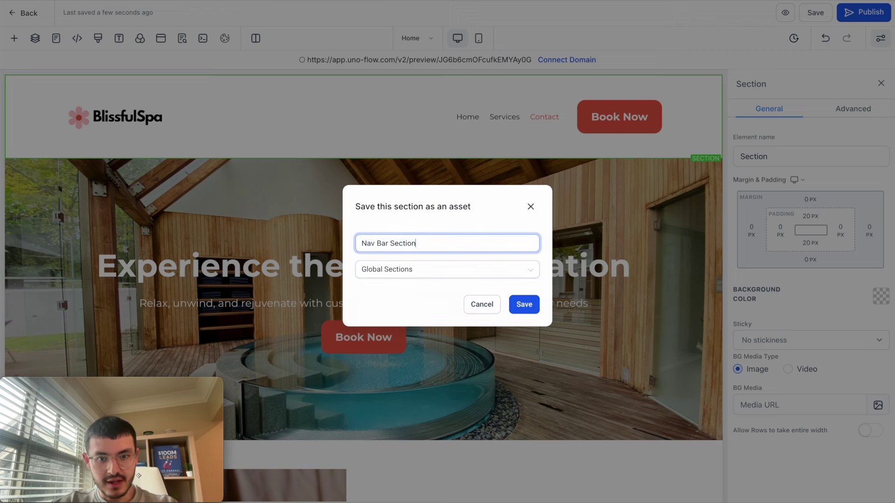
click(525, 306)
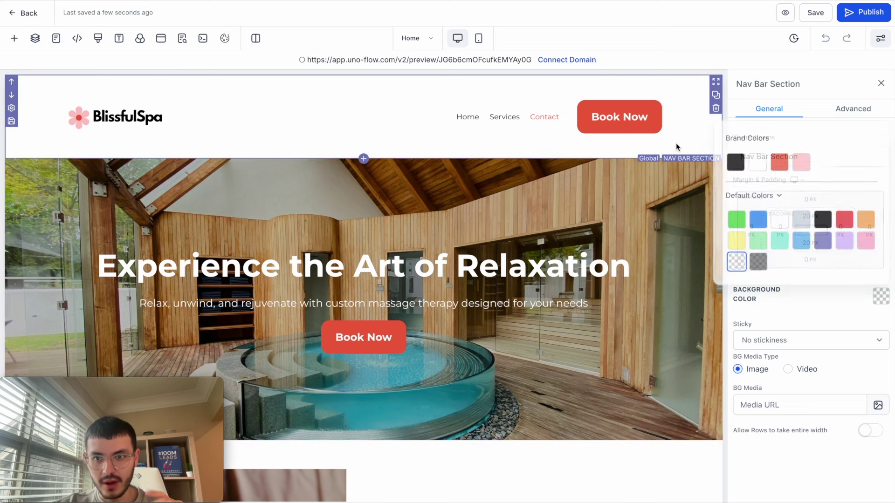
Step: Set the nav bar section's background to the pink brand color and make the navigation menu's background transparent
click(881, 296)
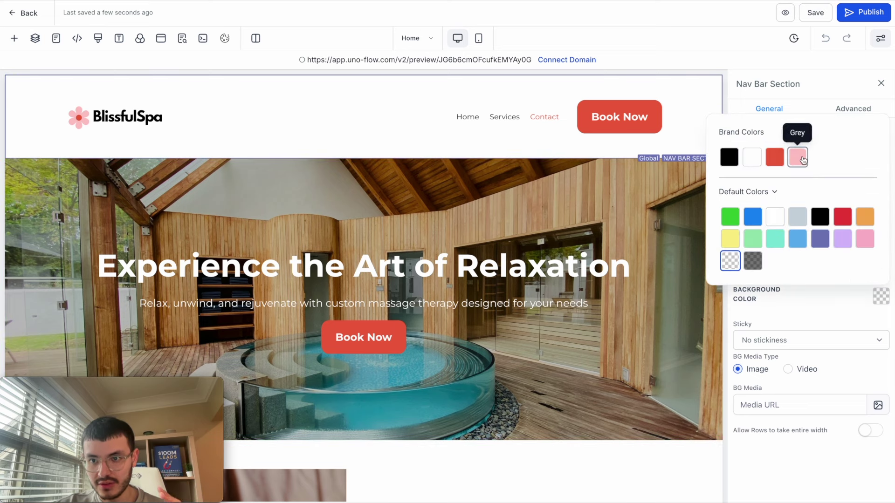
click(800, 159)
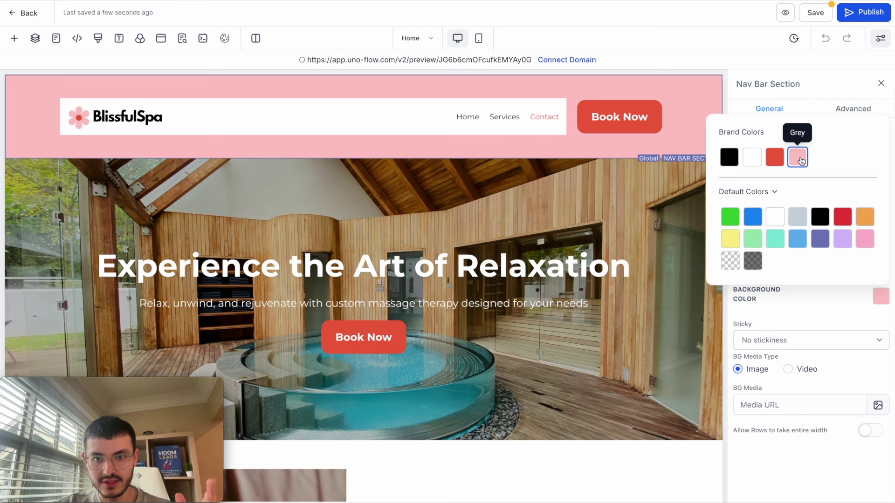
click(395, 110)
scroll(860, 323, down, 1)
scroll(860, 323, down, 10)
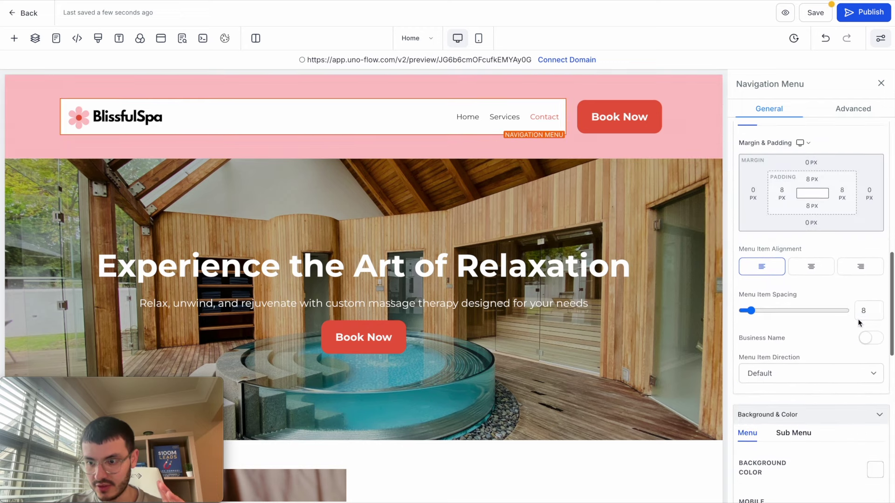
click(873, 337)
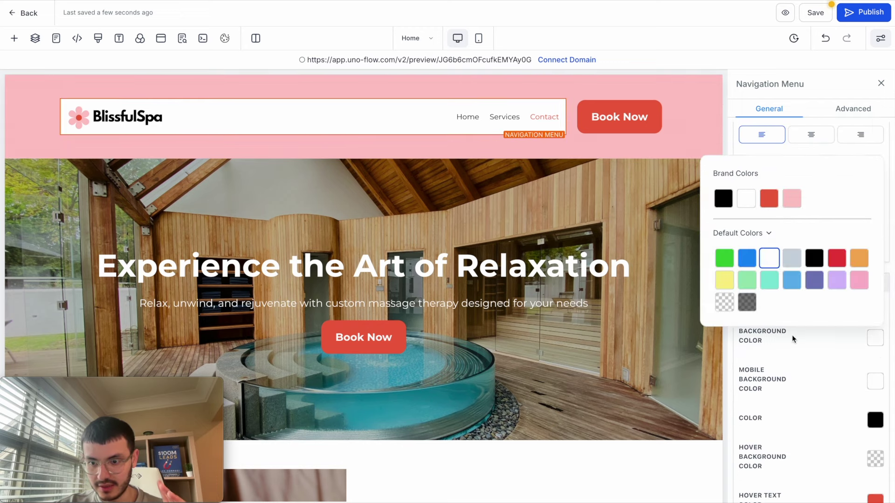
click(726, 302)
Step: Save the Home page, including the changes to its global section, and open the Services page
click(815, 12)
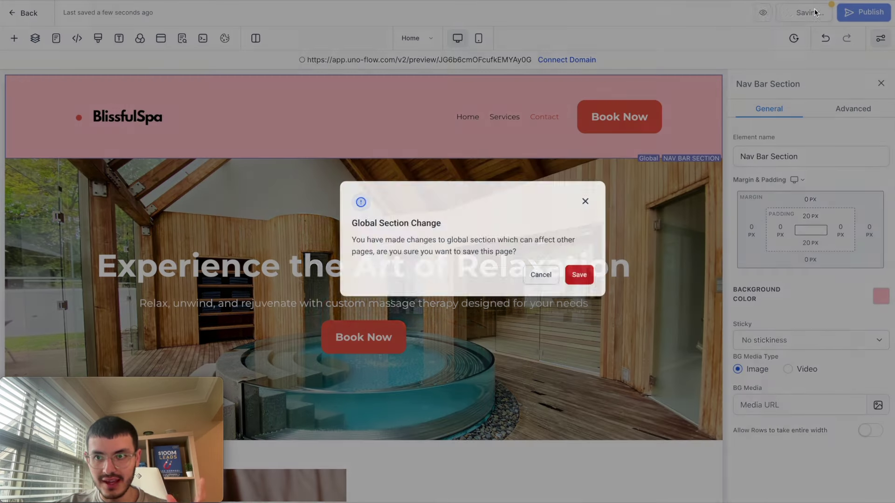
click(567, 291)
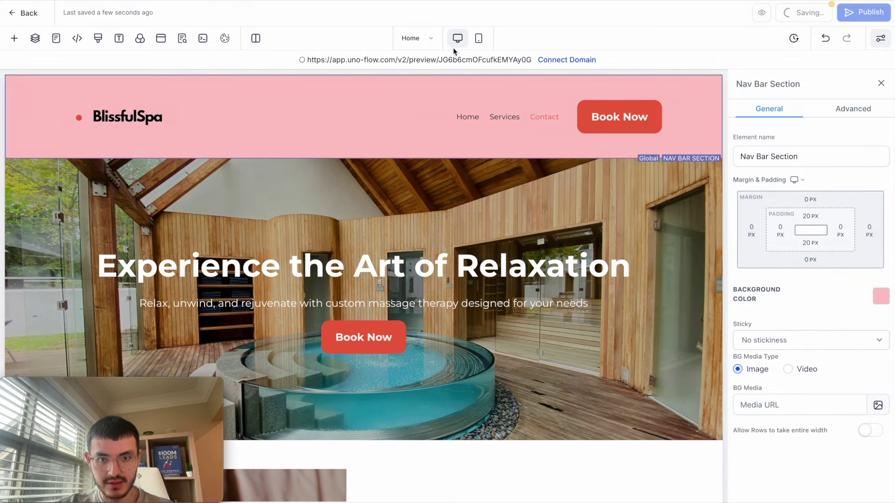
click(423, 41)
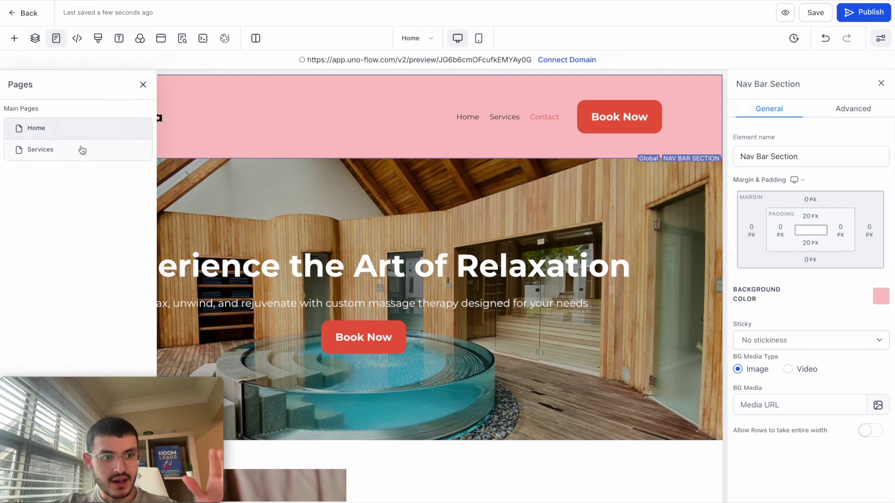
click(75, 150)
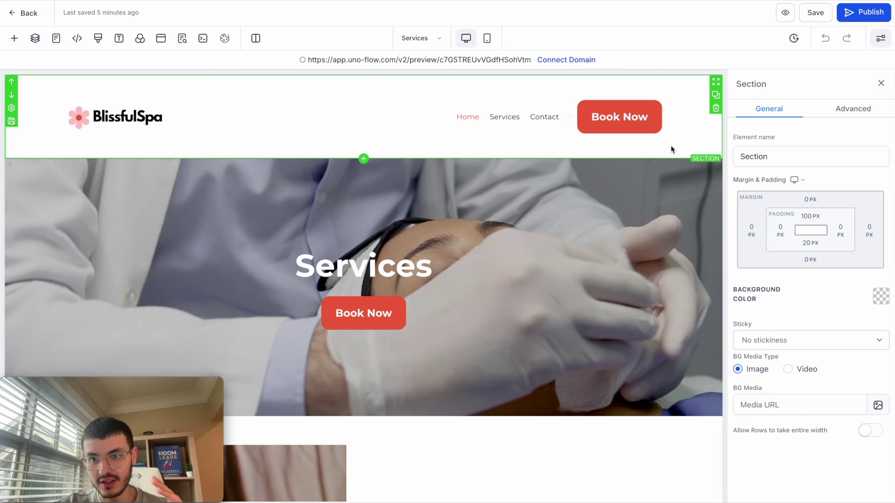
Step: Replace the Services page's old nav bar section with the global Nav Bar Section above the hero
click(716, 110)
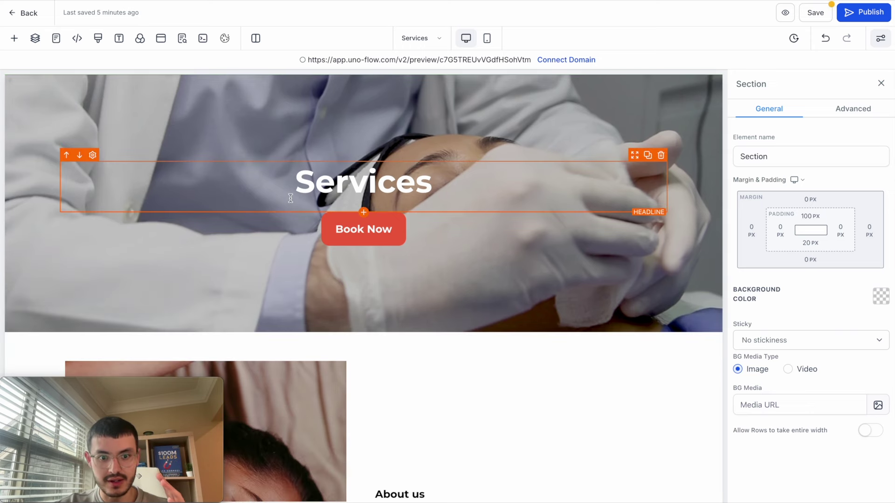
click(364, 332)
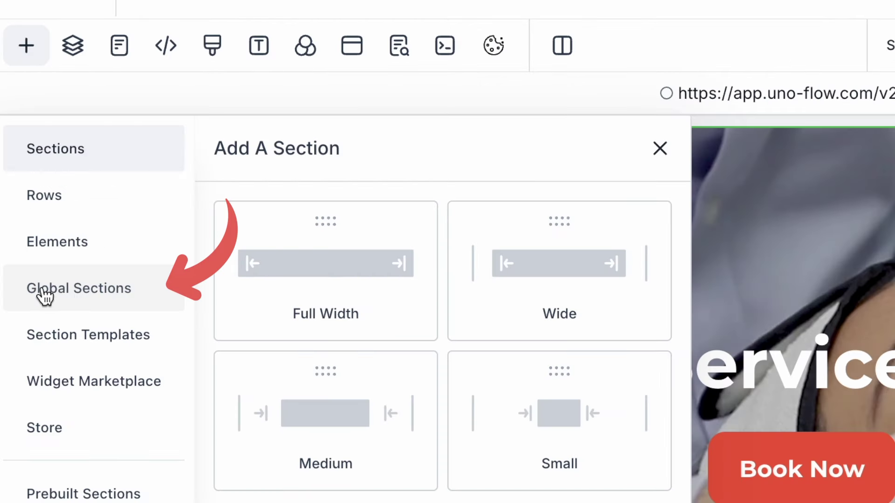
click(74, 298)
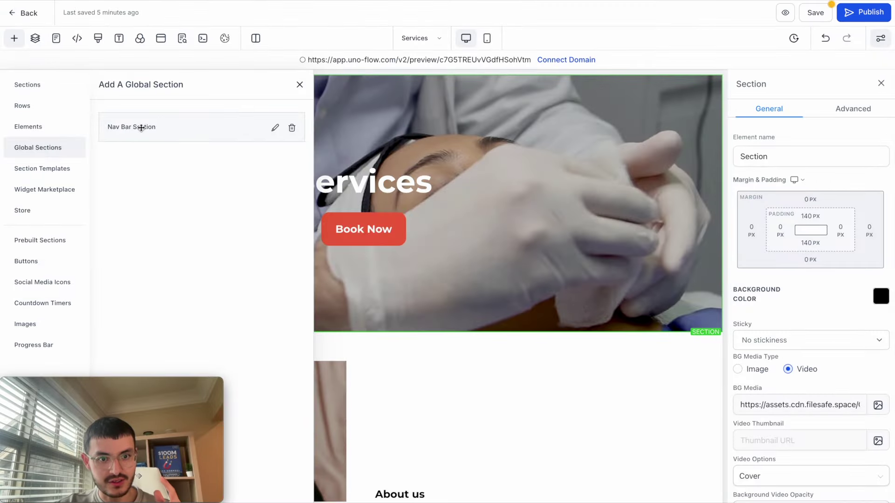
drag(141, 128, 392, 102)
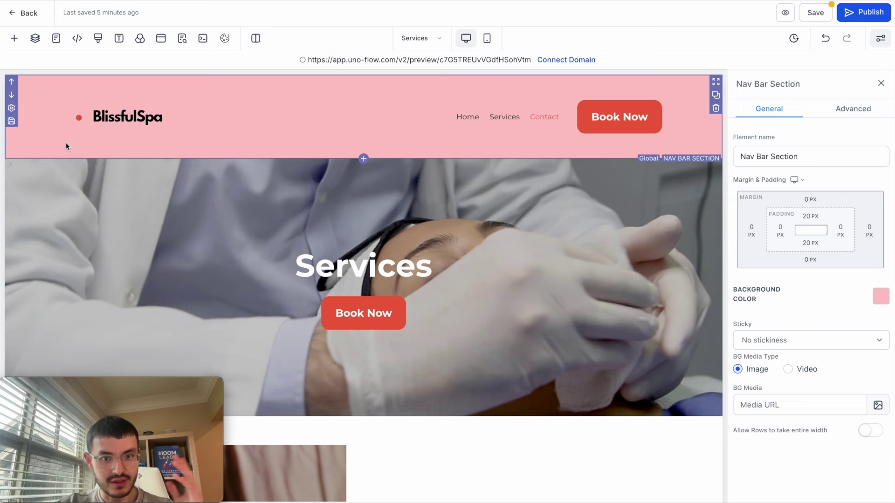
Step: Change the global nav bar section's background to white and save the page
click(888, 302)
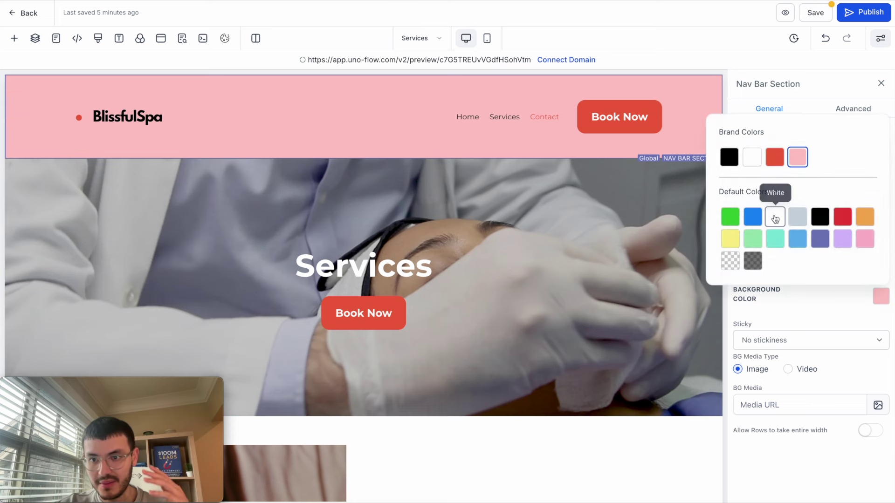
click(775, 215)
click(822, 18)
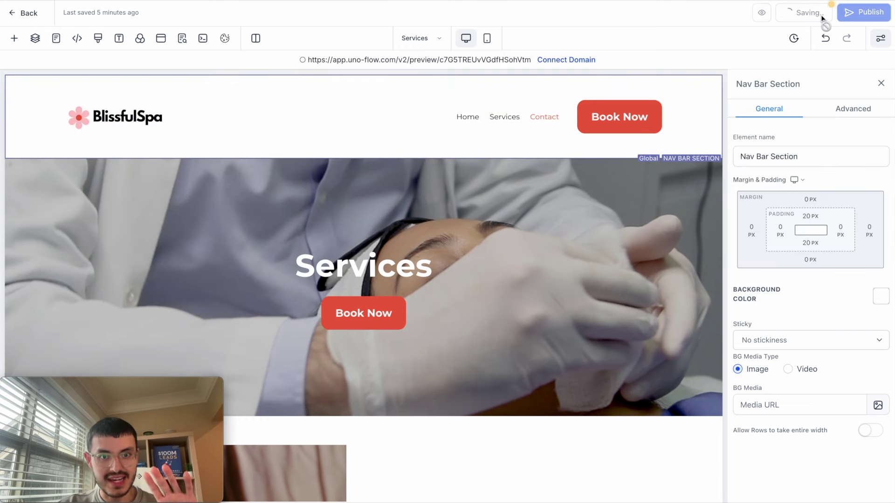
Step: On the Home page, save the About us section as a template named "About Template"
click(417, 39)
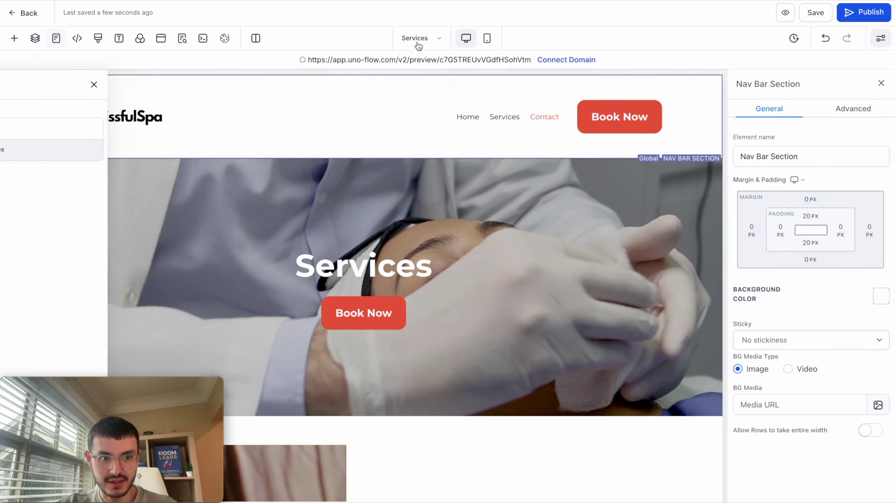
click(59, 136)
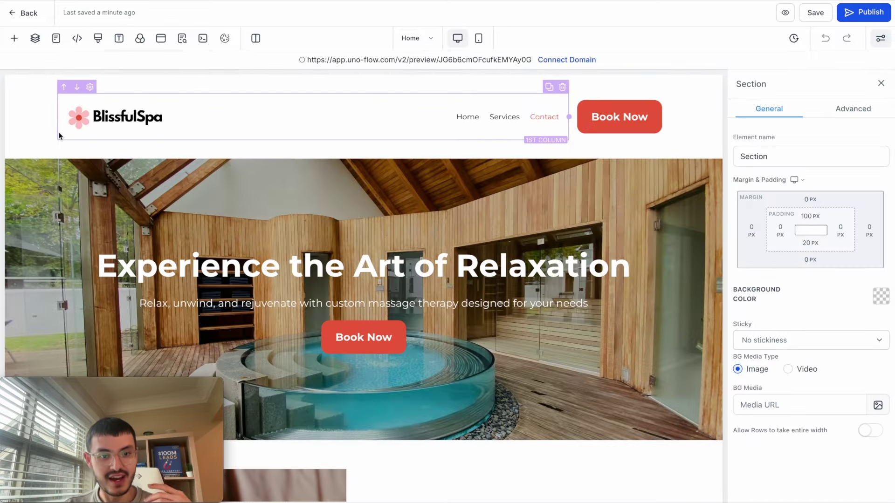
scroll(154, 187, down, 7)
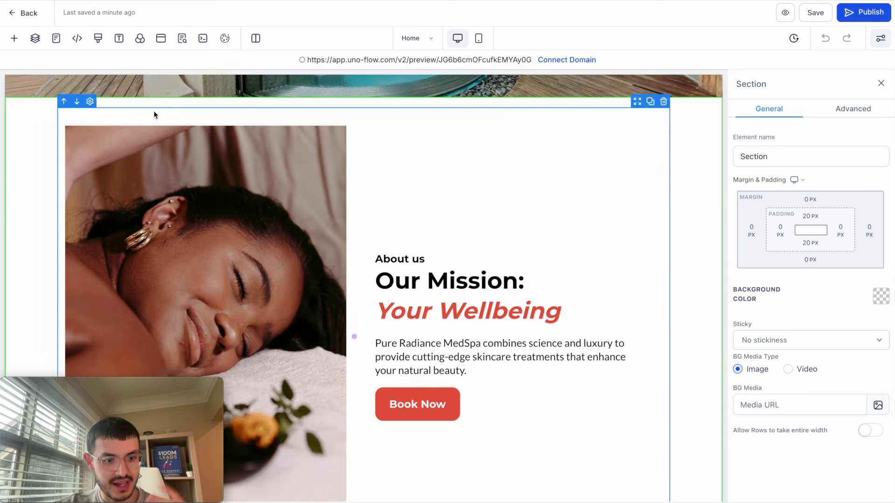
click(45, 182)
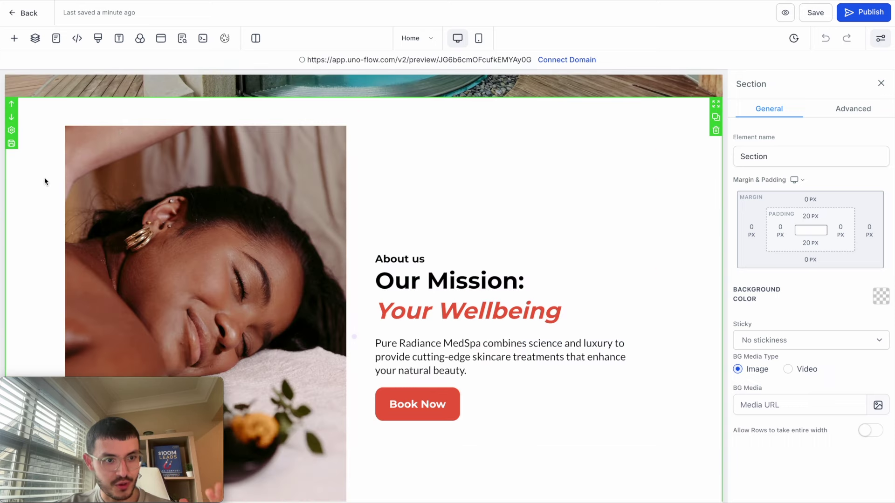
click(12, 144)
click(394, 268)
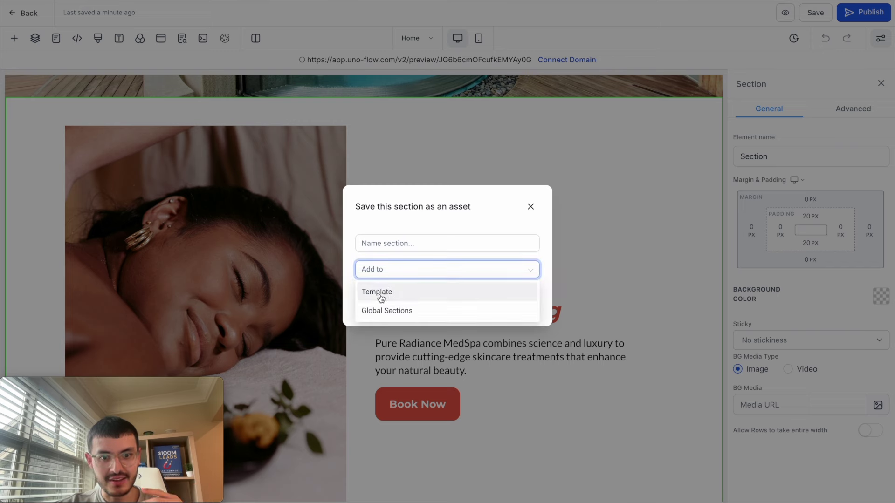
click(373, 292)
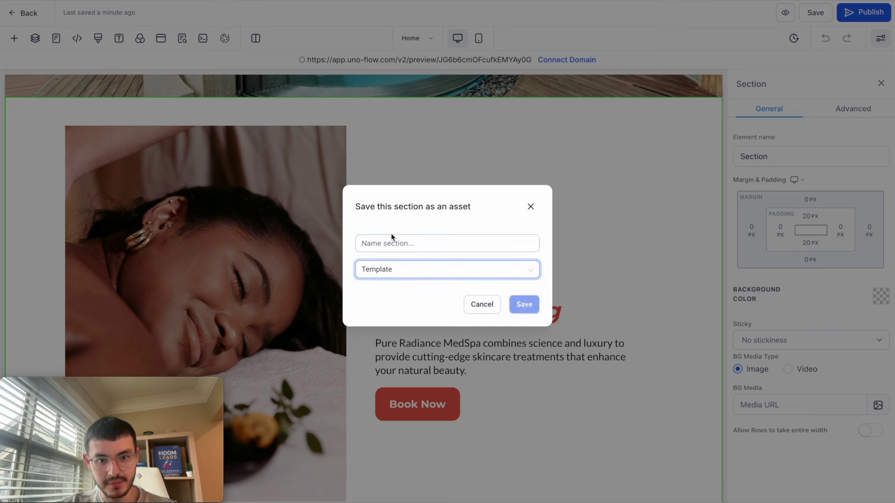
click(419, 243)
text(About Template)
click(536, 304)
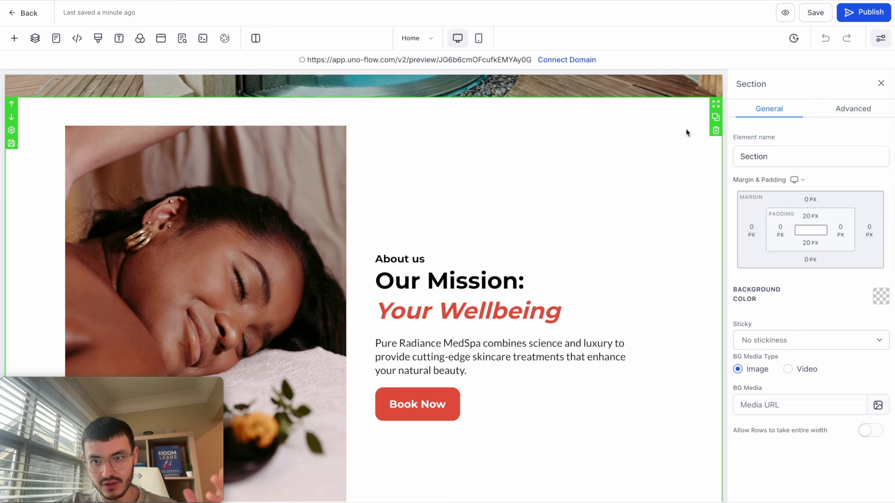
Step: Duplicate the Home page's About us section and open the Services page
scroll(552, 163, up, 1)
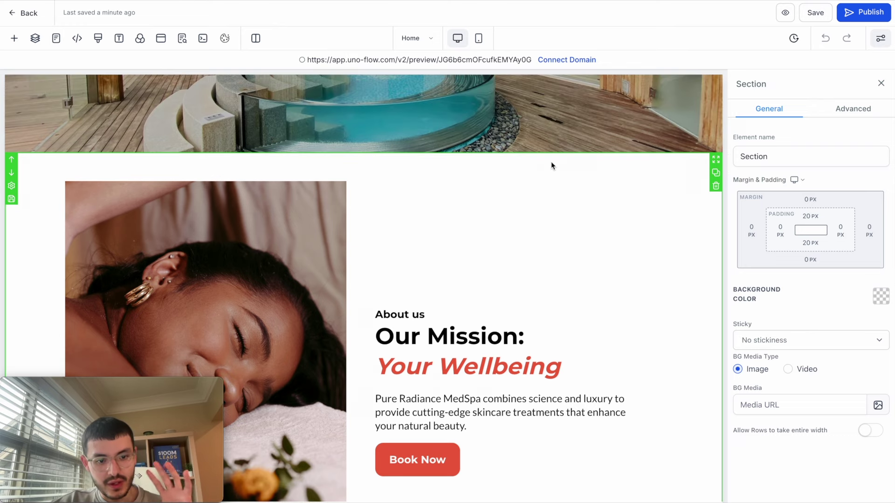
click(715, 174)
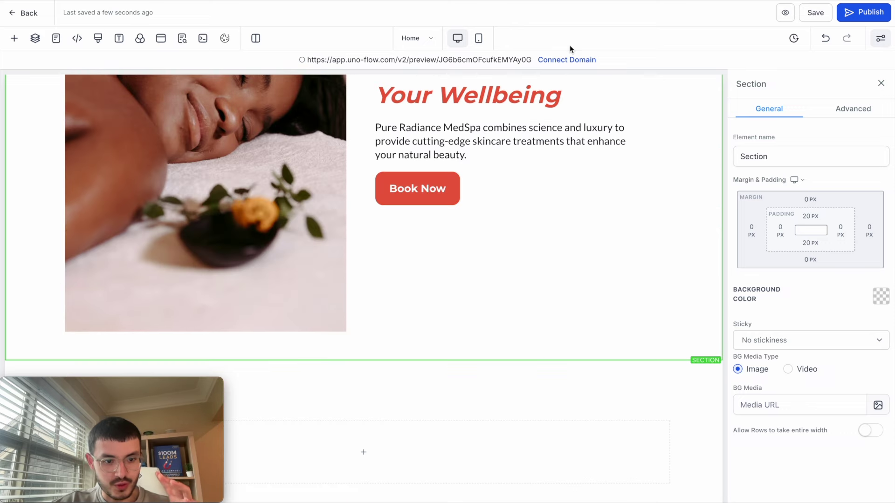
click(430, 39)
click(70, 151)
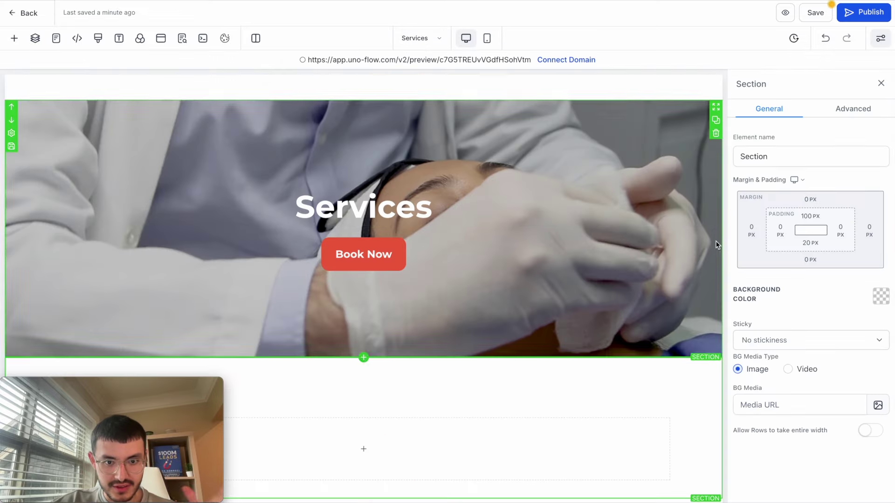
Step: Insert the "About Template" section template below the hero on the Services page
click(14, 38)
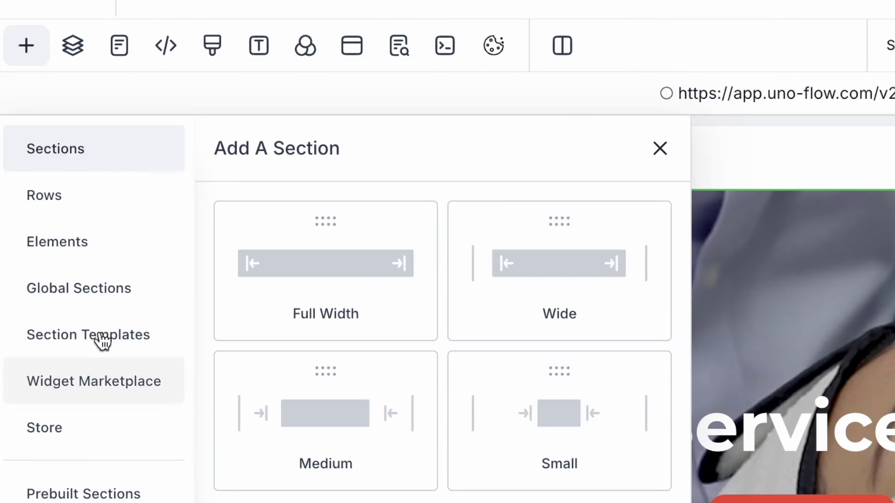
click(100, 336)
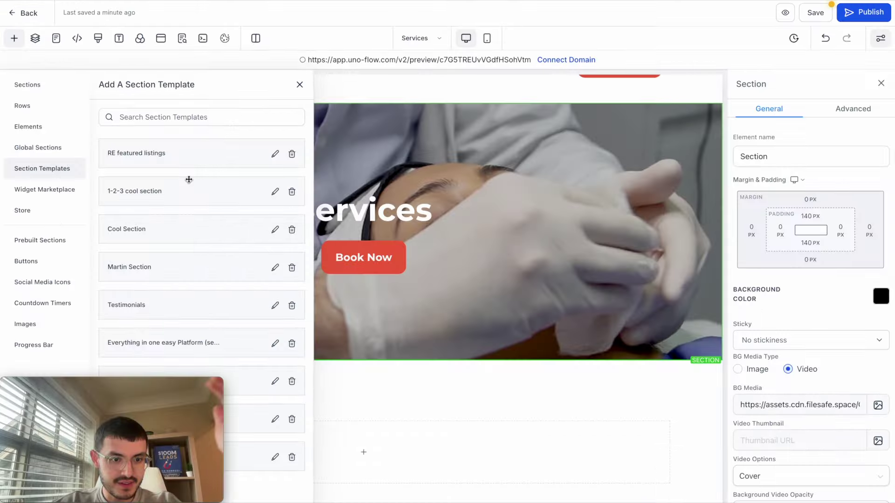
drag(171, 429, 171, 284)
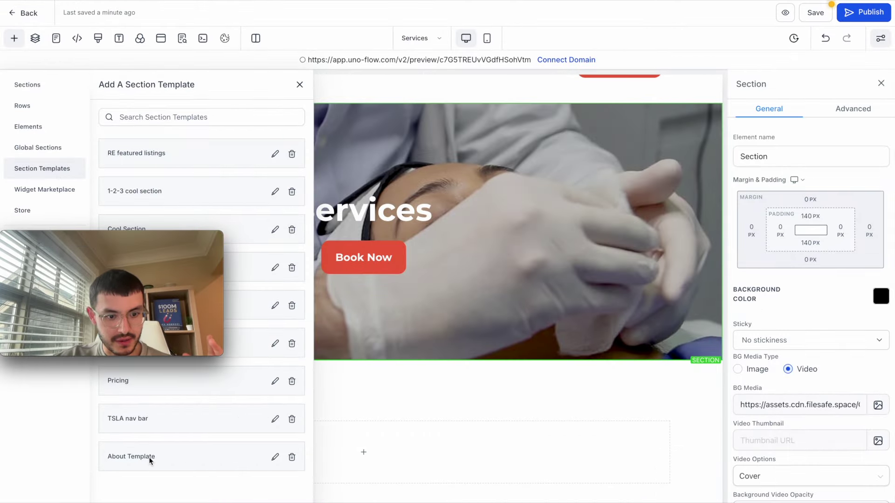
drag(150, 461, 441, 368)
scroll(530, 252, down, 3)
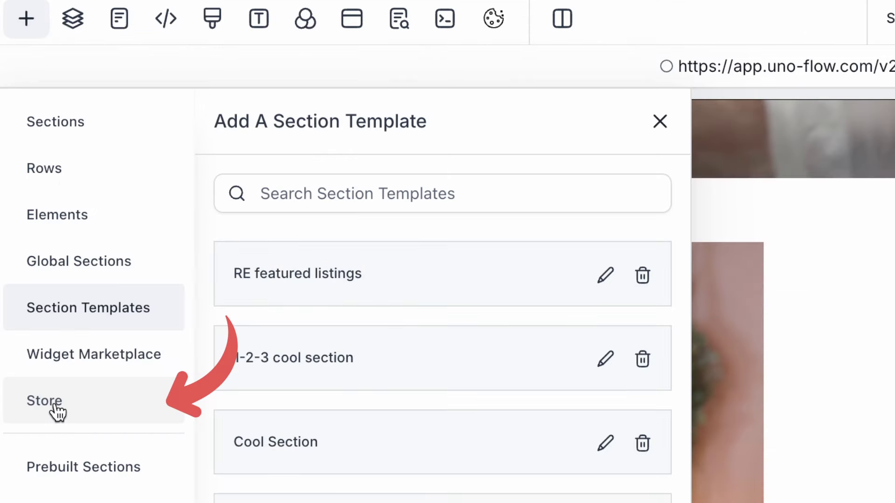
Step: Add an online store to the site and view its Products List and Product details pages
click(58, 412)
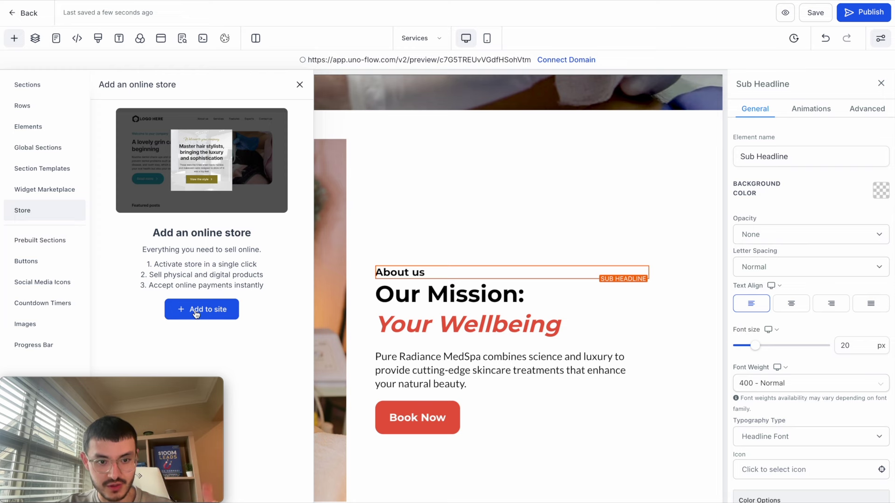
click(196, 309)
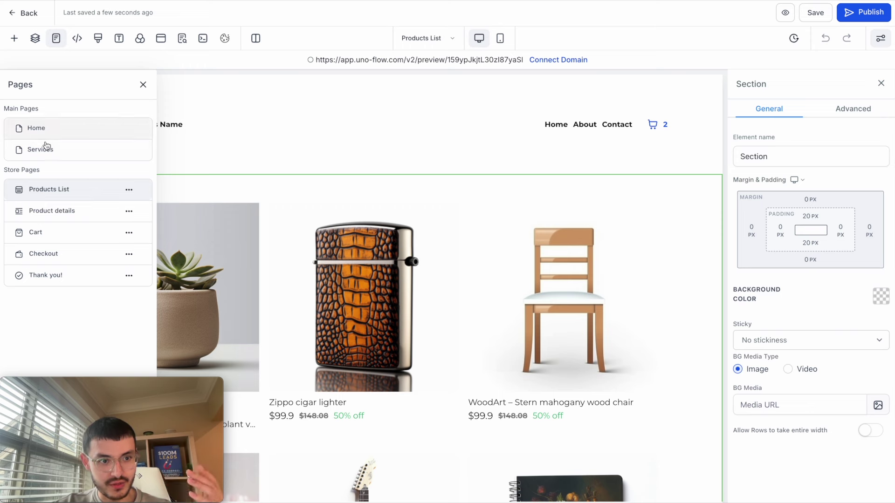
scroll(426, 218, down, 2)
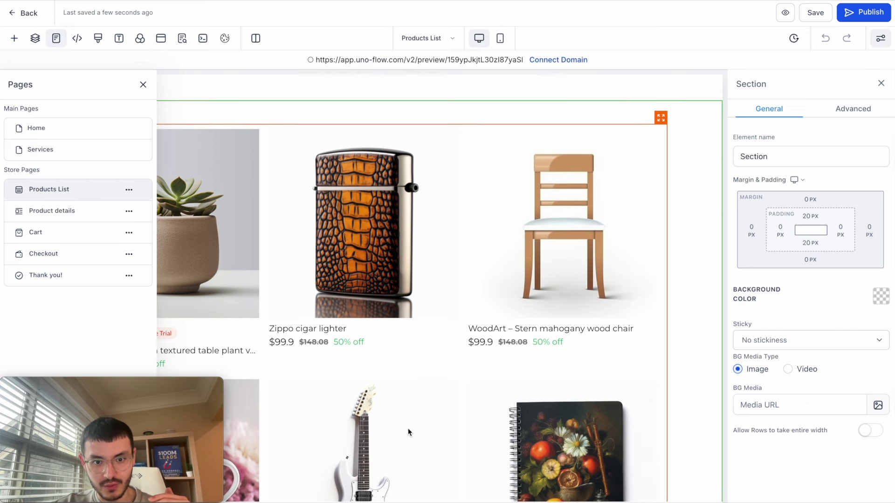
click(39, 213)
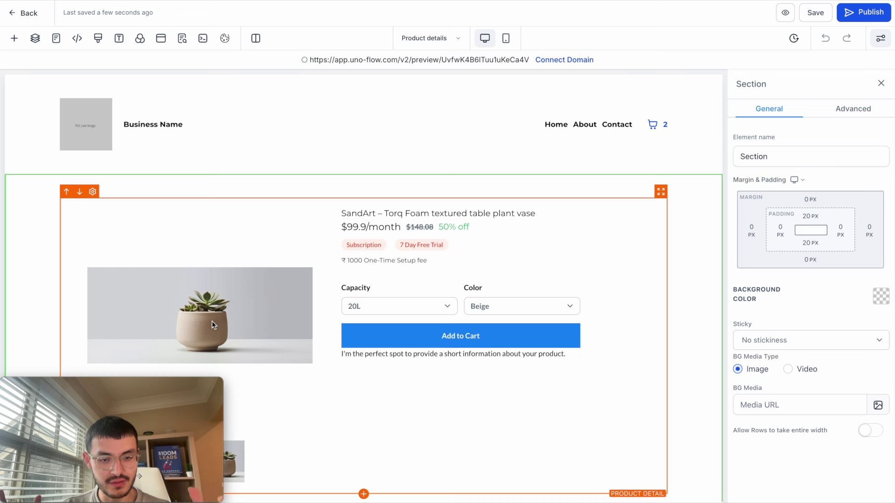
Step: Return to the Home page and open the library of prebuilt sections
click(407, 40)
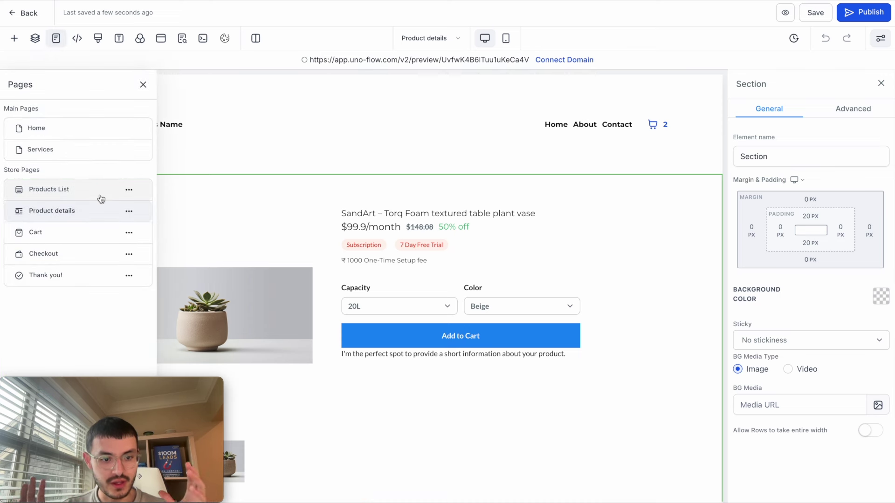
click(55, 128)
click(14, 38)
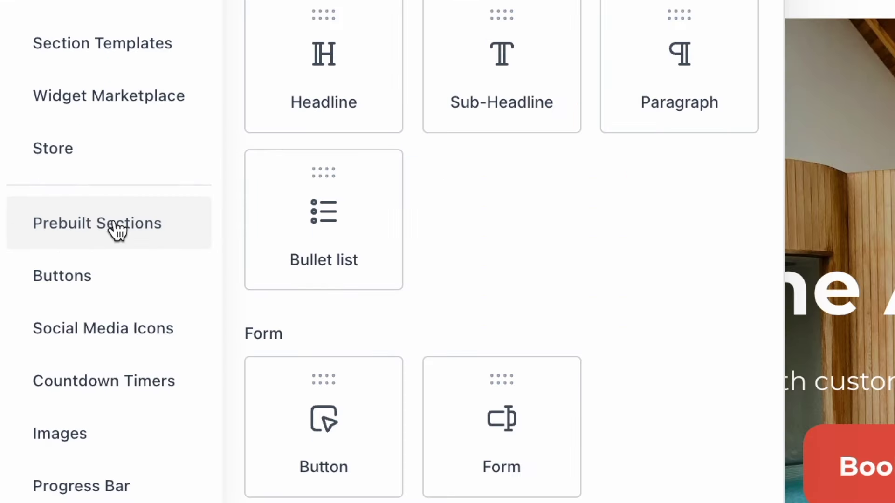
click(103, 225)
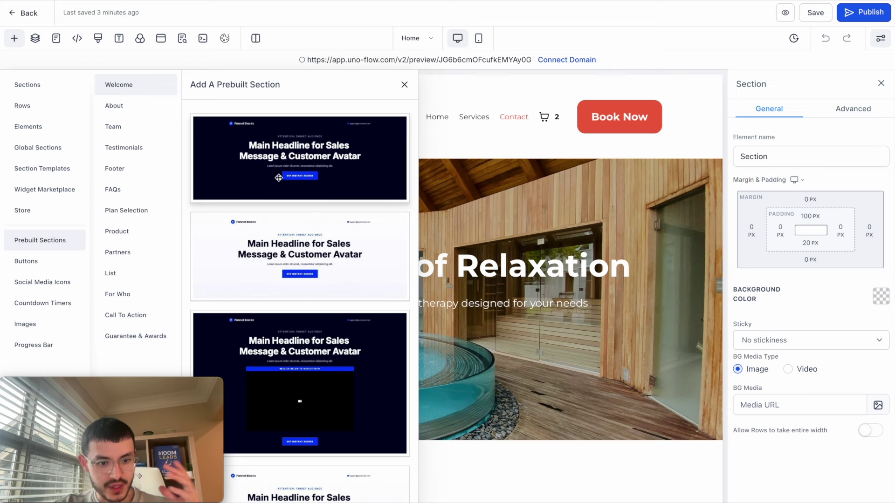
Step: Insert the light three-column Testimonials prebuilt section below the About us section on the Home page
click(136, 150)
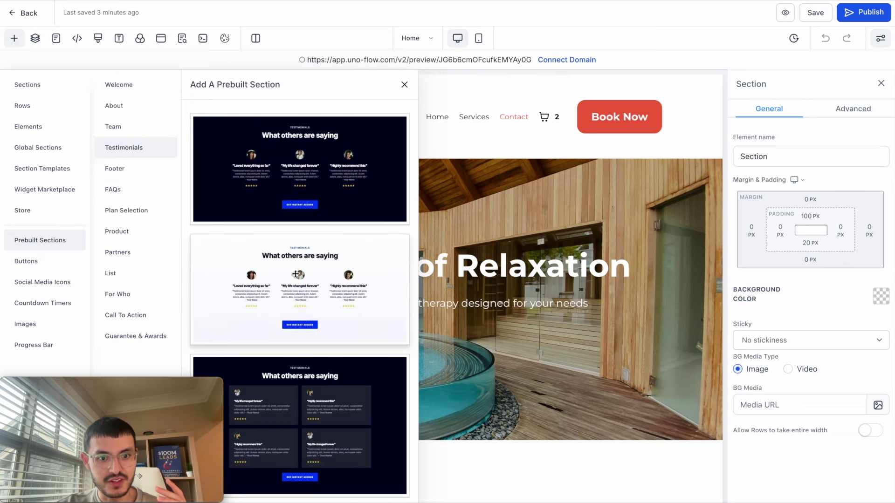
scroll(498, 369, down, 5)
drag(330, 280, 548, 416)
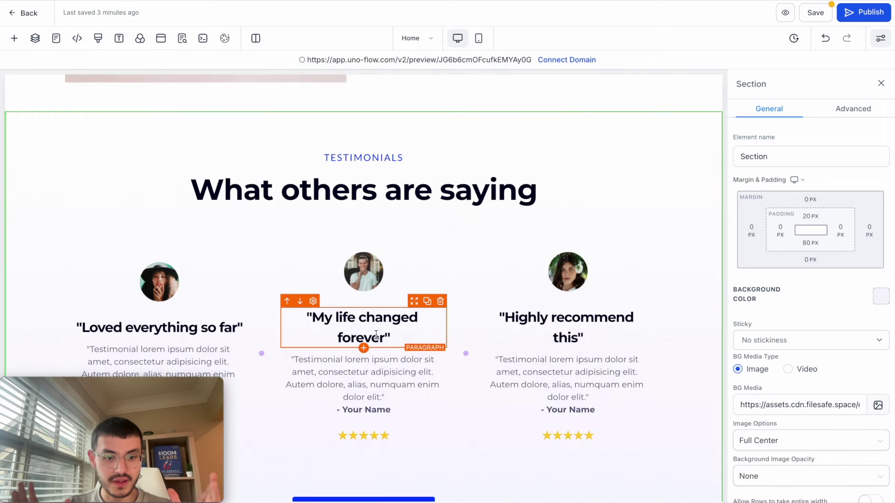
Step: Try a black rounded prebuilt button below the About us section's Book Now button and delete it
click(14, 39)
click(132, 85)
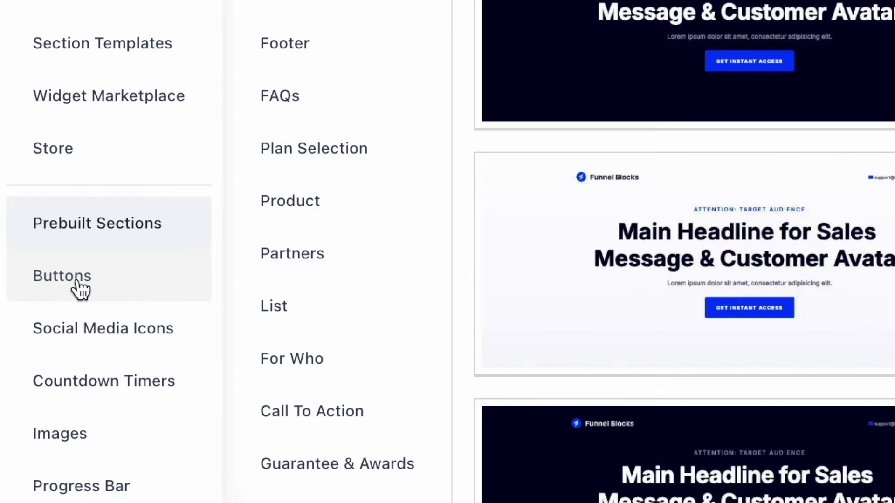
click(31, 267)
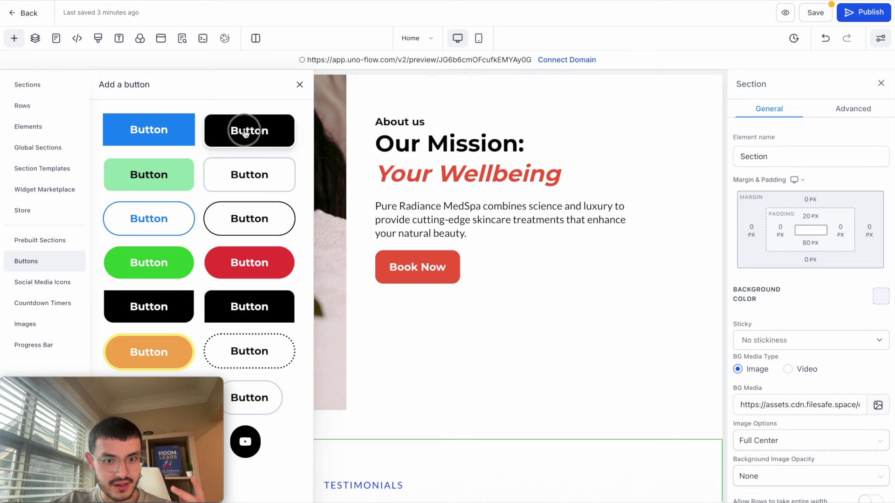
drag(247, 131, 488, 285)
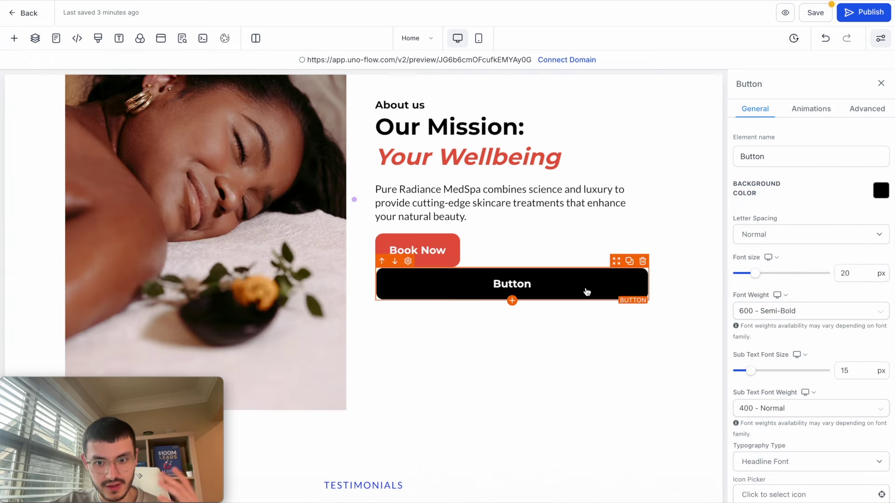
click(643, 261)
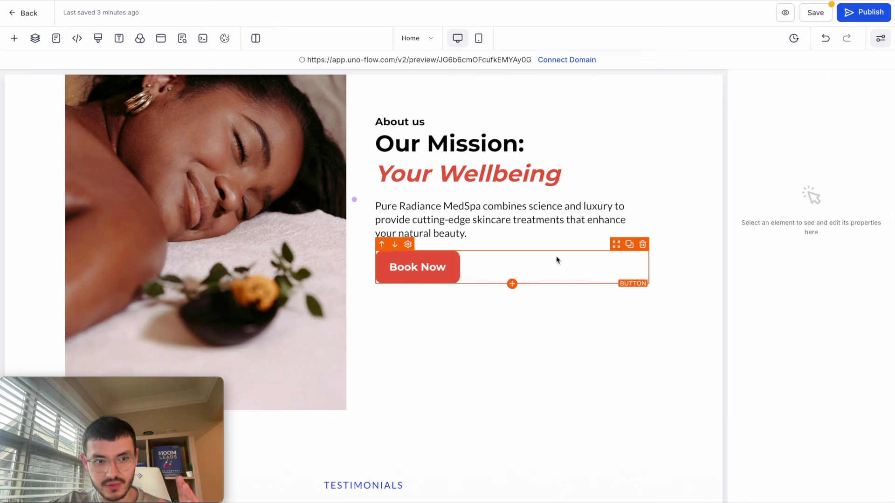
Step: Add the Dark set of social media icons below the About us image and remove the LinkedIn icon
click(14, 38)
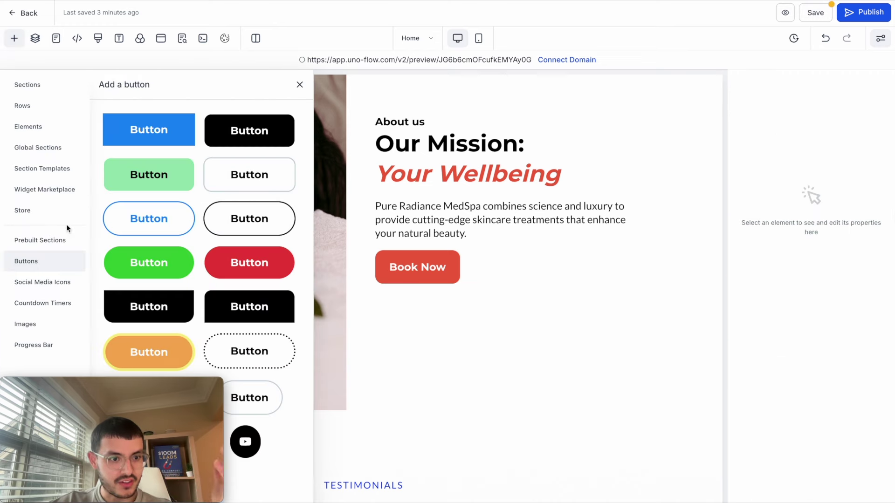
click(55, 287)
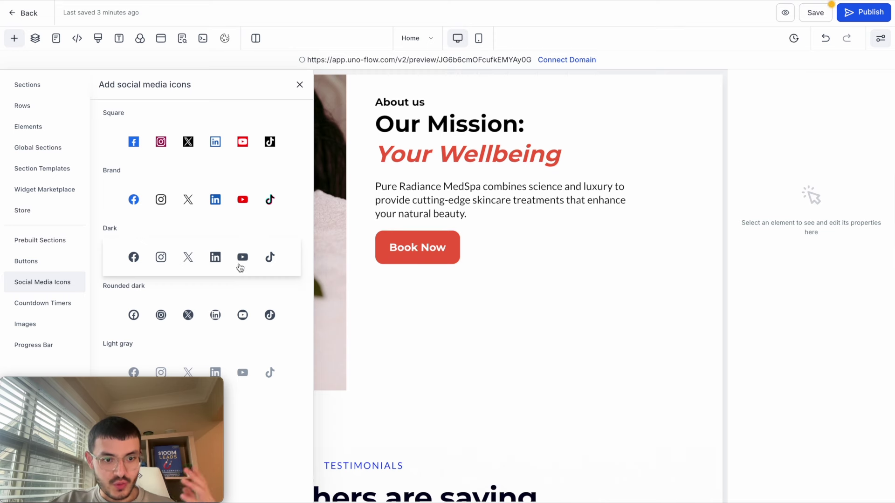
drag(161, 259, 301, 383)
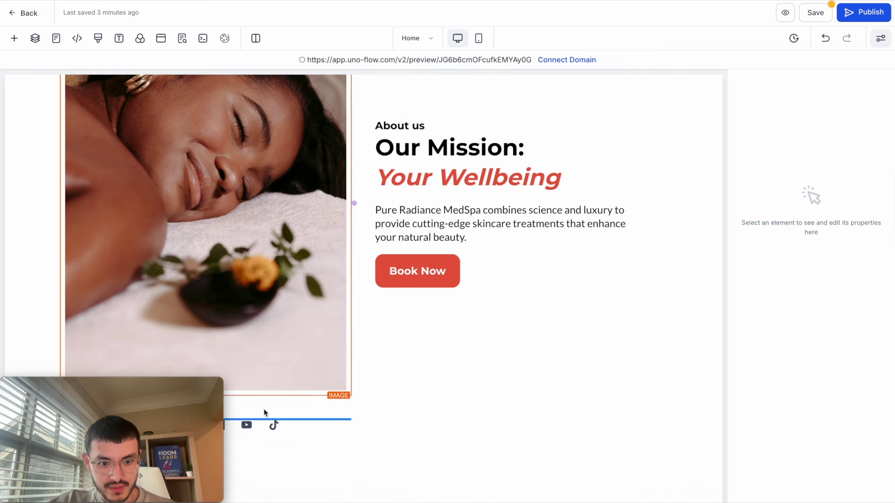
scroll(401, 368, down, 3)
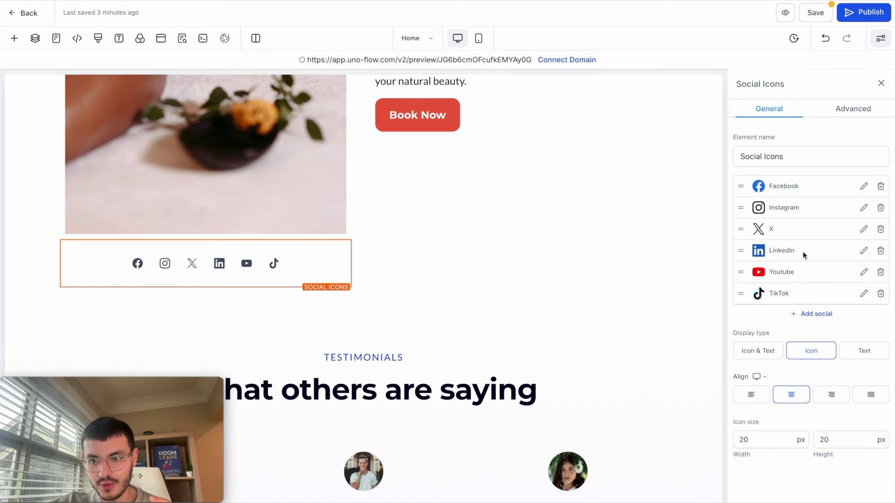
click(880, 251)
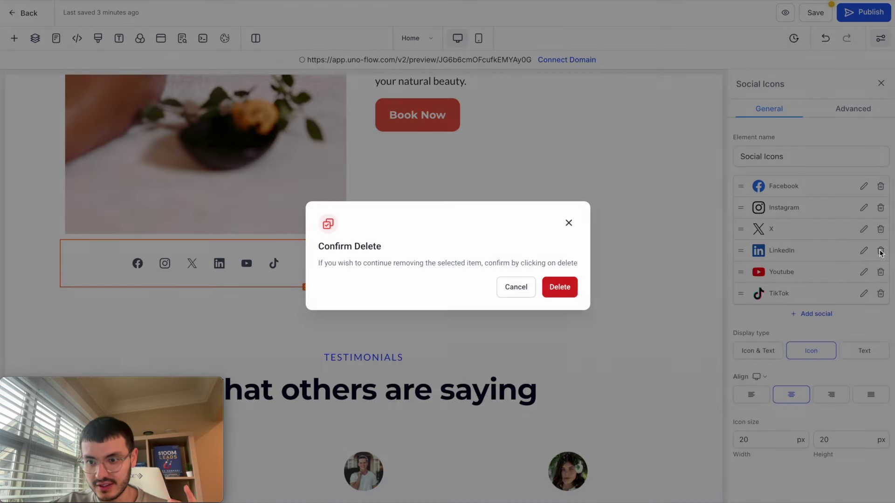
click(560, 286)
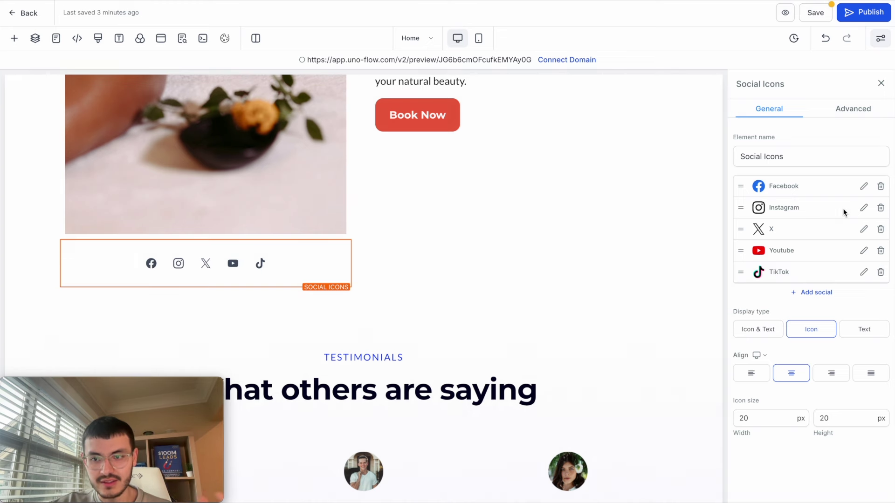
Step: Open the Instagram social icon's link for editing
click(864, 208)
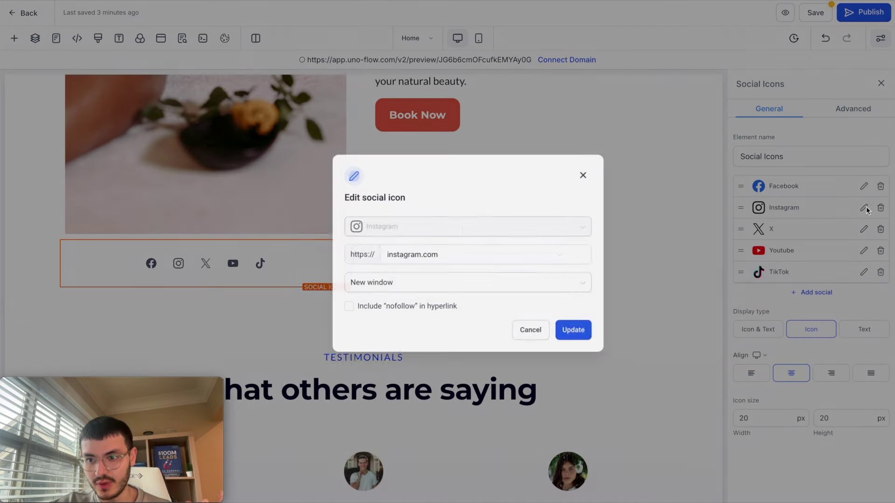
click(430, 260)
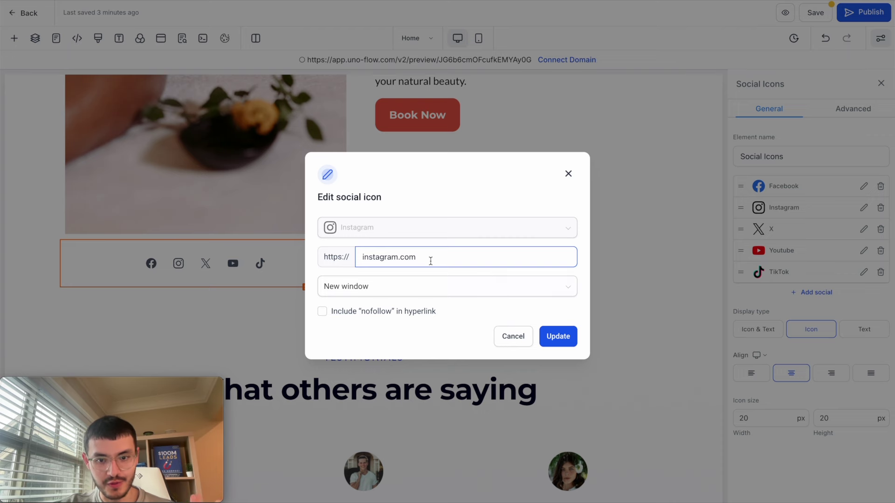
click(431, 261)
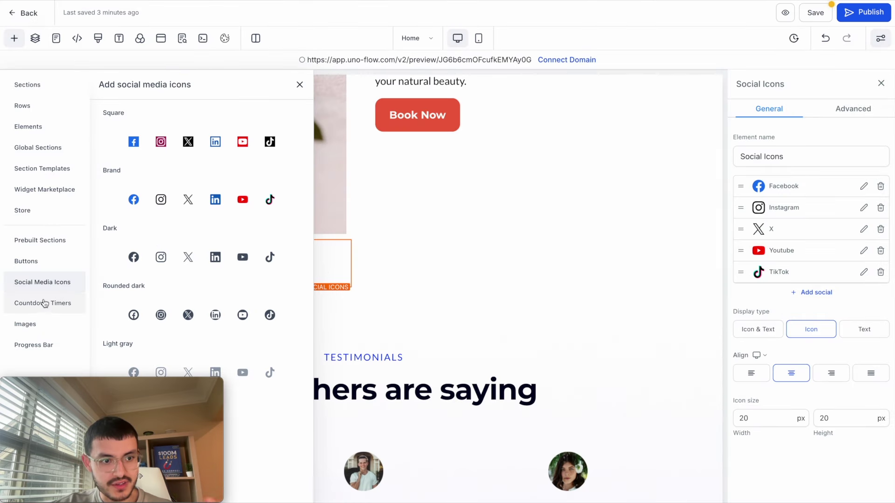
Step: Look through the ready-made countdown timers, images and progress bars, and close the element library
click(43, 303)
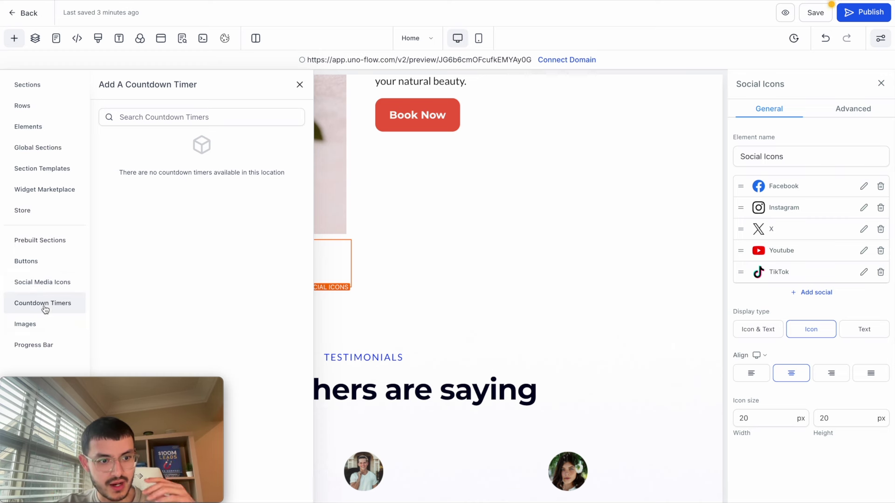
click(40, 324)
click(37, 347)
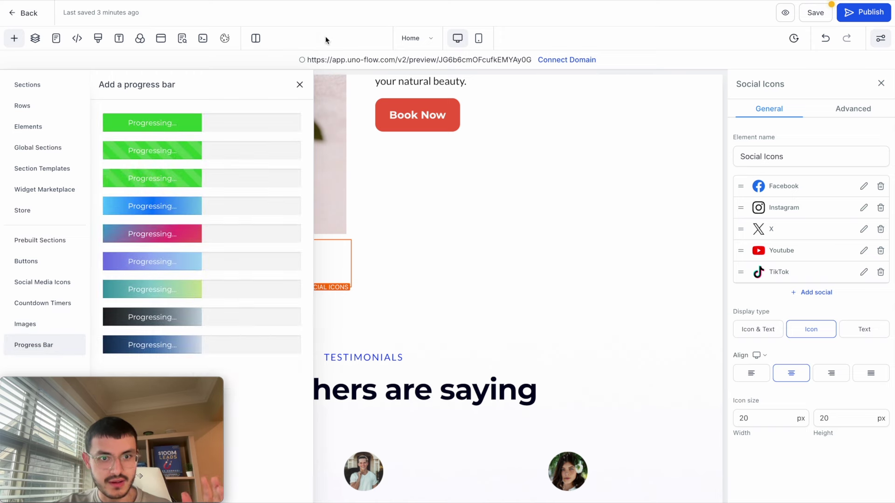
click(301, 84)
Step: Compare the Home page's hero section in mobile and desktop modes, ending in mobile mode
scroll(302, 84, up, 8)
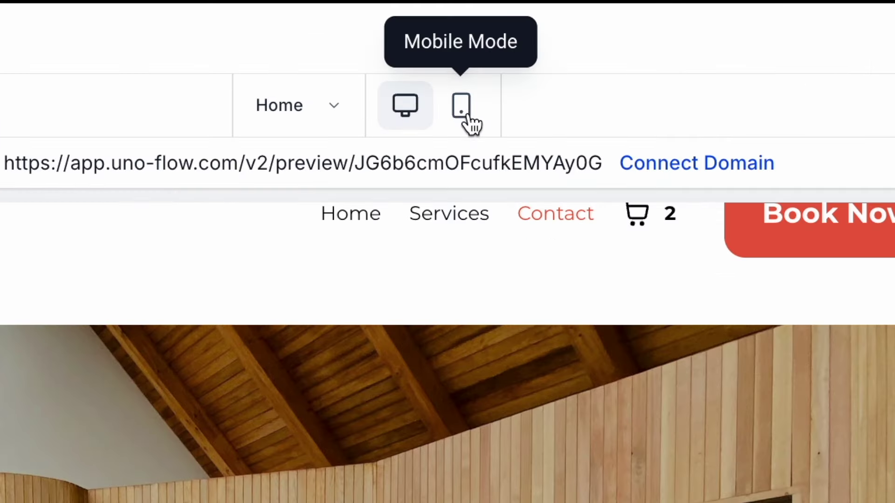
click(461, 106)
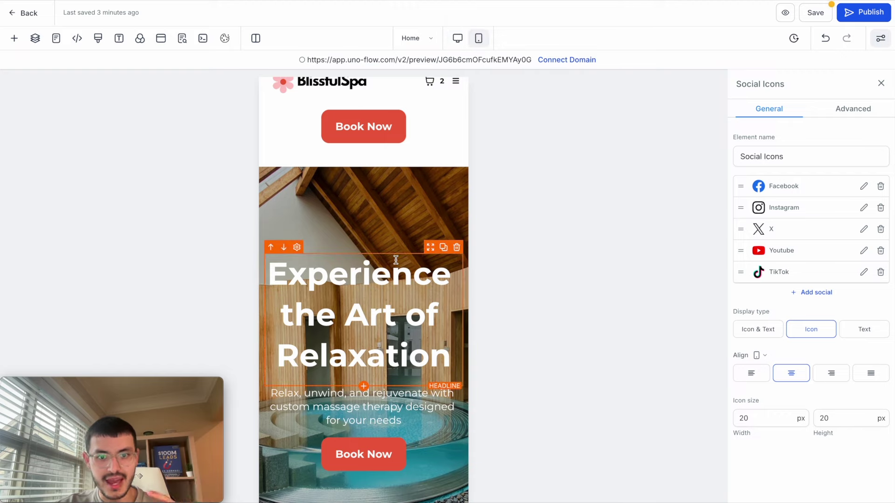
scroll(368, 289, down, 3)
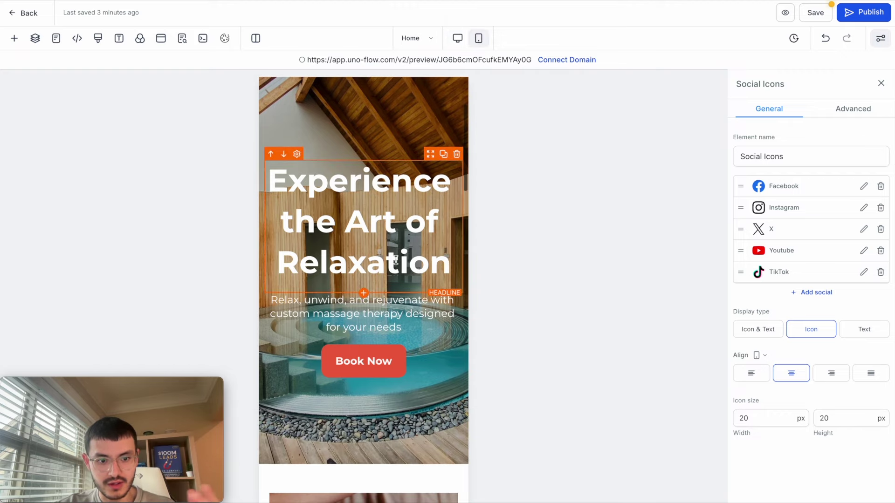
click(457, 39)
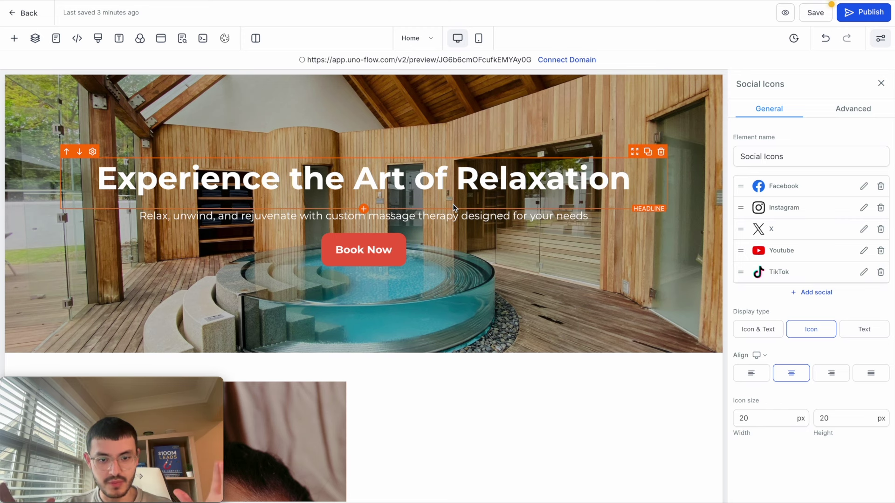
click(479, 38)
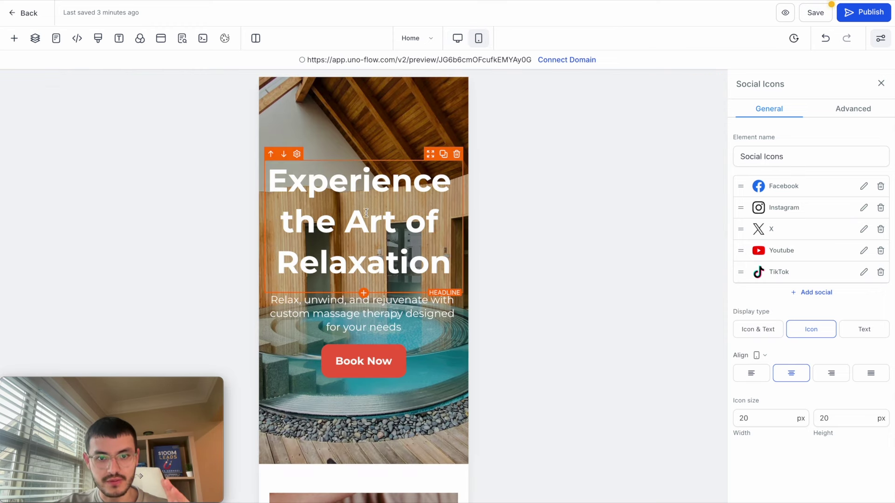
Step: Set the hero headline's mobile font size to 44 px
click(379, 209)
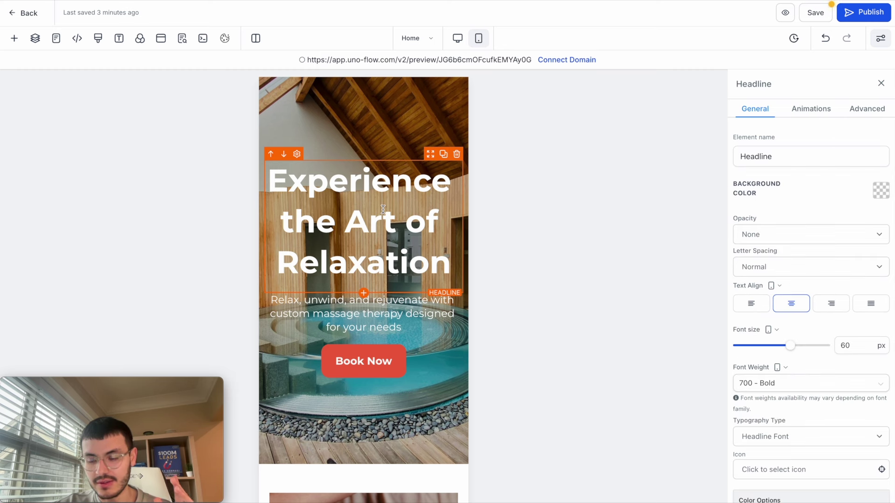
click(772, 332)
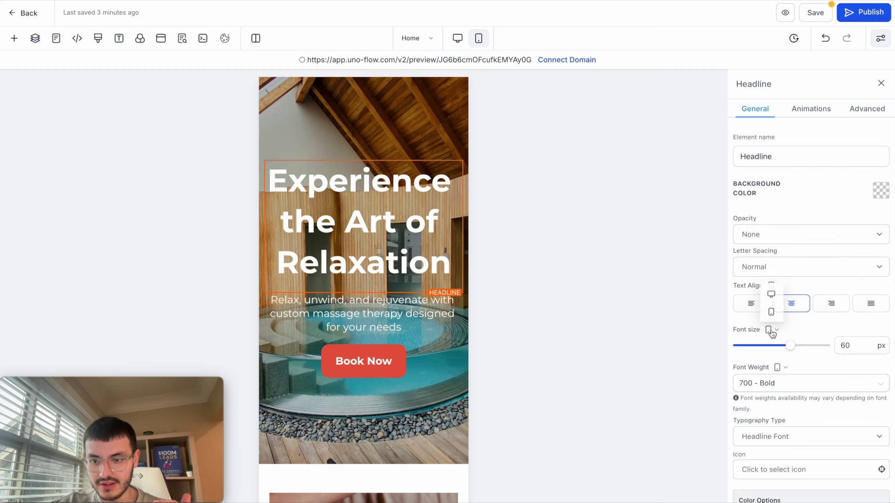
click(771, 294)
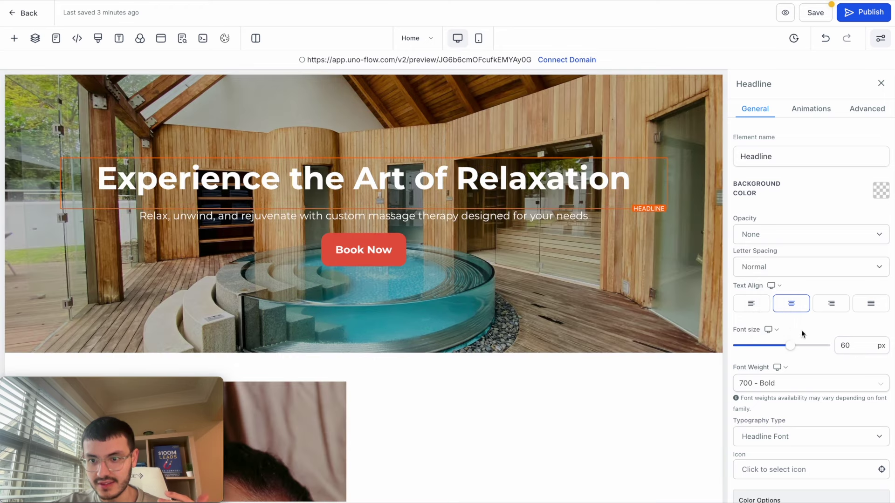
click(769, 330)
click(771, 312)
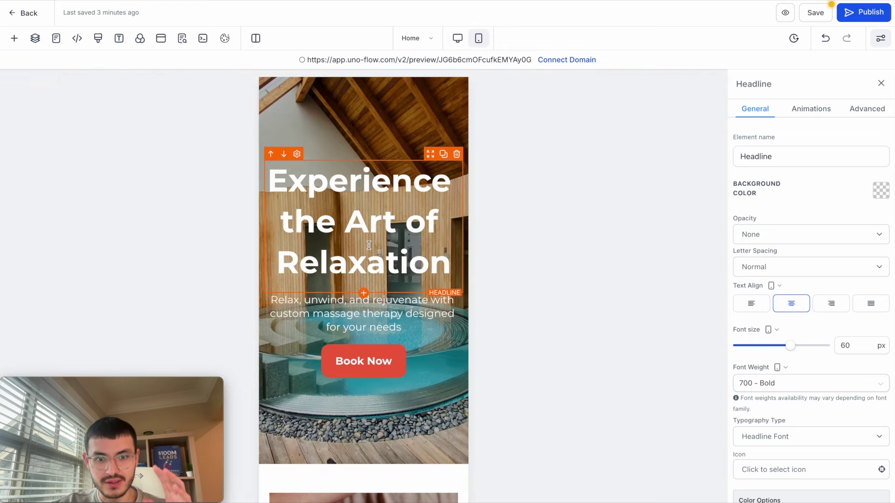
double_click(858, 344)
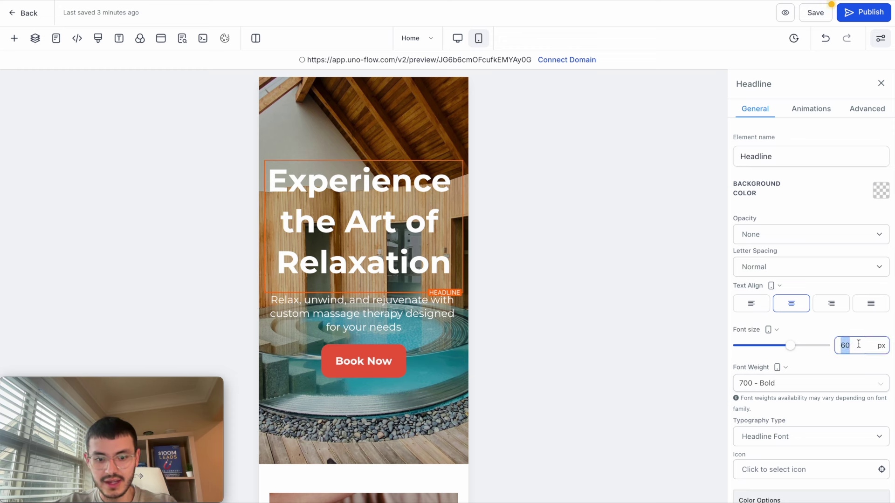
text(44)
click(668, 351)
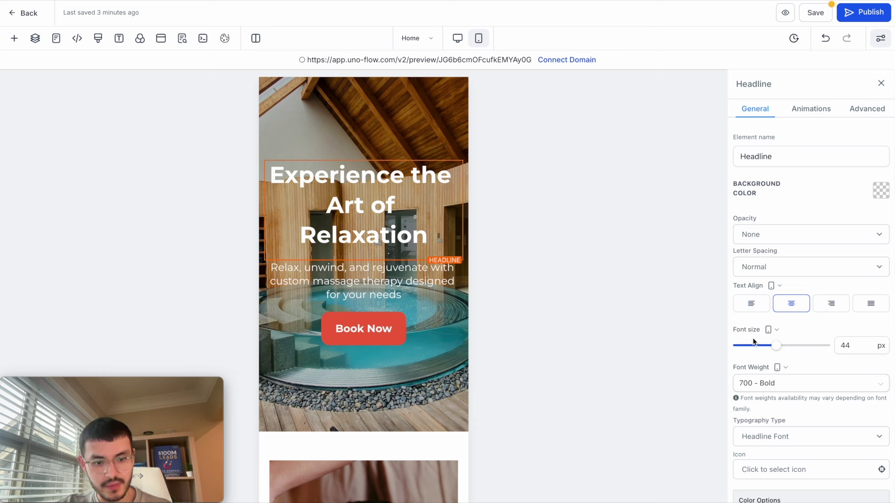
Step: Left-align the hero's headline, sub headline and Book Now button for mobile, and compare against the desktop layout
click(751, 303)
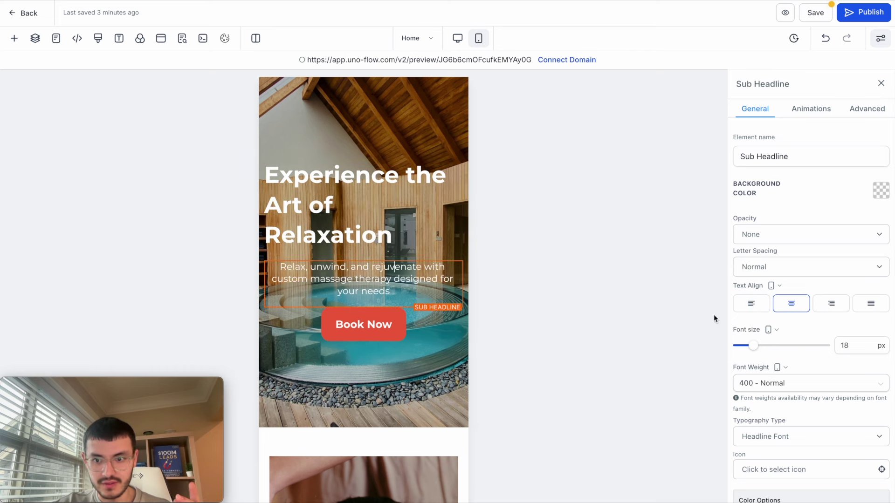
click(752, 303)
click(420, 320)
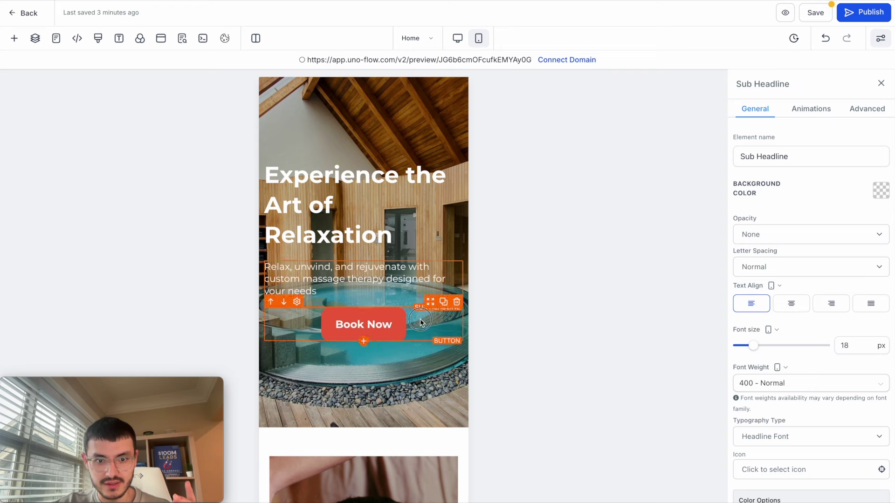
click(457, 39)
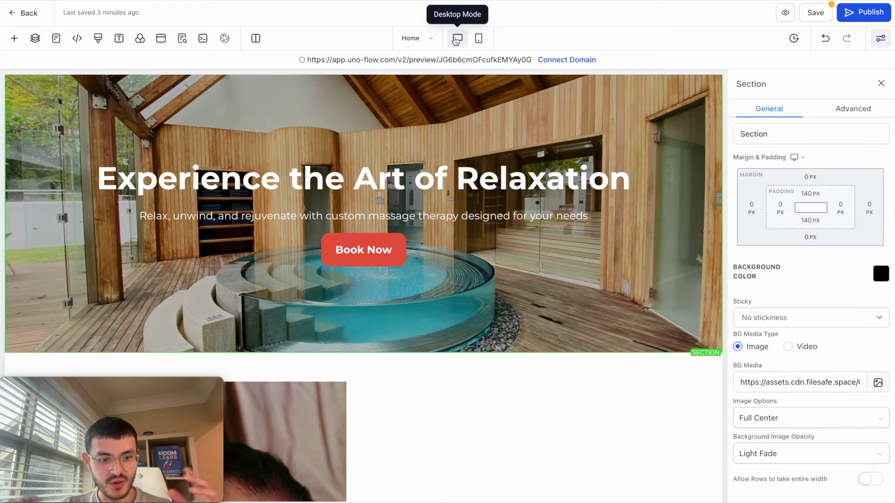
click(478, 38)
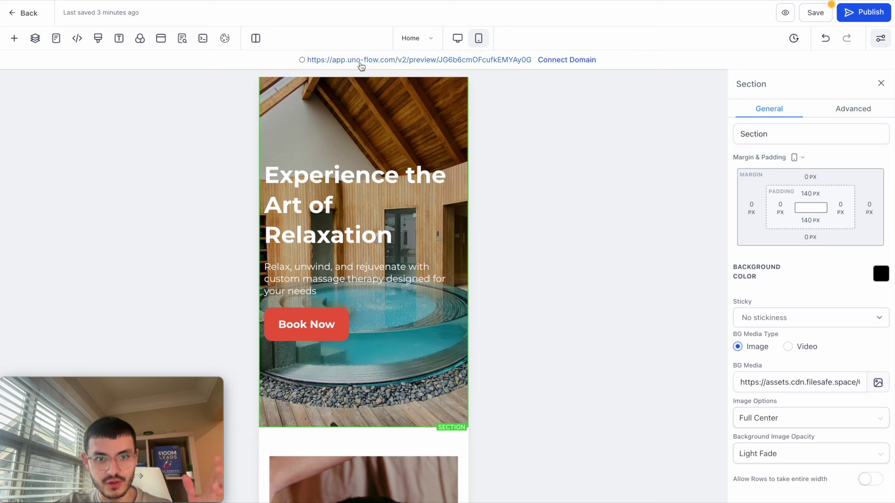
Step: Save the Home page, open its preview and inspect it with the browser's developer tools
click(810, 17)
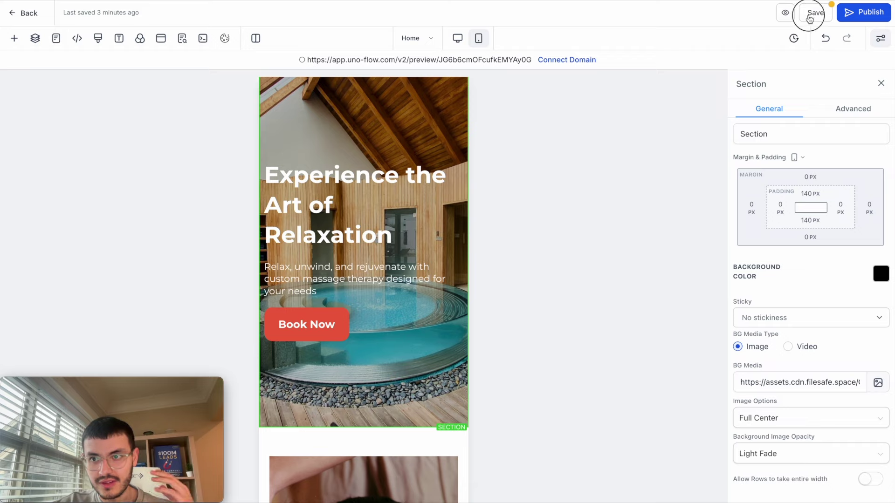
click(785, 14)
right_click(565, 269)
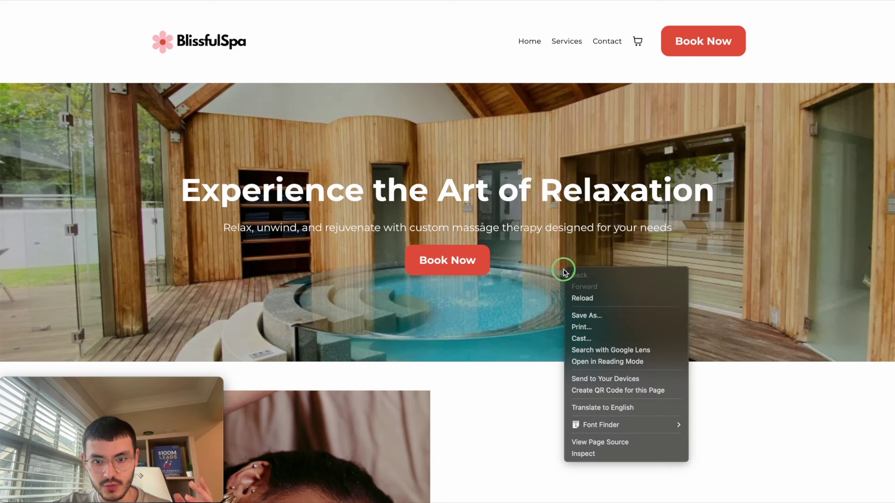
click(575, 453)
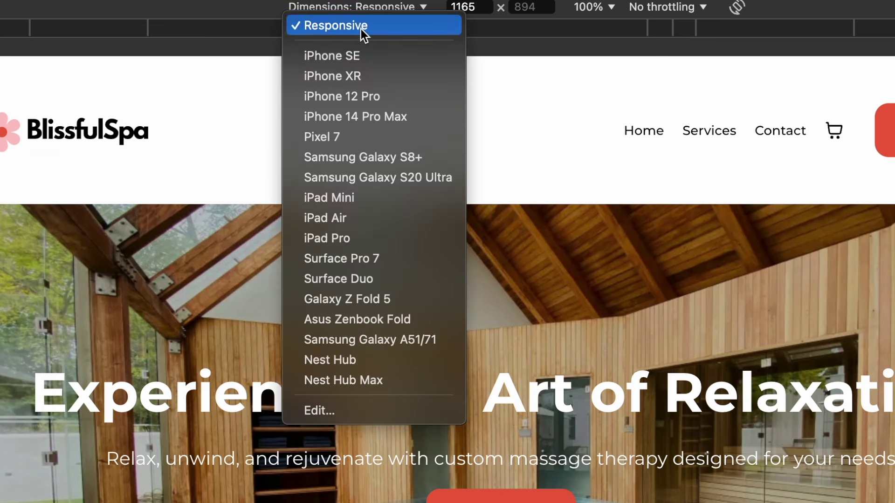
Step: Emulate an iPhone 14 Pro Max in the preview and examine the Home page's header and hero section
click(360, 10)
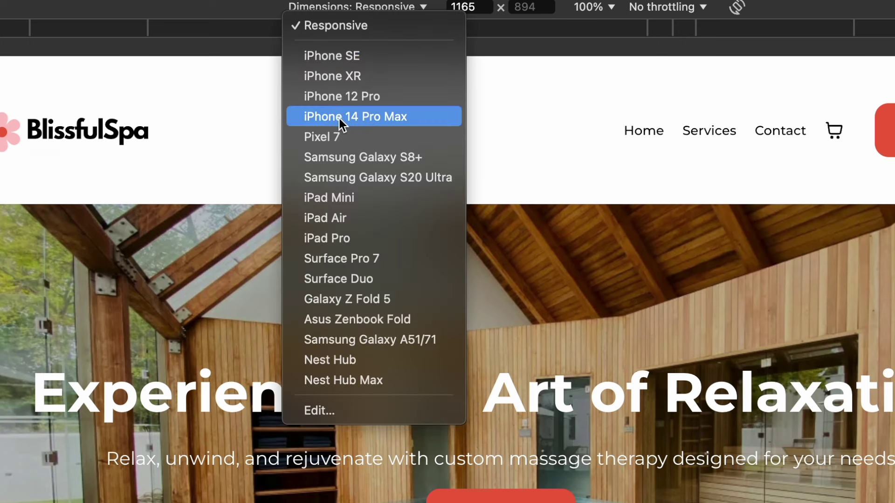
click(356, 121)
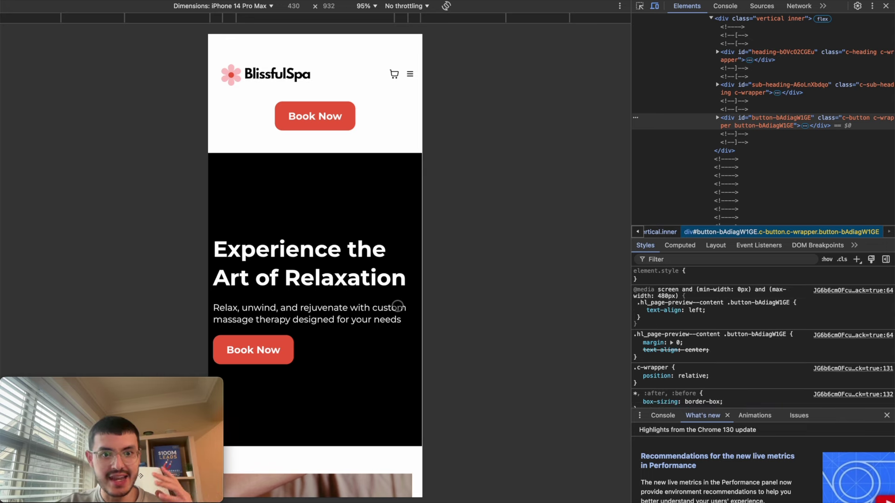
scroll(397, 306, down, 5)
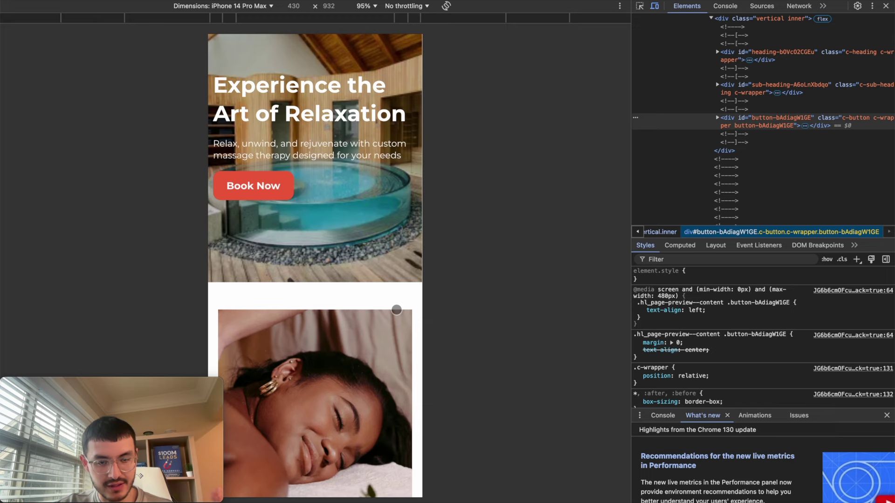
scroll(391, 306, up, 5)
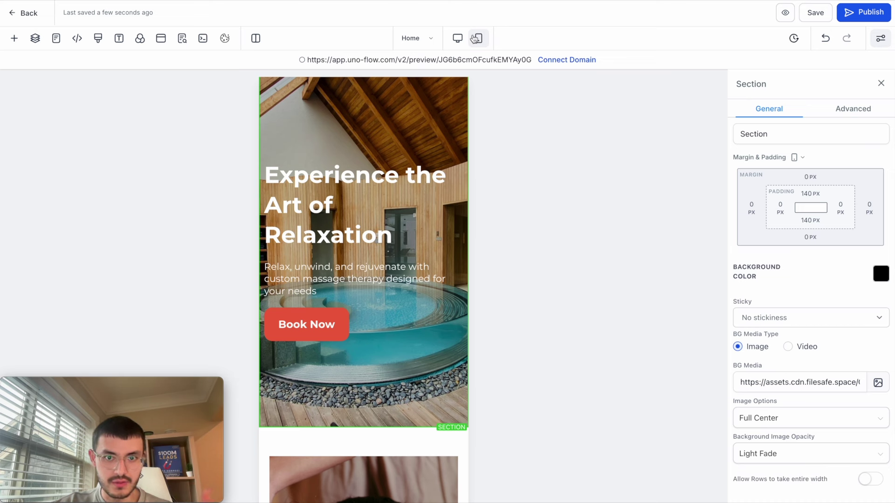
Step: Set the Home page's nav bar section to stick to top on scroll
click(475, 39)
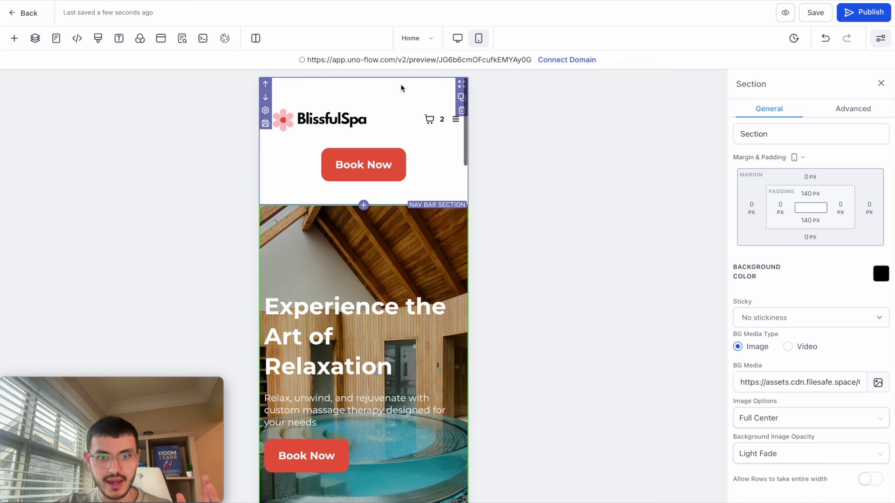
click(436, 201)
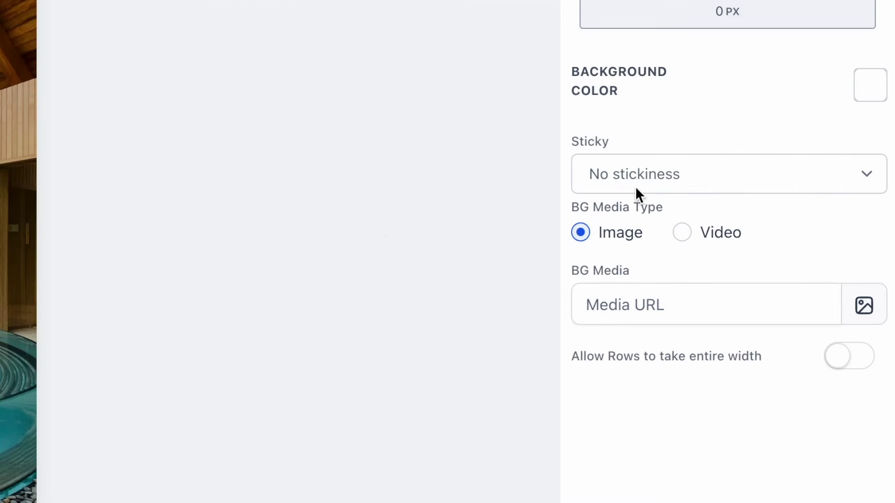
click(644, 176)
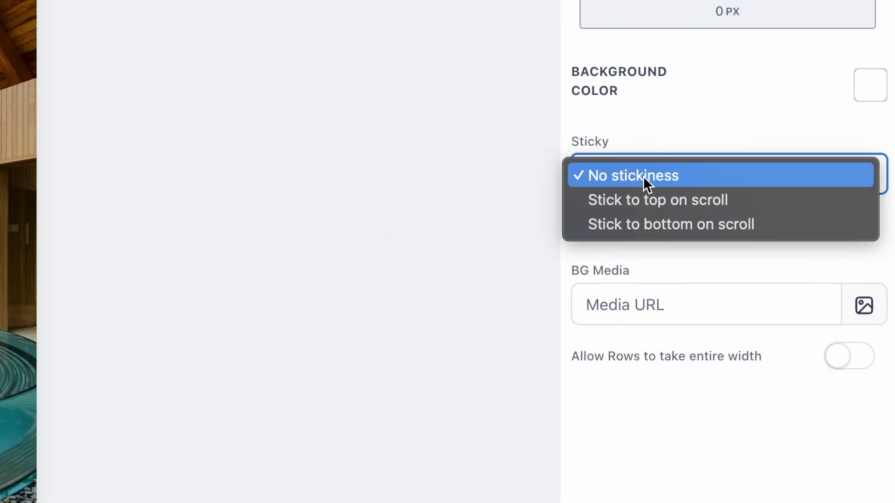
click(614, 204)
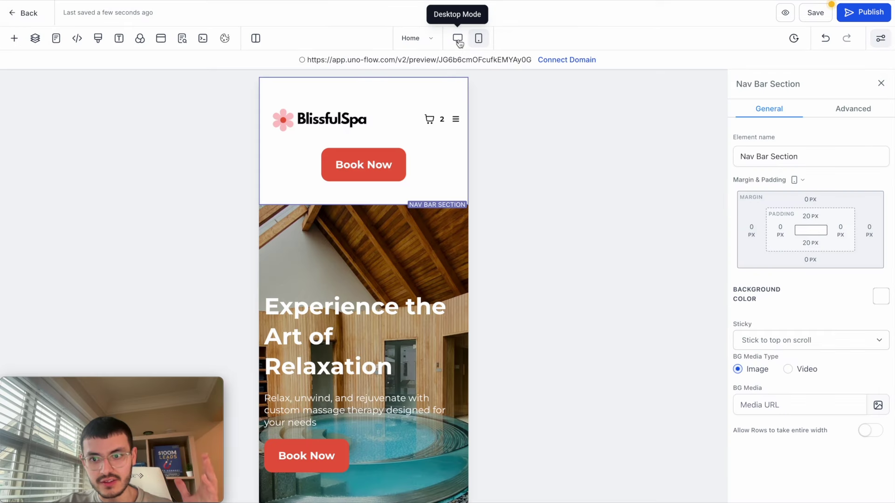
Step: Switch to desktop mode, preview the Home page, check the nav bar while scrolling, and close the preview
click(458, 39)
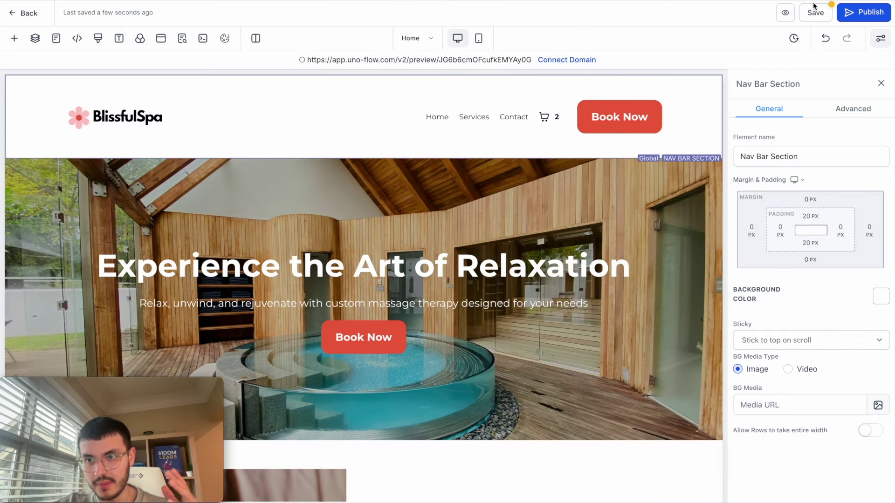
click(784, 13)
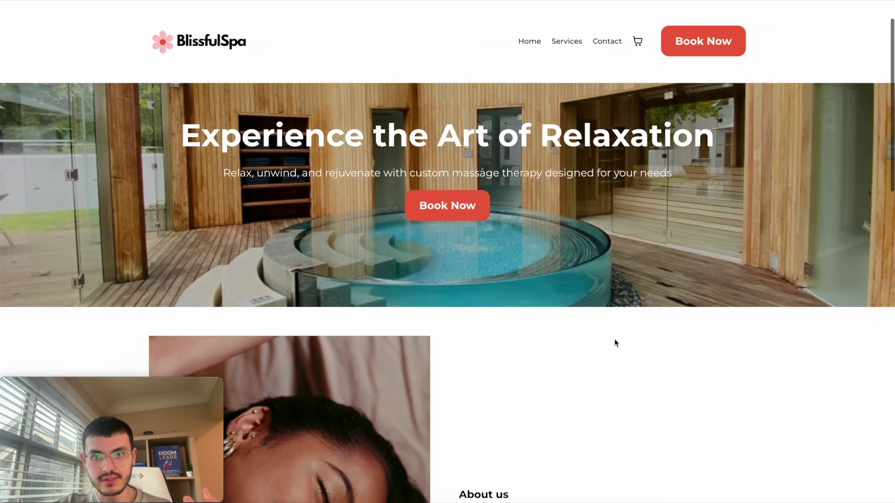
scroll(615, 343, down, 2)
scroll(637, 278, up, 2)
scroll(637, 279, down, 2)
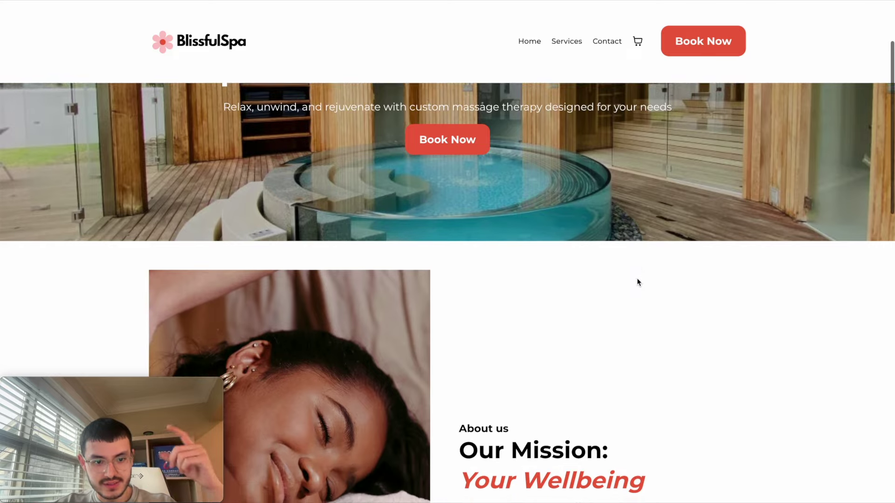
scroll(637, 279, down, 2)
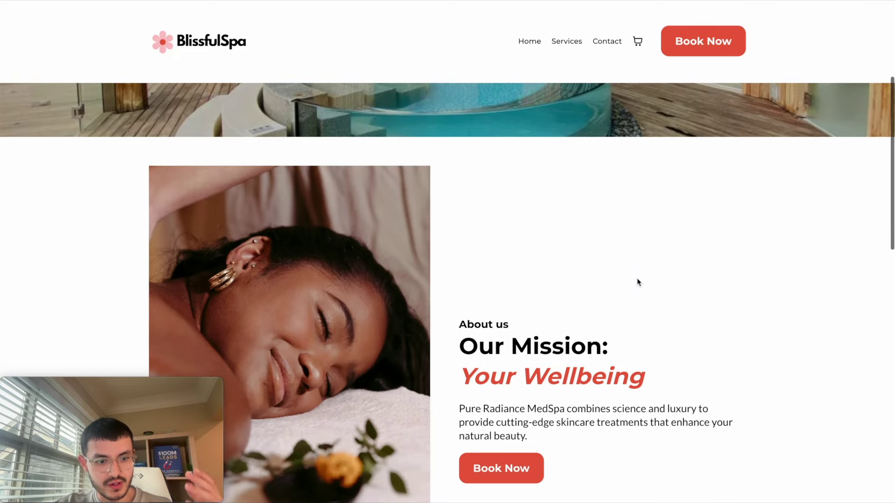
key(ctrl+w)
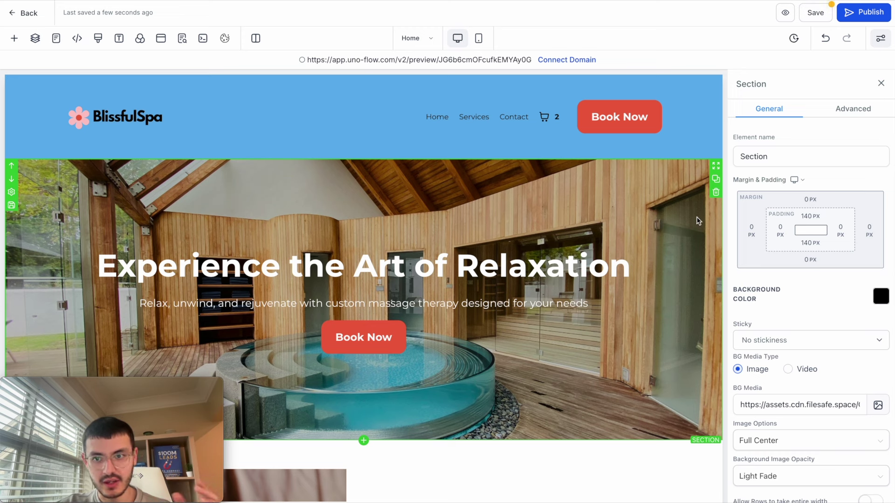
Step: Undo the nav bar's blue background
click(826, 40)
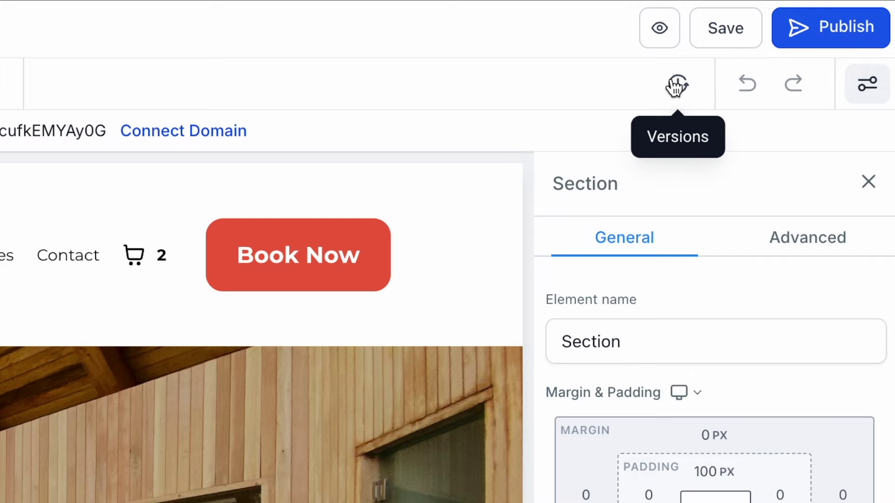
Step: View version #4 in the page's version history and return to the editor without restoring it
click(678, 84)
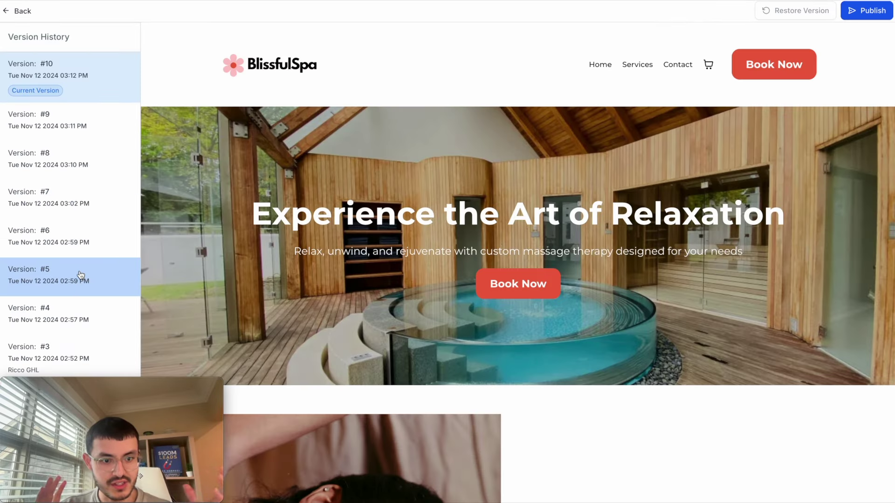
click(88, 308)
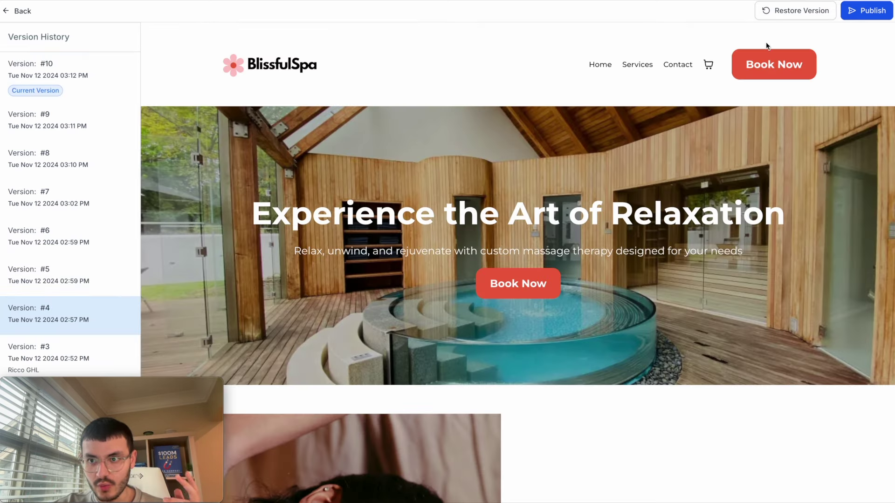
click(103, 313)
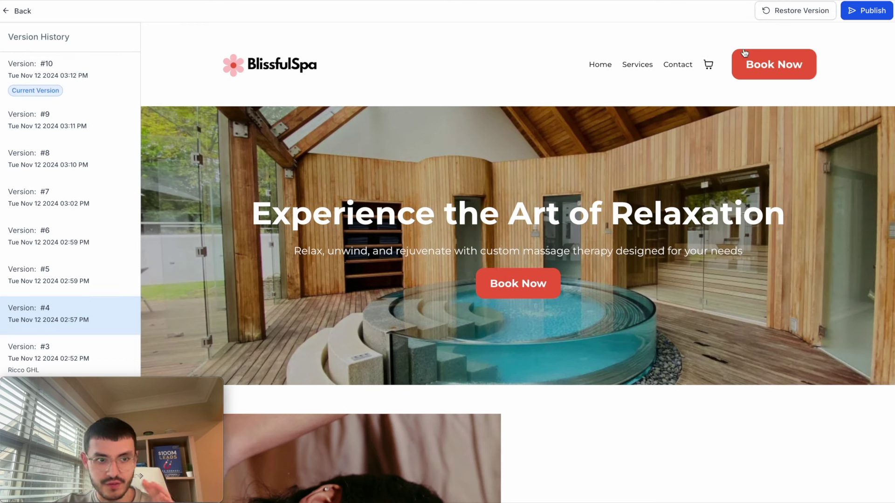
click(23, 11)
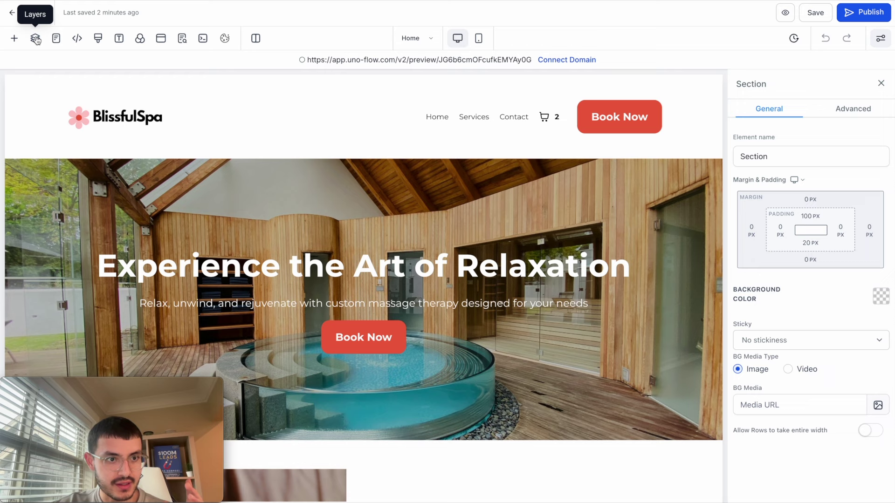
Step: Expand the hero section's row and column in the layers and clone its Book Now button
click(36, 39)
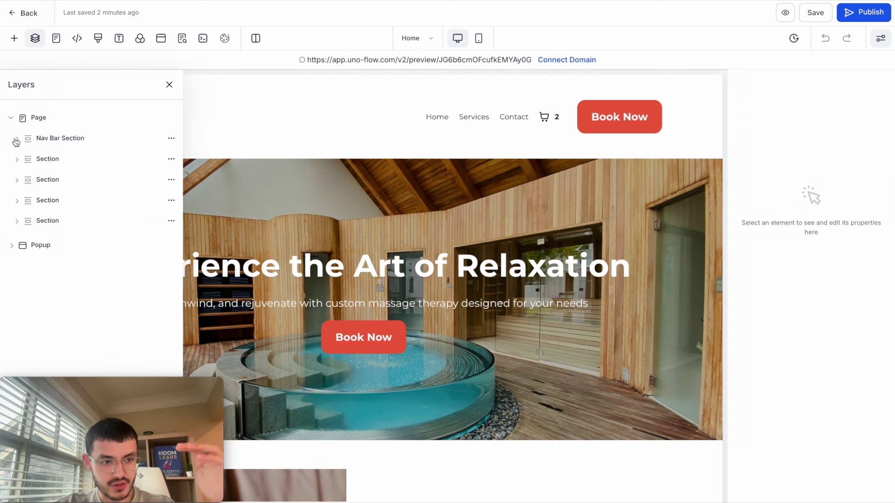
click(17, 159)
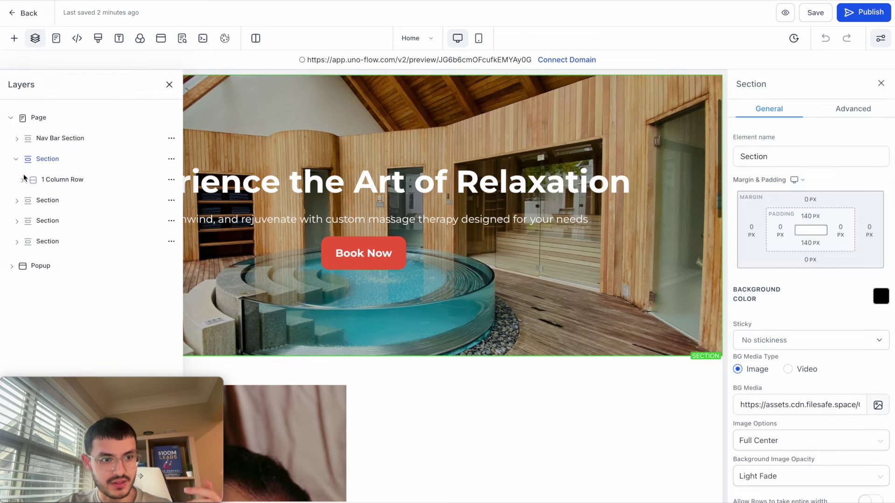
click(22, 179)
click(27, 200)
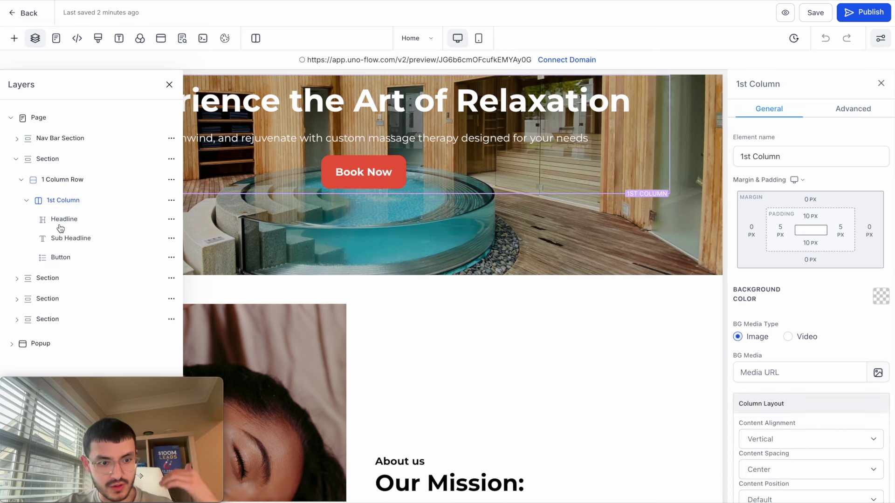
click(62, 259)
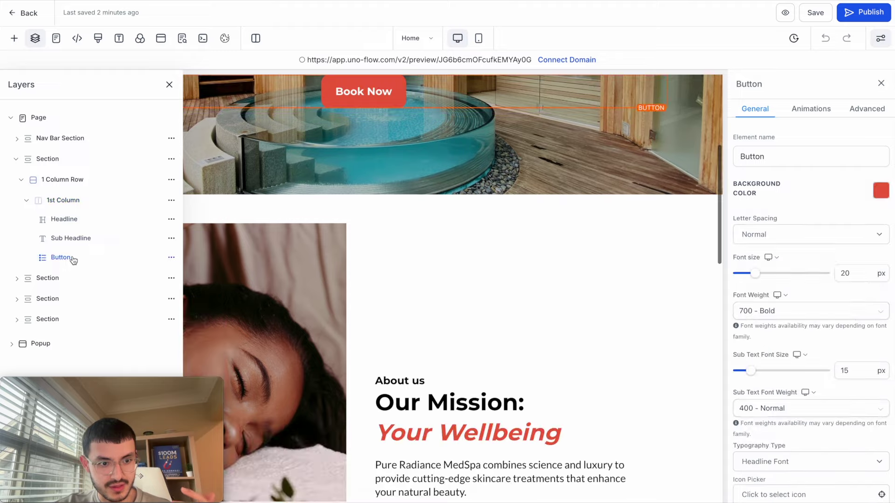
click(171, 257)
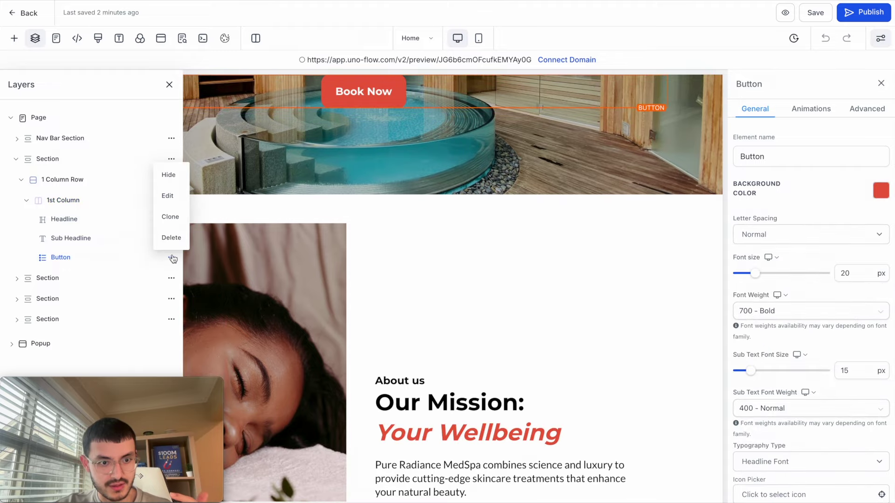
click(174, 216)
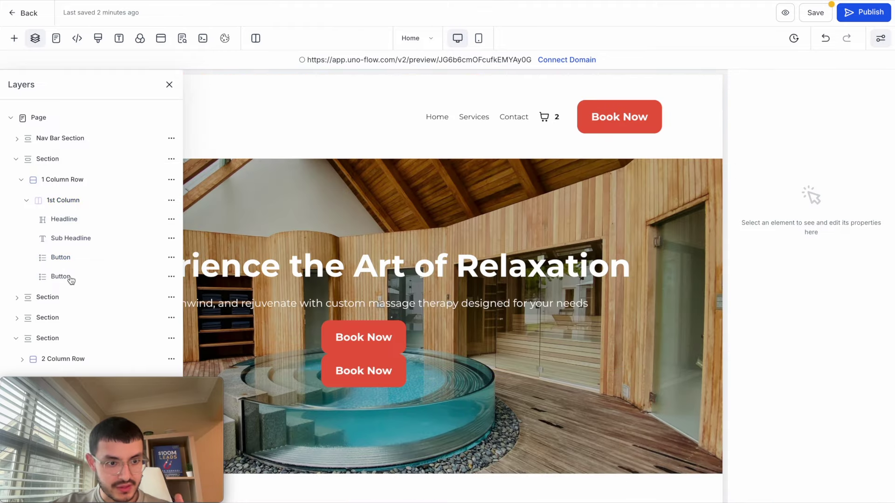
Step: Reorder a hero Book Now button above the headline in the layers, delete the extra button and close the layers
drag(71, 280, 69, 222)
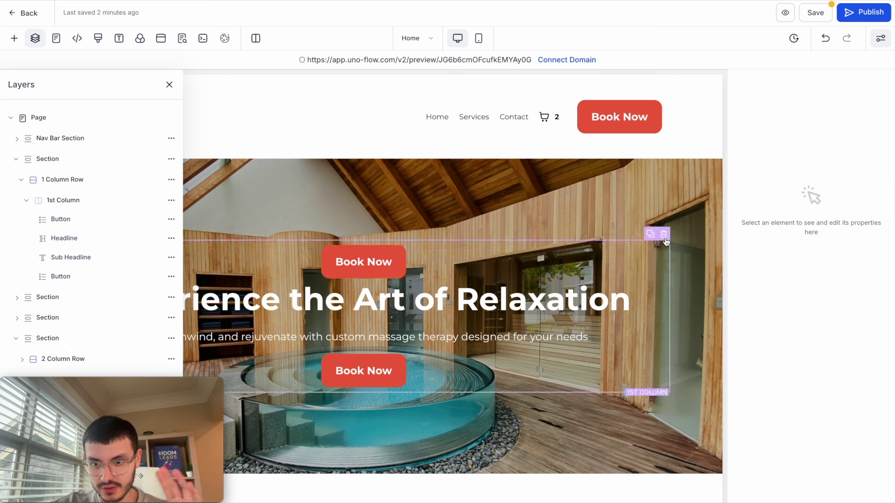
click(664, 234)
click(34, 38)
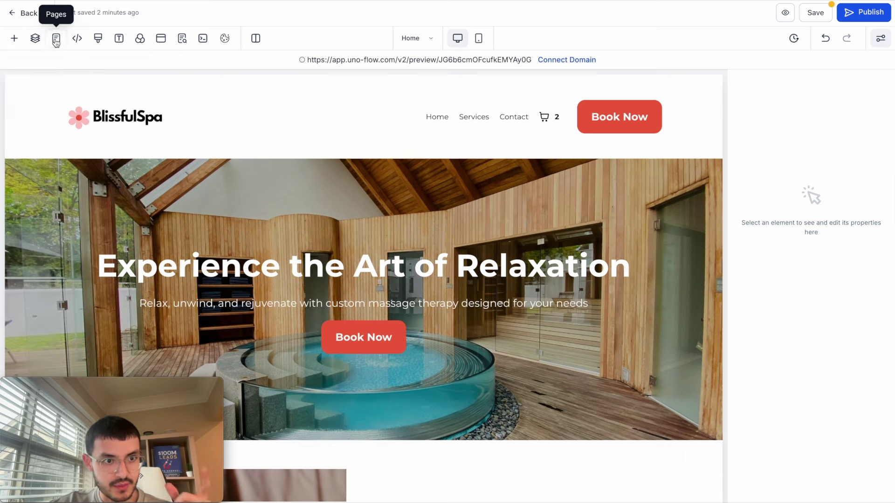
Step: Look over the list of main and store pages and the header tracking code editor, cancelling without adding code
click(56, 40)
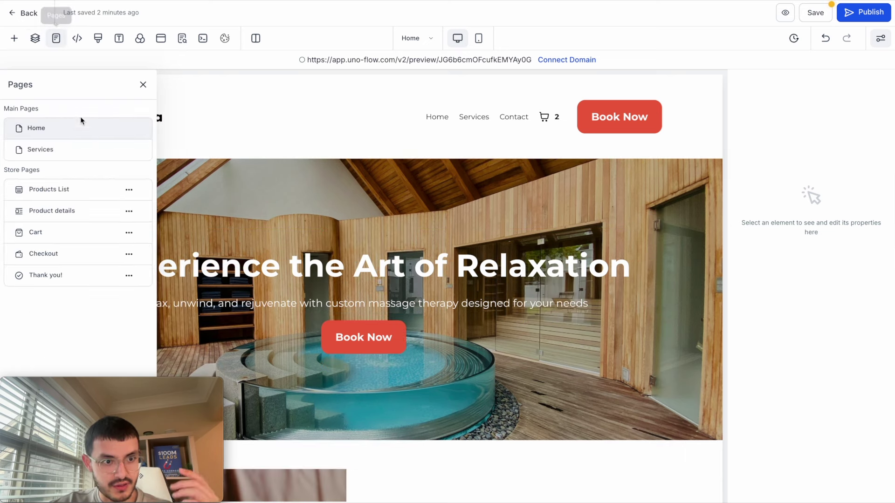
click(144, 85)
click(55, 38)
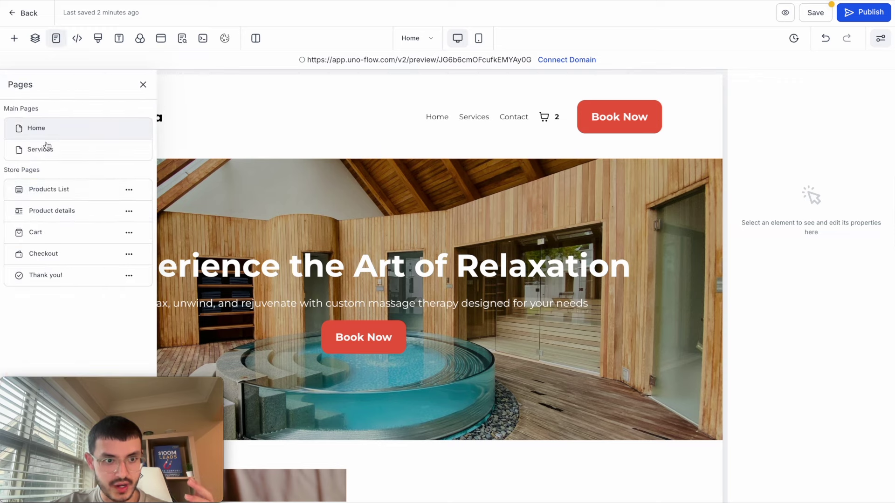
click(77, 38)
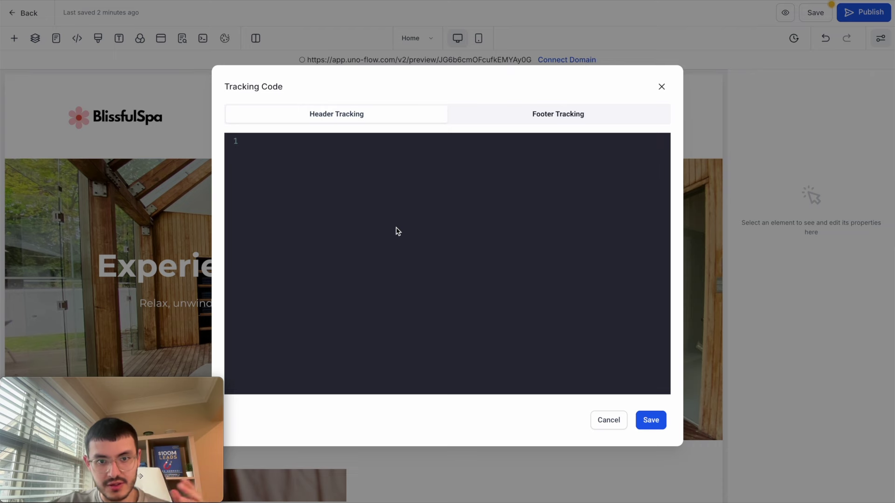
click(613, 423)
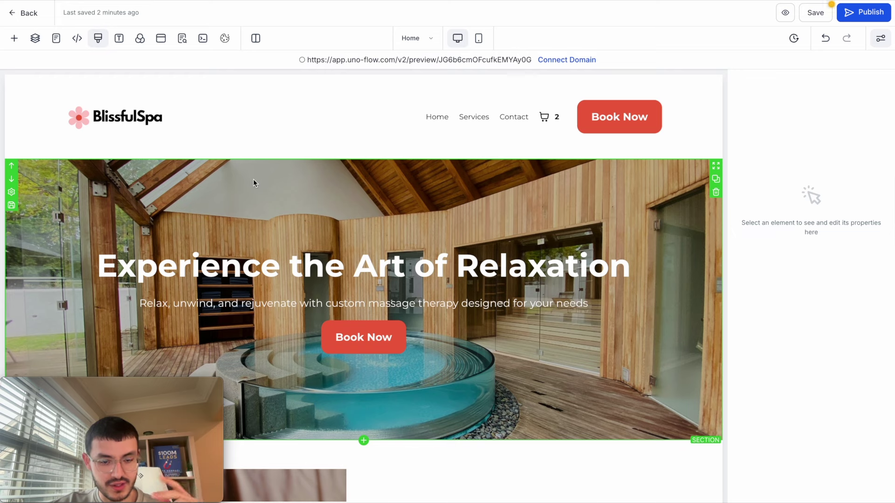
Step: Try Custom Font as the hero headline's typography type, and switch it back to Headline Font
scroll(304, 301, down, 1)
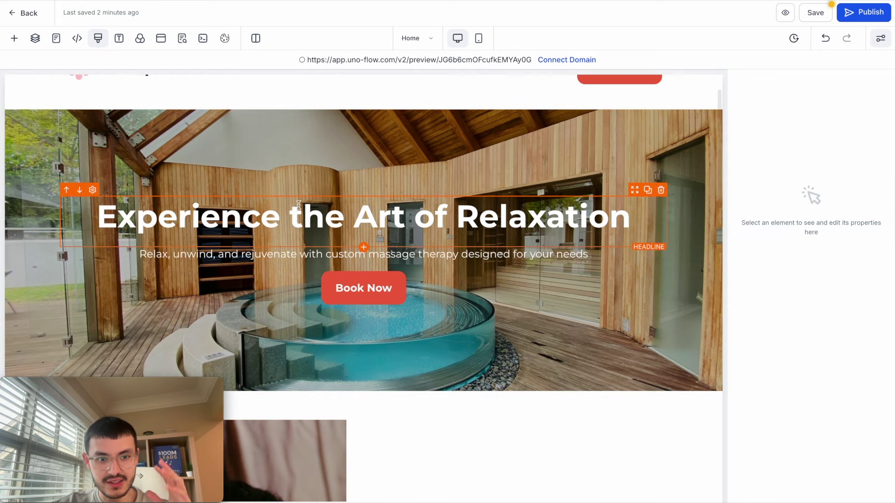
click(282, 215)
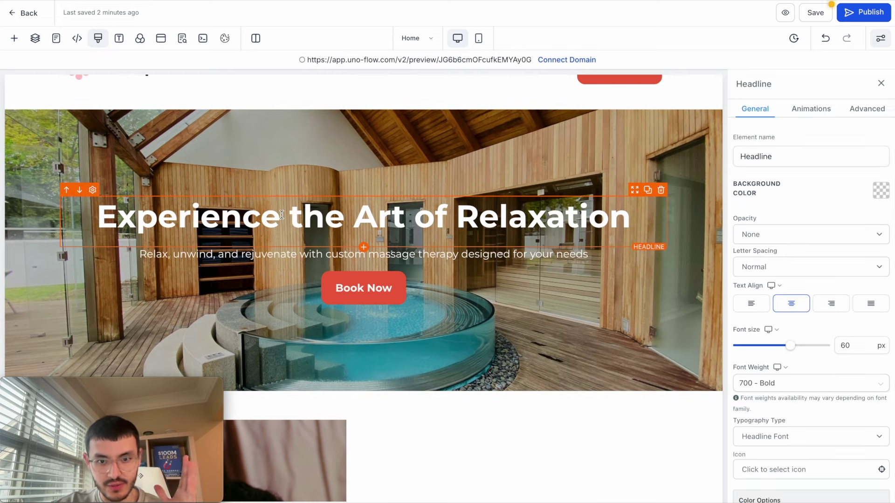
scroll(793, 352, down, 2)
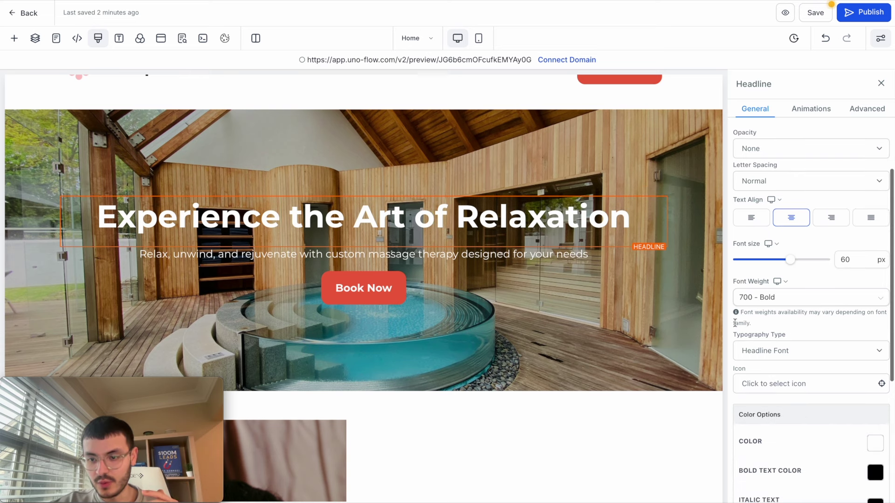
click(778, 352)
click(789, 371)
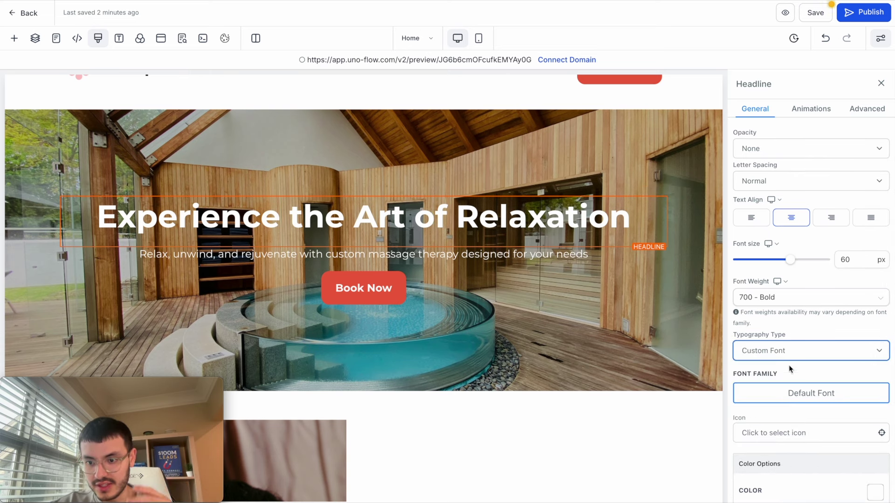
click(789, 351)
click(788, 327)
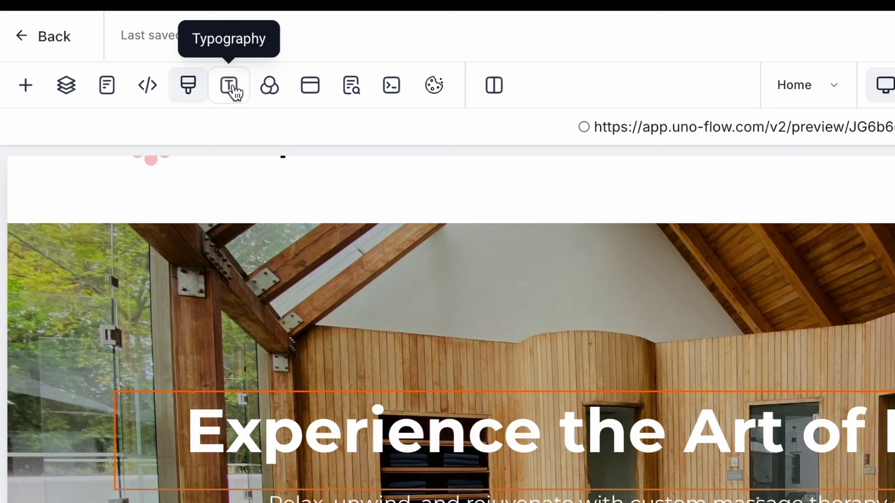
Step: Set the site's headline font to Roboto in the typography settings and check the new font on the page
click(234, 88)
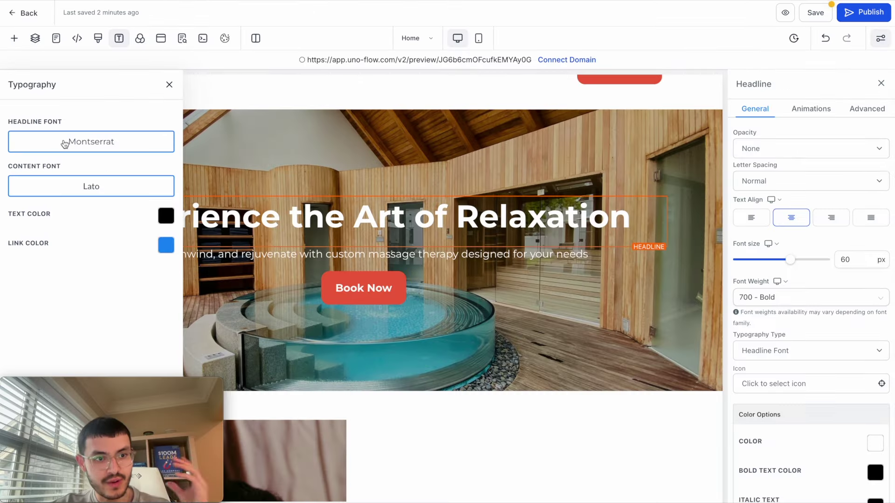
click(86, 145)
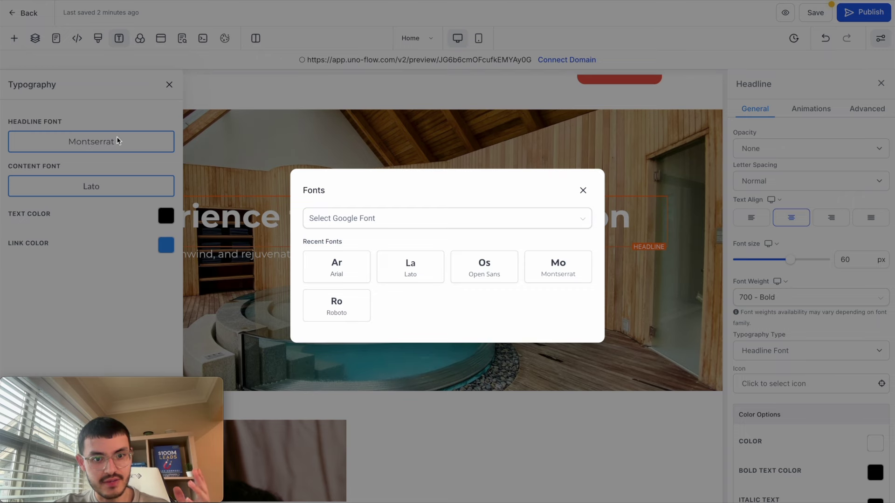
click(334, 306)
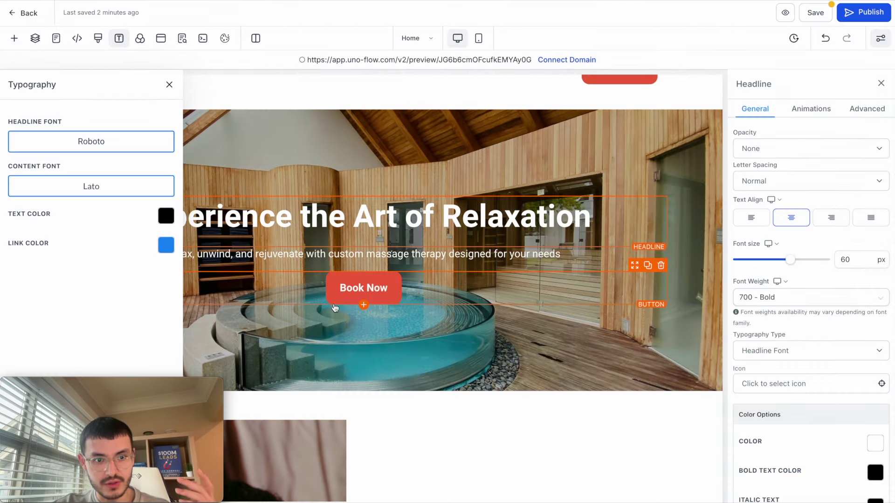
scroll(400, 225, down, 5)
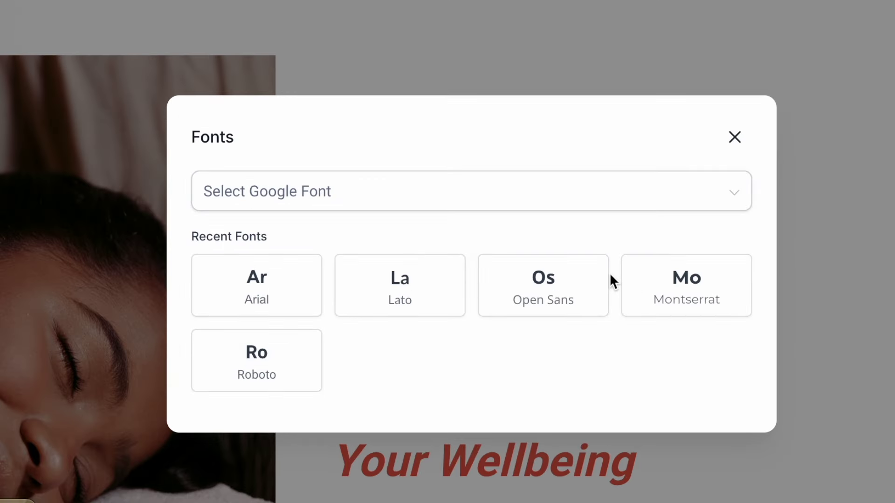
Step: Browse the list of available Google Fonts in the font picker
click(524, 191)
scroll(446, 358, down, 5)
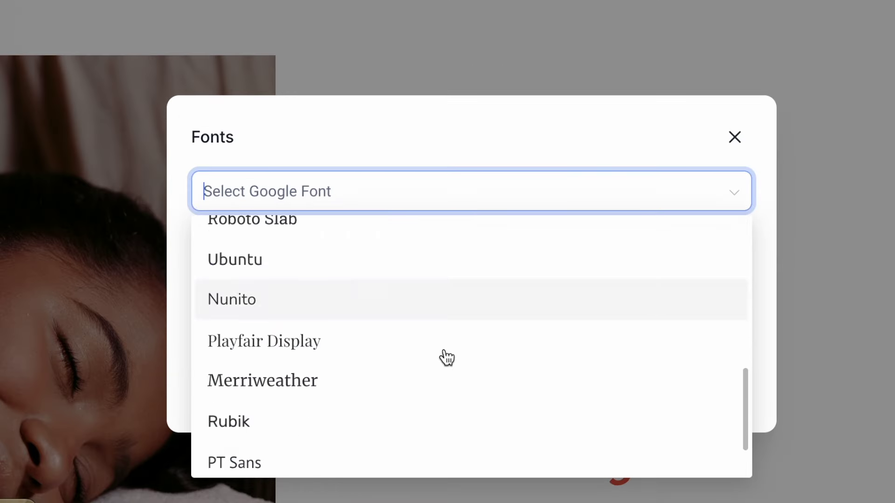
scroll(446, 358, down, 4)
click(446, 357)
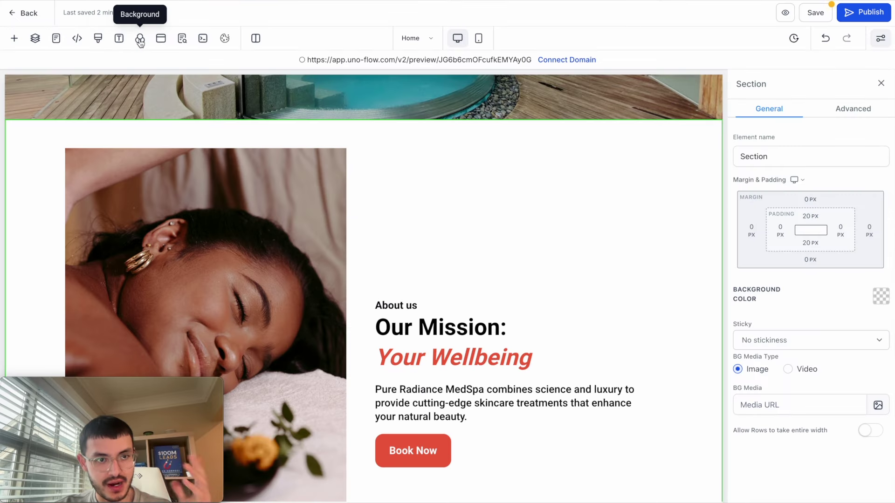
Step: Set the page's background color to the default blue
click(140, 40)
click(163, 161)
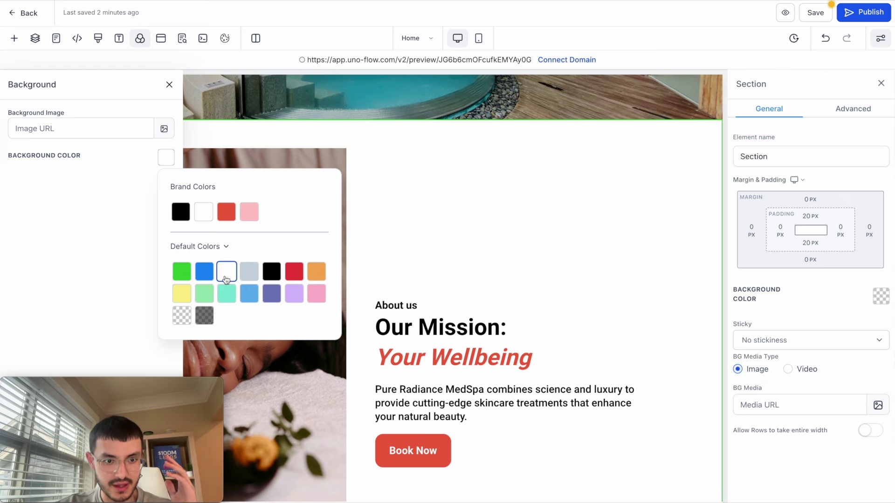
click(204, 271)
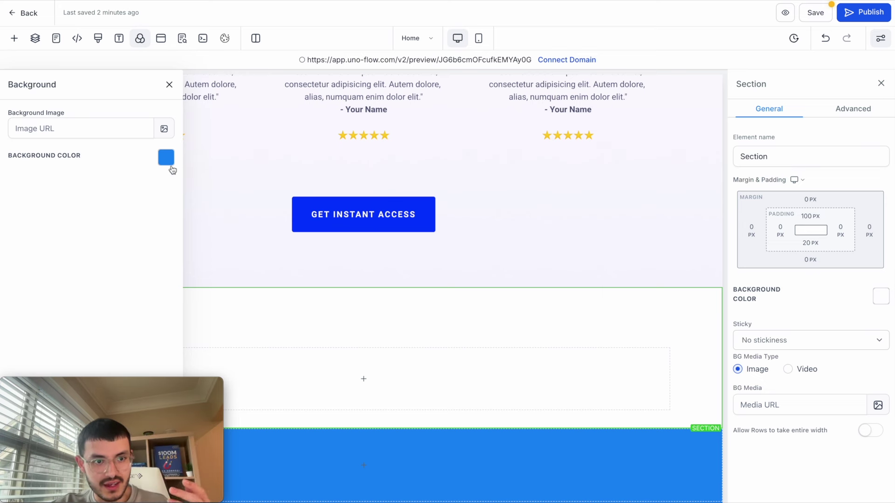
Step: Make the empty section below the testimonials transparent, and set its background color to the default red
click(265, 300)
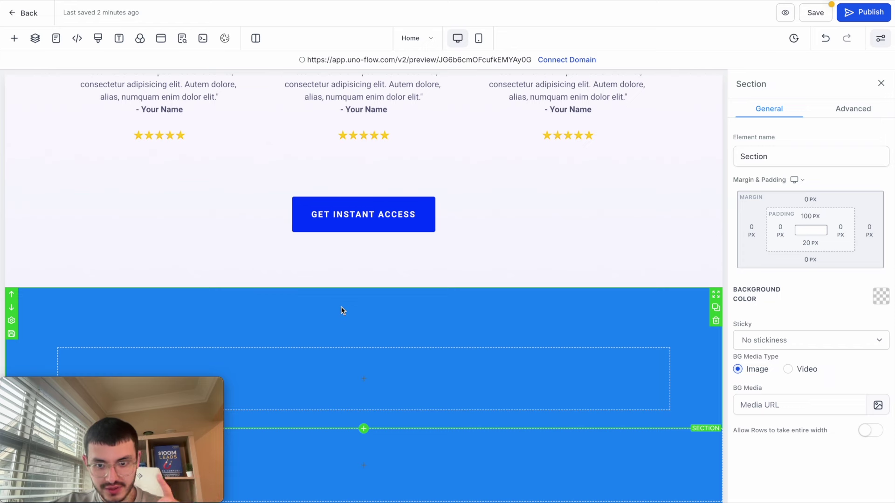
click(882, 297)
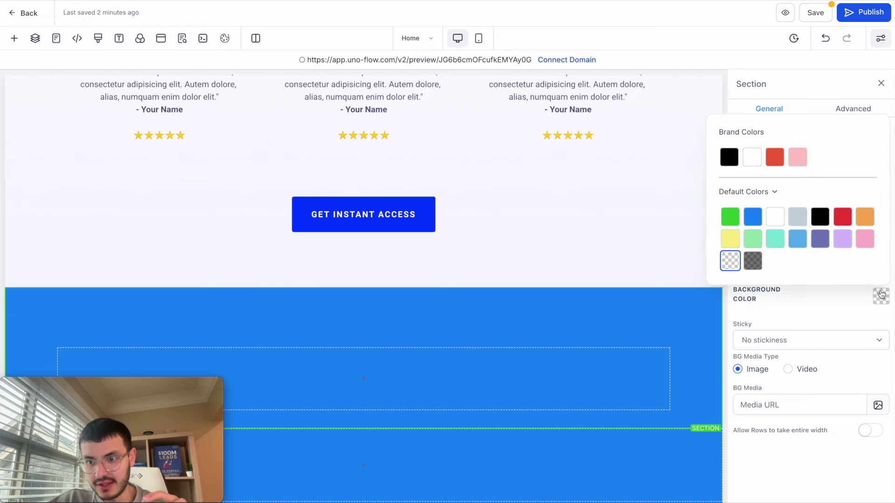
click(844, 218)
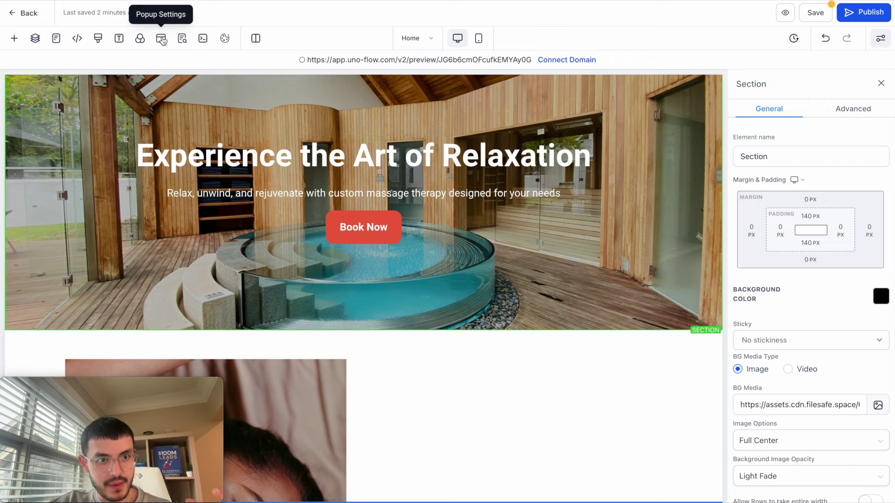
Step: Open the booking popup from the hero Book Now button on the previewed page and look through its calendar
scroll(330, 235, up, 3)
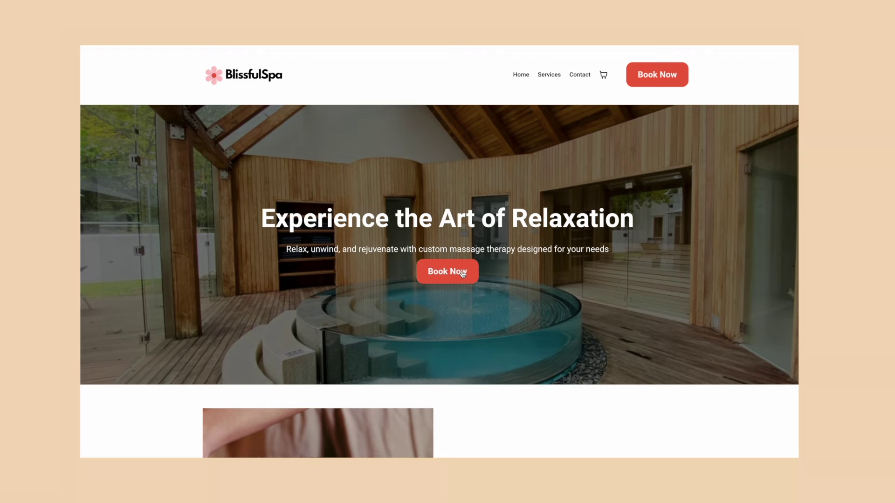
click(462, 274)
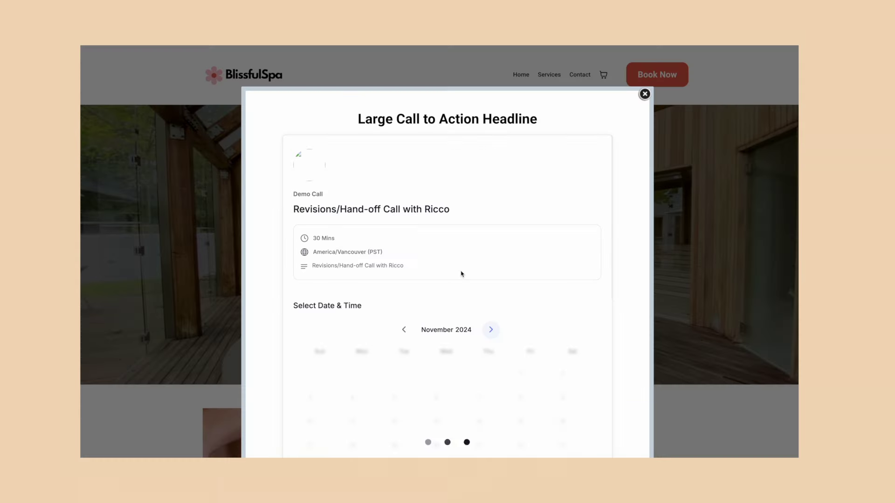
scroll(461, 274, down, 3)
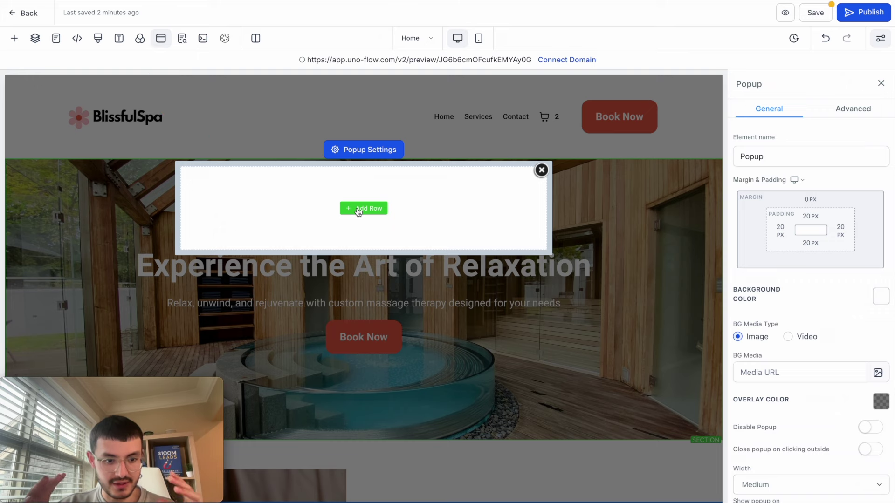
Step: Add a one-column row to the empty popup and insert a headline element in it
click(359, 210)
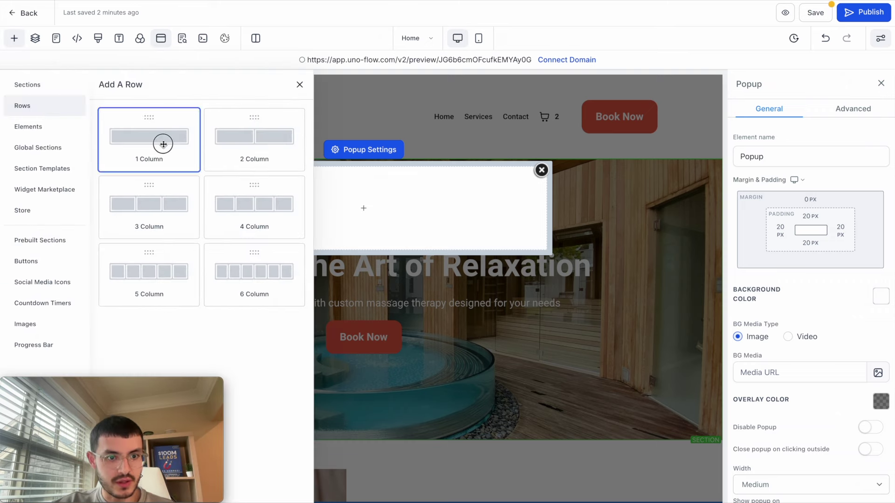
click(162, 142)
click(378, 224)
click(148, 175)
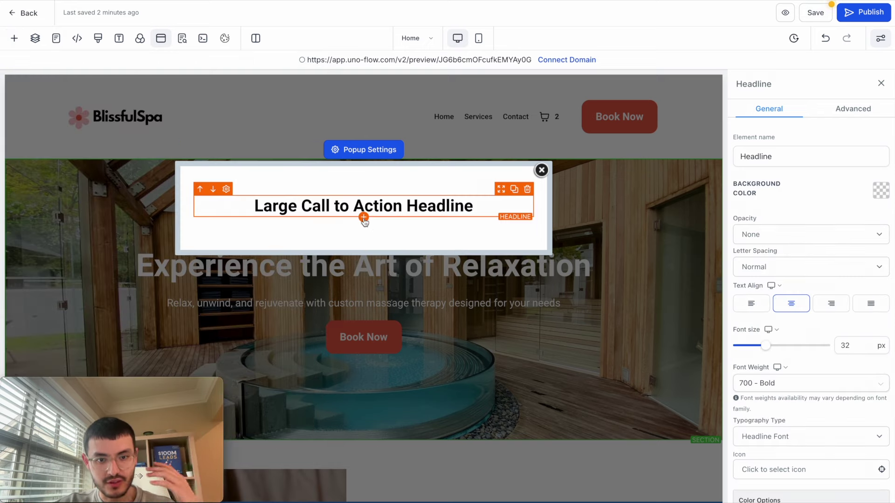
Step: Add a calendar element below the popup headline, assign Web Design Calendar Test to it and check the booking view
click(364, 218)
click(200, 116)
text(cal)
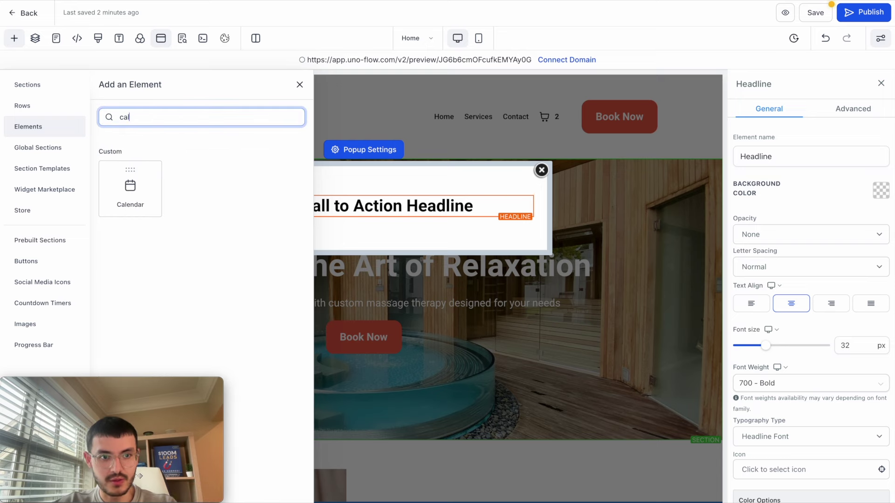
click(146, 189)
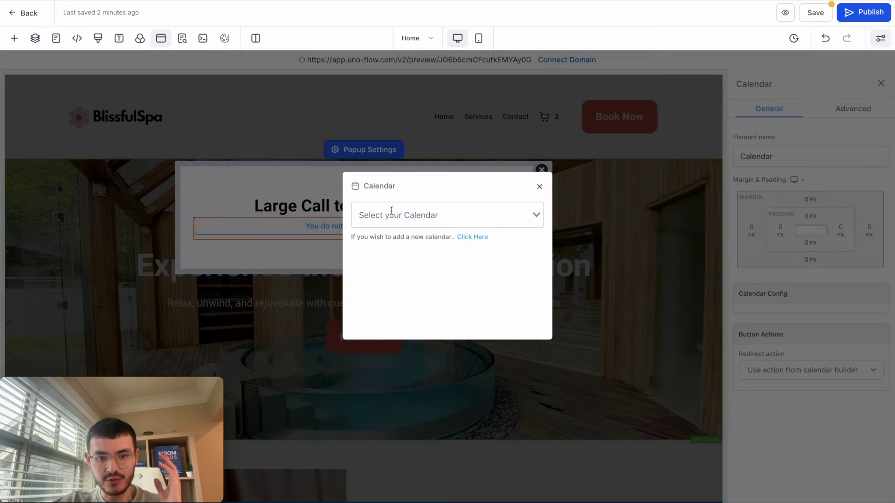
click(457, 211)
click(448, 239)
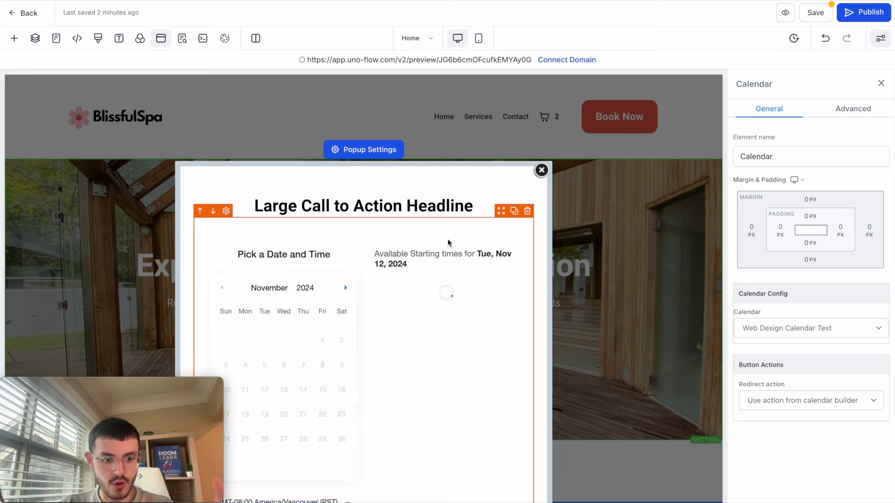
scroll(447, 242, down, 3)
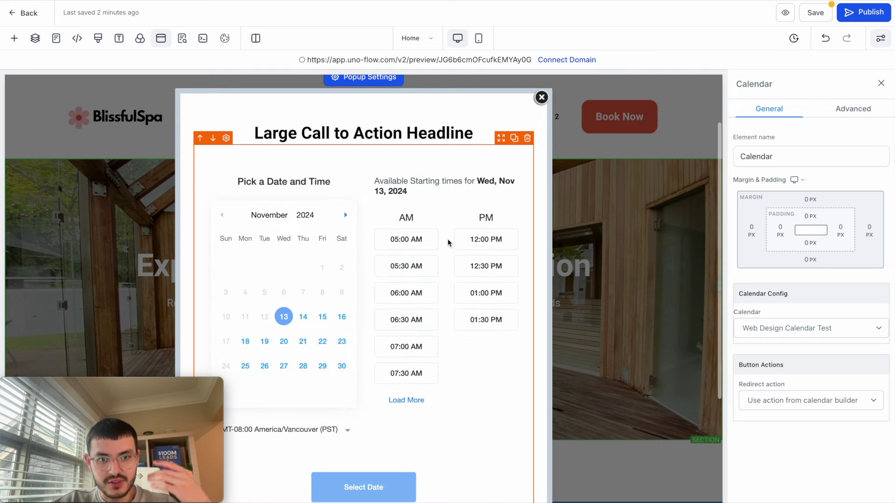
scroll(447, 238, down, 3)
scroll(448, 239, up, 3)
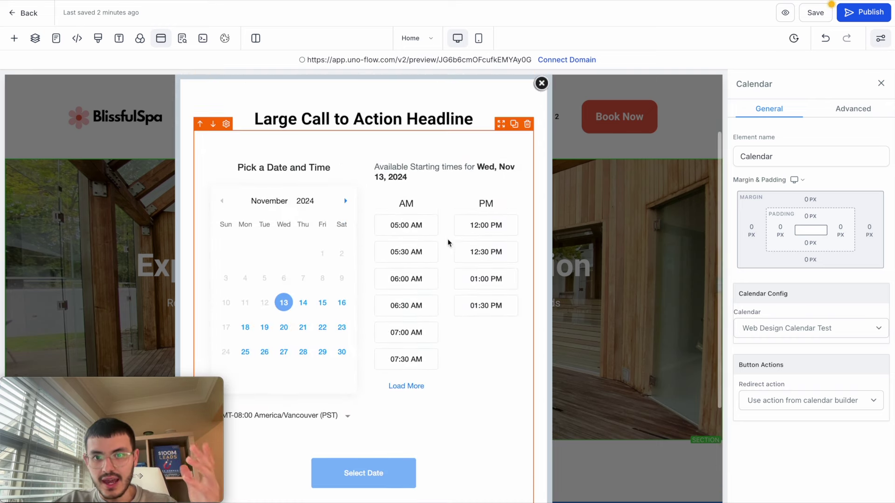
Step: Configure the popup to show after a 10-second delay and set its width to Full Page
scroll(447, 240, up, 3)
click(366, 151)
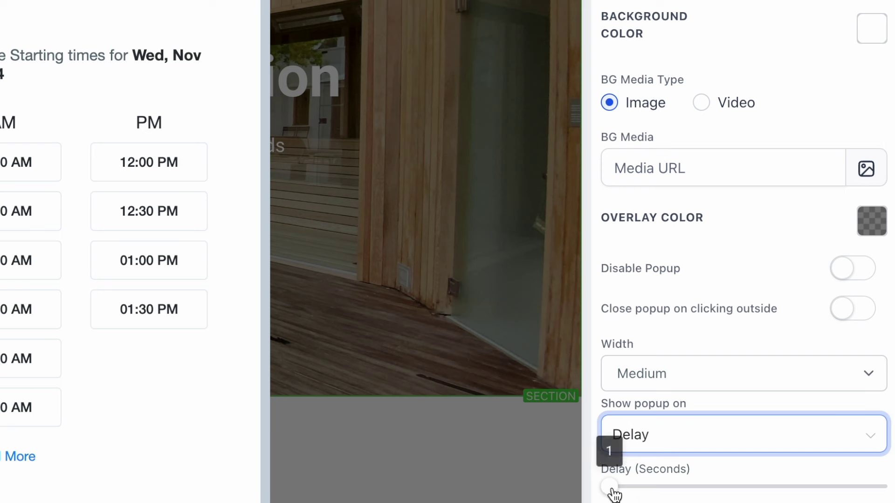
drag(738, 489, 761, 490)
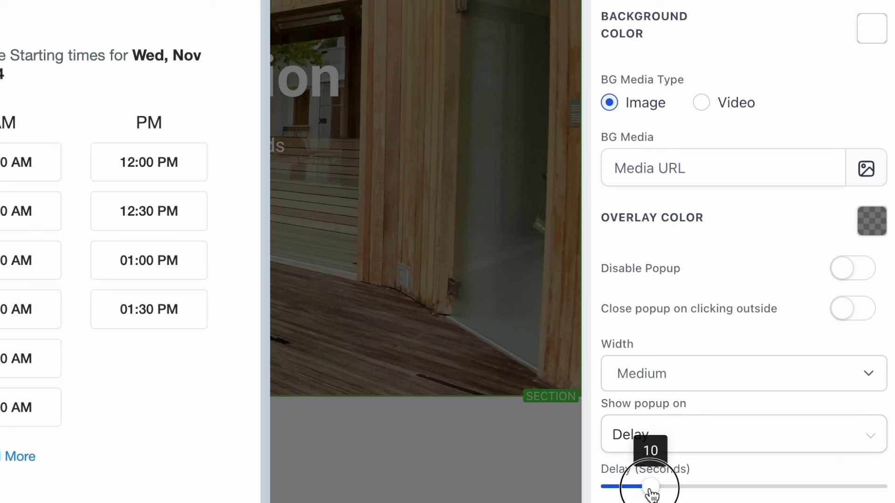
click(672, 373)
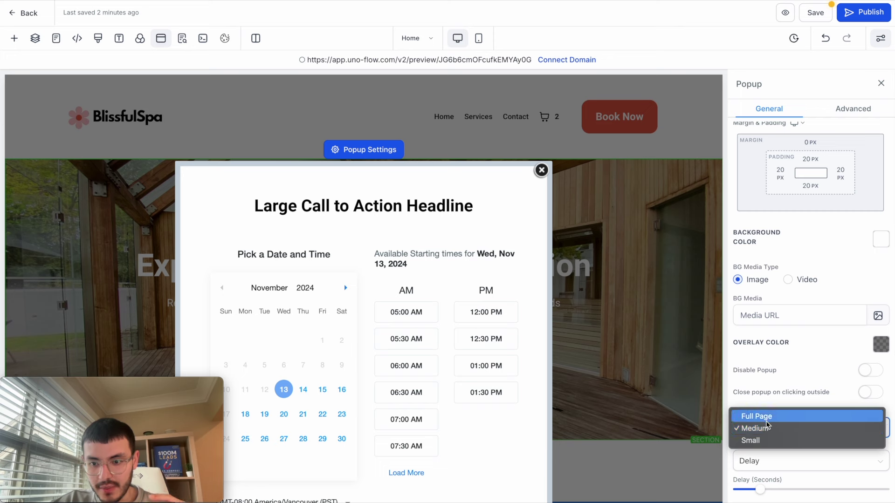
click(757, 416)
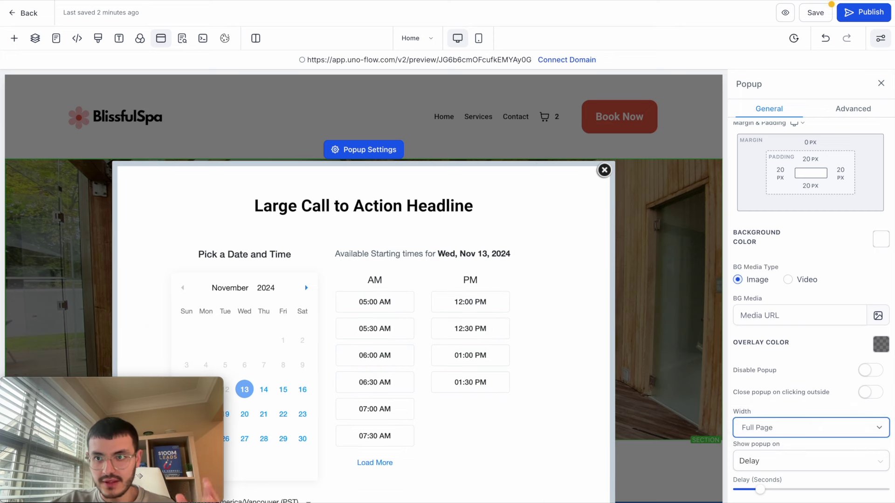
Step: Save the page, look over the SEO Meta Data categories and close them
click(816, 14)
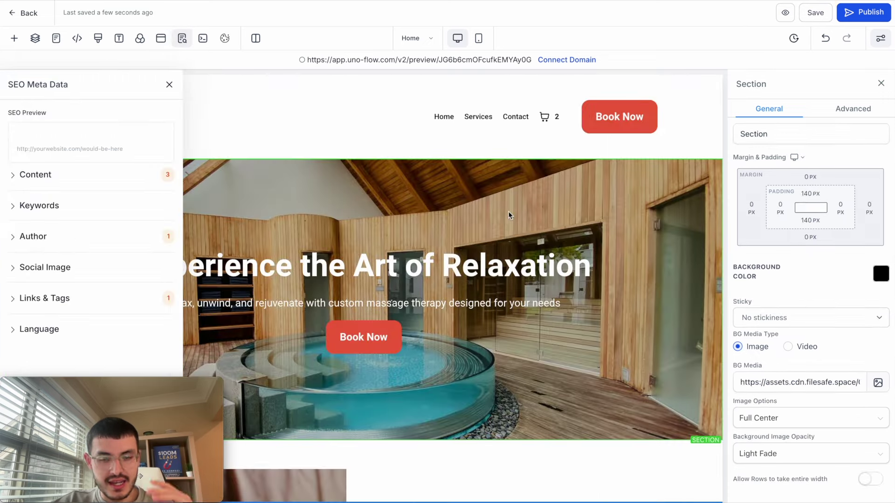
click(172, 89)
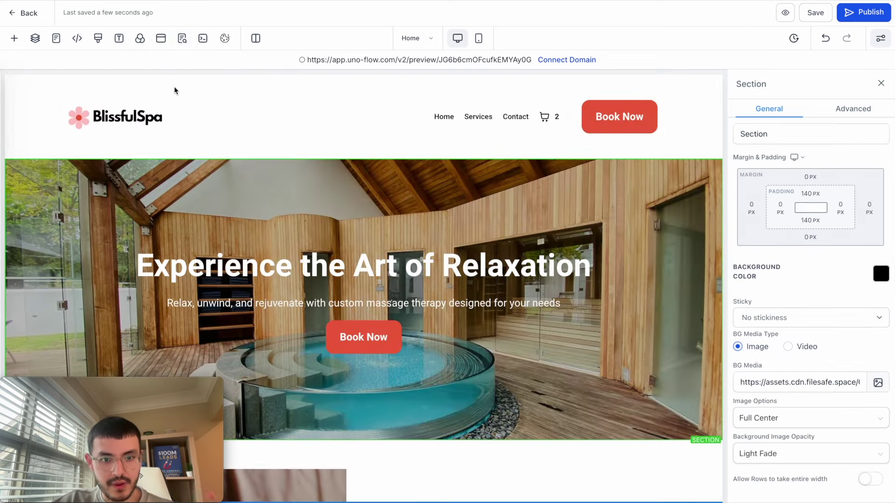
Step: Try linking the header Book Now button to the Services page with the Go to Page action
click(604, 114)
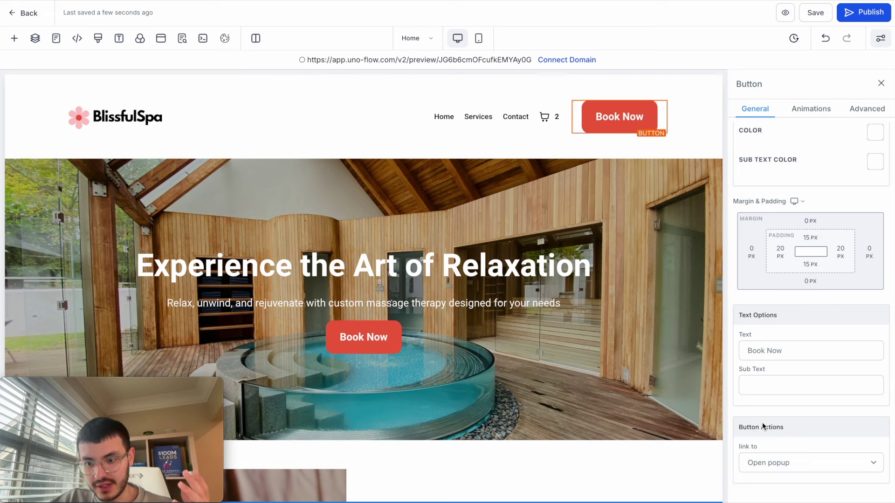
click(767, 464)
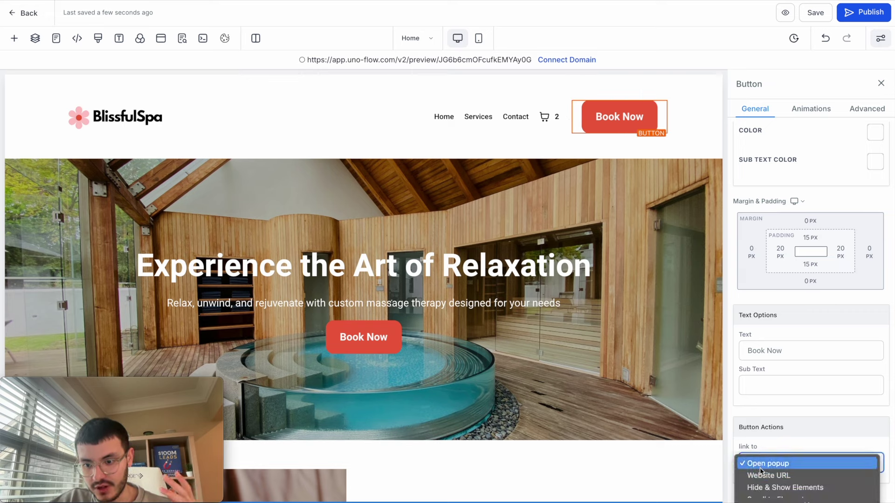
click(767, 464)
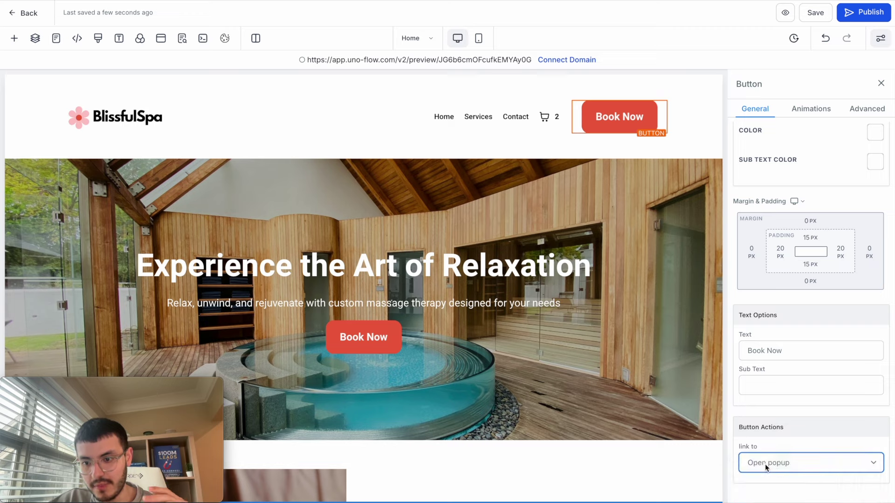
click(767, 466)
scroll(769, 468, down, 5)
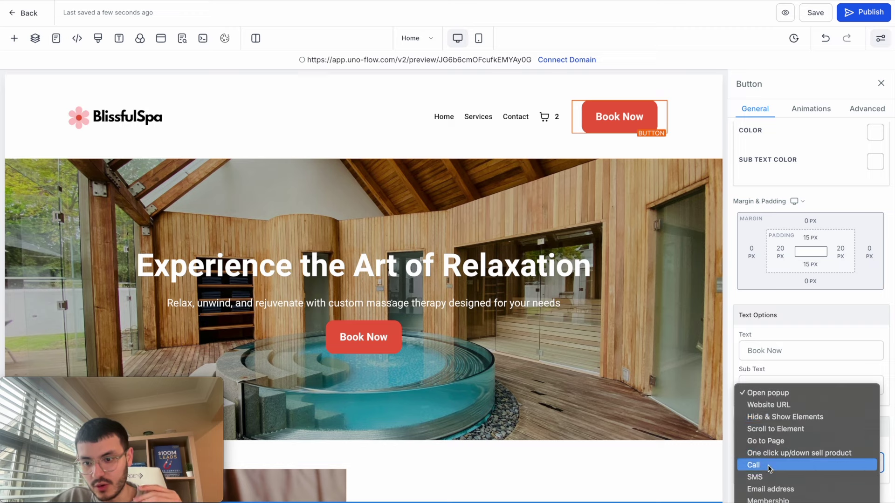
click(786, 441)
click(792, 495)
click(762, 418)
scroll(778, 447, down, 1)
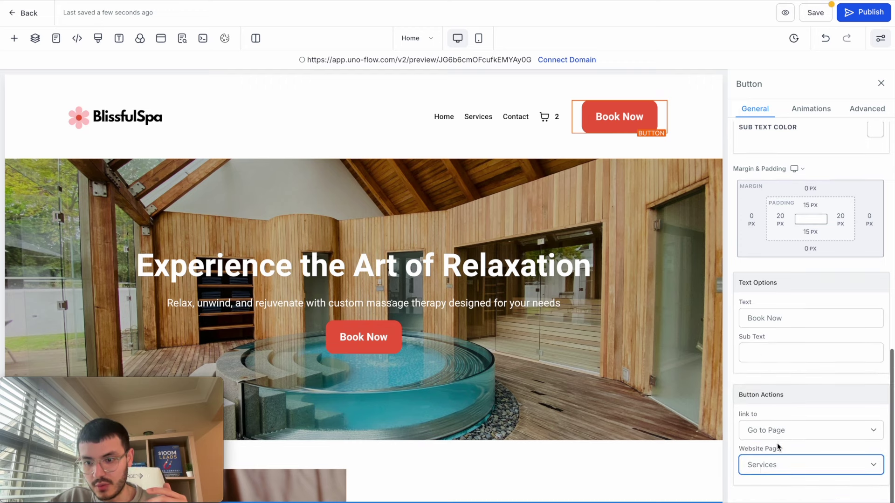
Step: Switch the header Book Now button's link action back to Open popup and preview the page
click(789, 435)
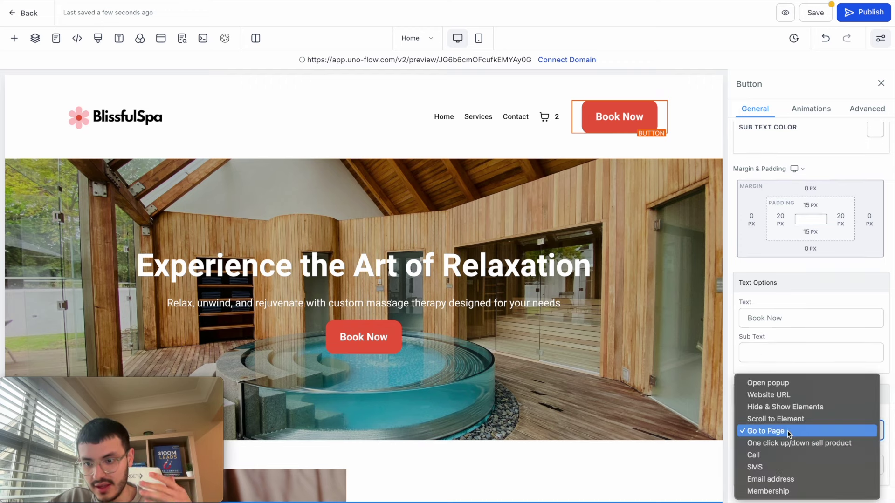
click(756, 383)
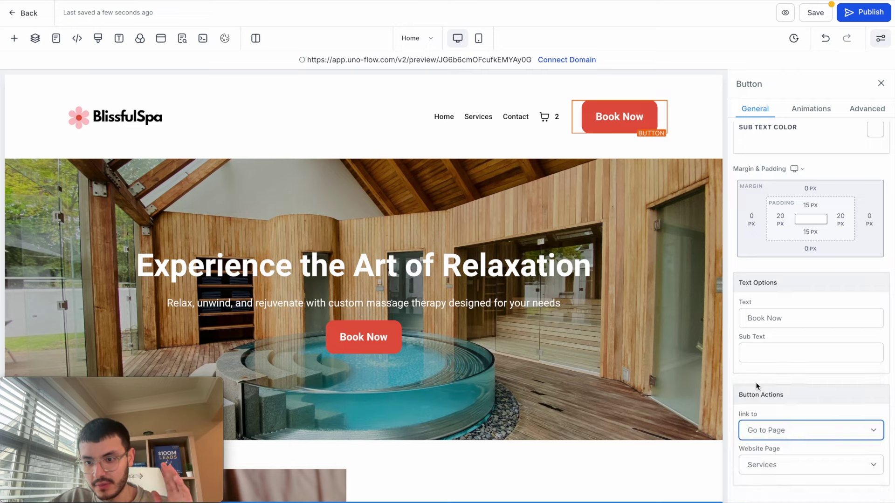
click(785, 14)
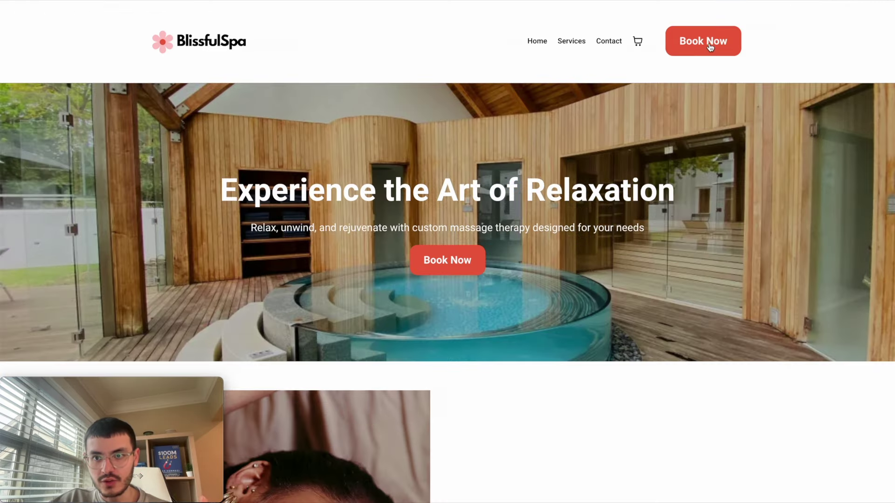
Step: Test the header Book Now button in the preview, view its booking popup and return to the builder
click(709, 43)
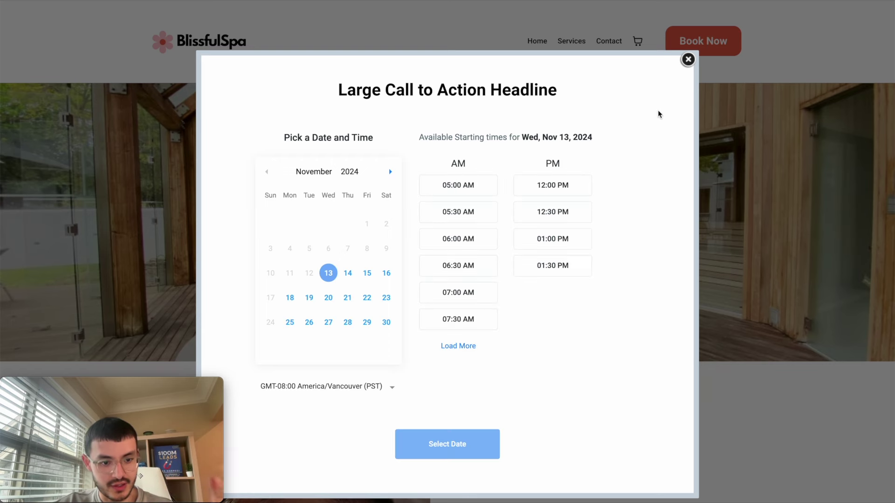
key(Escape)
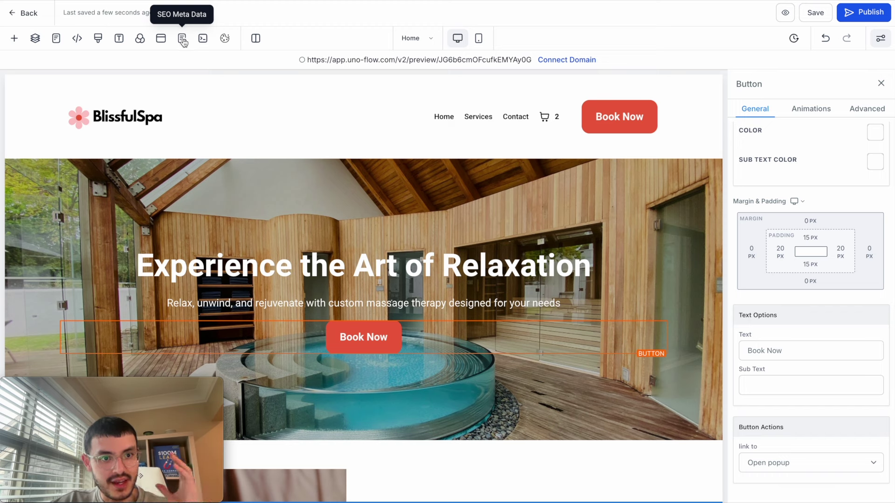
Step: Enter the SEO title "Experience the Art of Relaxation - Blissful Spa" and use the hero's sub headline text as the meta description
click(183, 40)
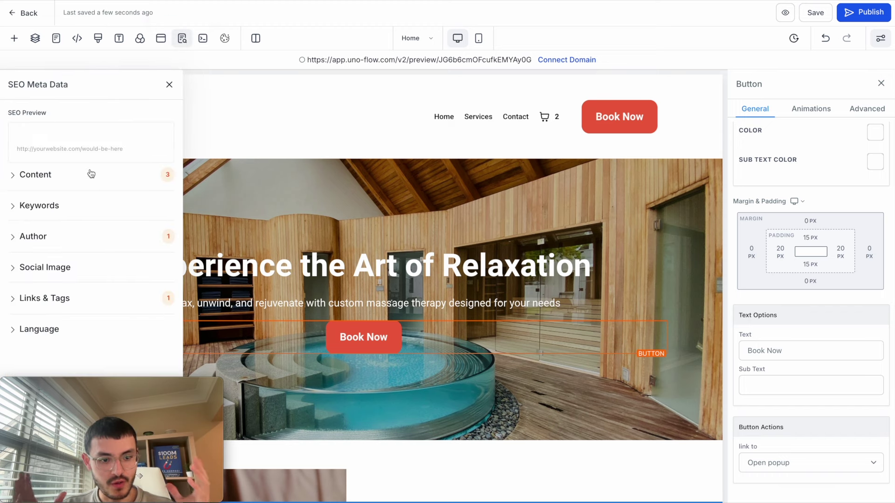
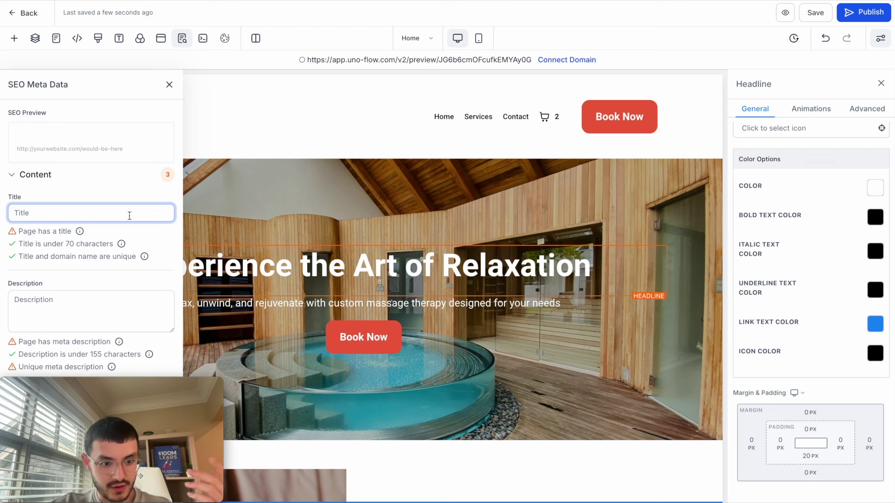
text(Experience the Art of Relaxation)
text(- )
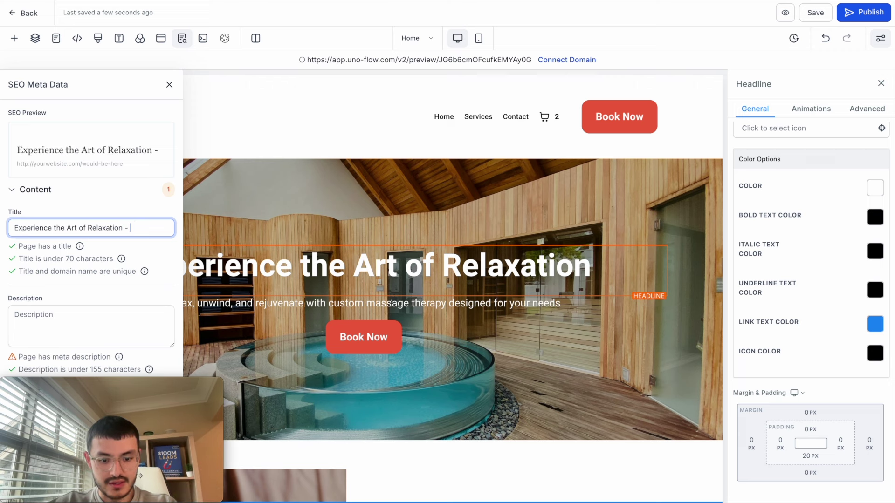
text(Blissful Spa)
click(70, 331)
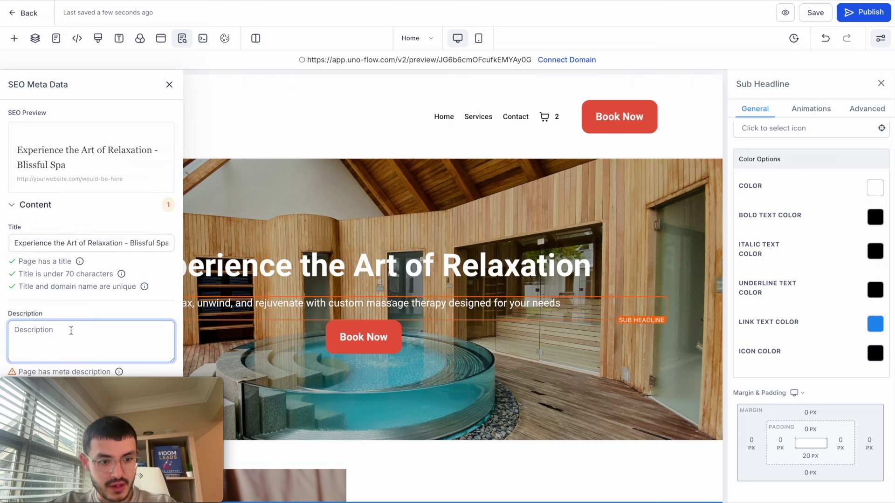
text(Relax, unwind, and rejuvenate with custom massage therapy designed for your needs)
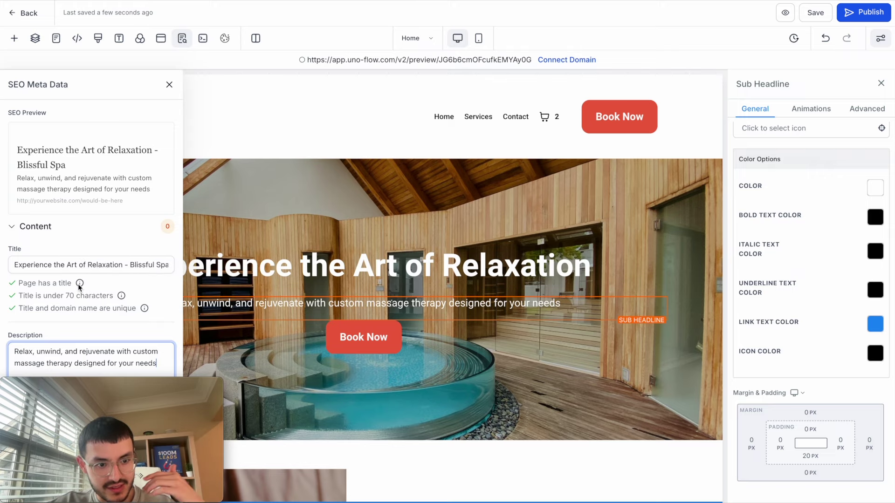
mouse_move(122, 296)
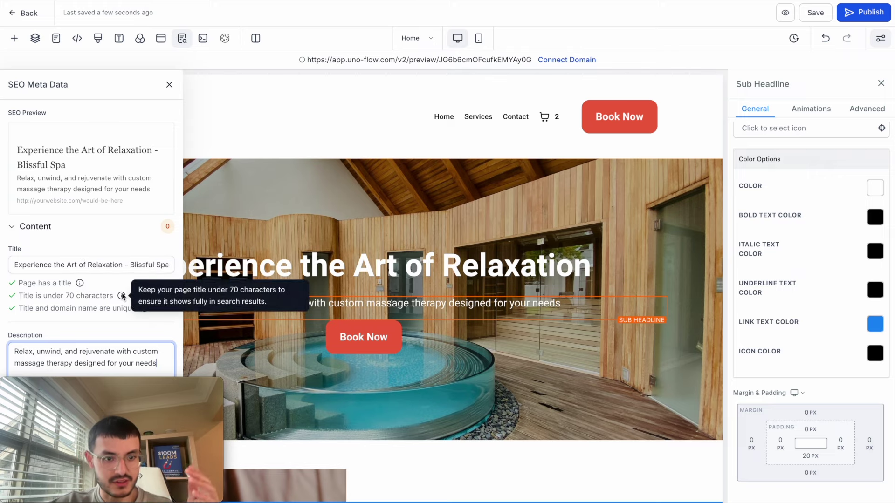
Step: Set the pink flower logo as the social image, update the SEO metadata and check its preview
drag(44, 386, 227, 383)
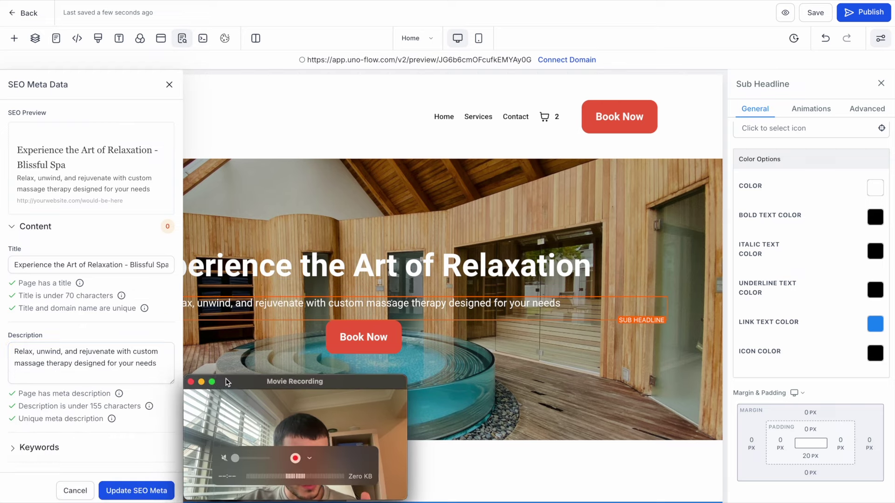
click(104, 377)
scroll(104, 384, down, 3)
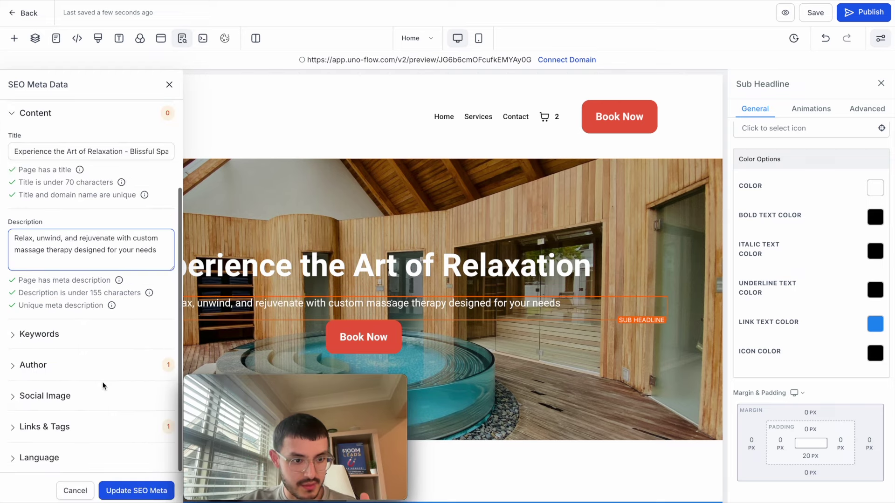
click(20, 400)
click(143, 430)
click(284, 327)
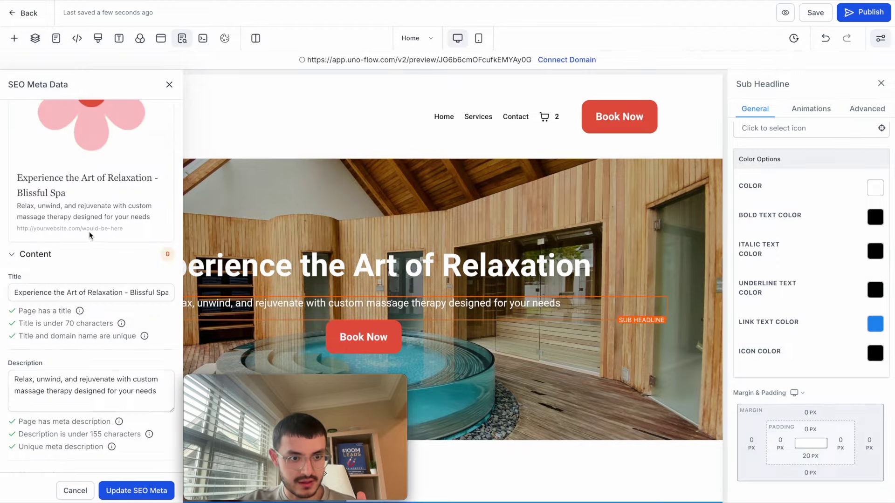
click(136, 490)
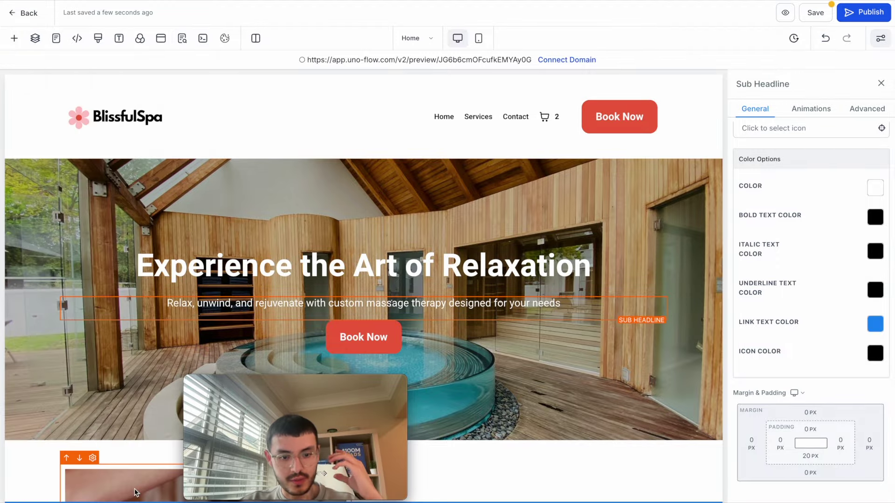
click(182, 38)
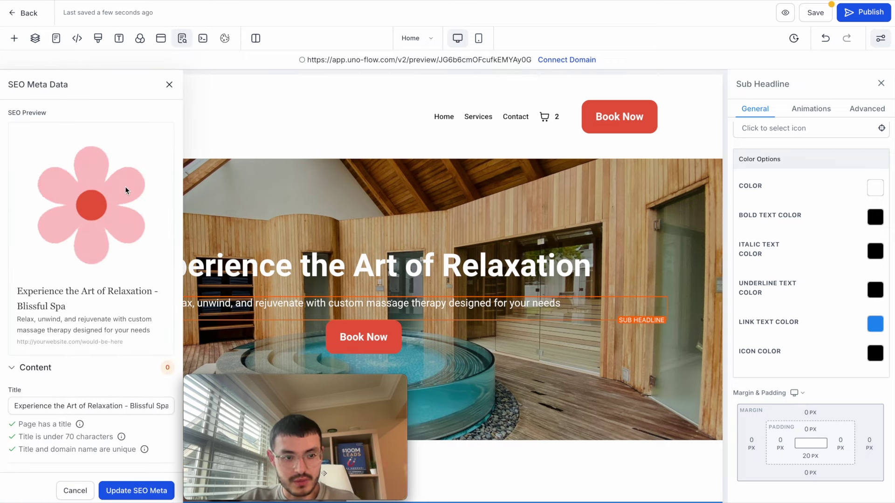
click(181, 39)
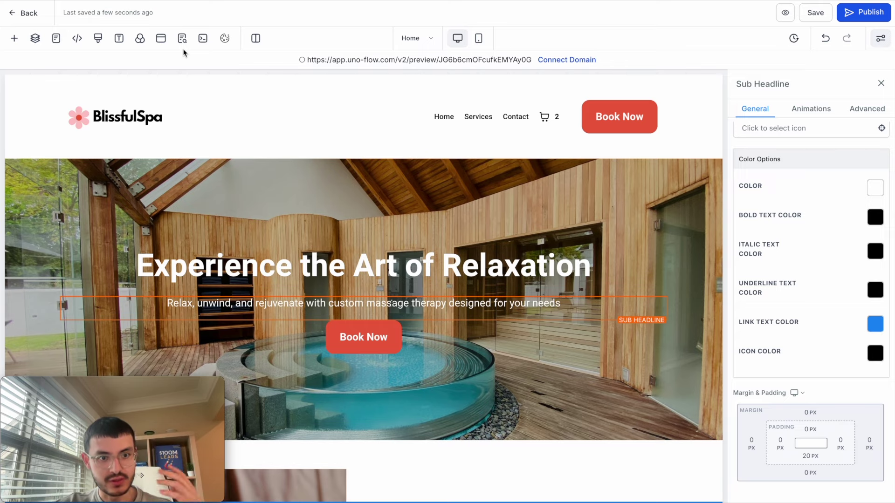
Step: Toggle the preview of custom codes on the page
click(204, 41)
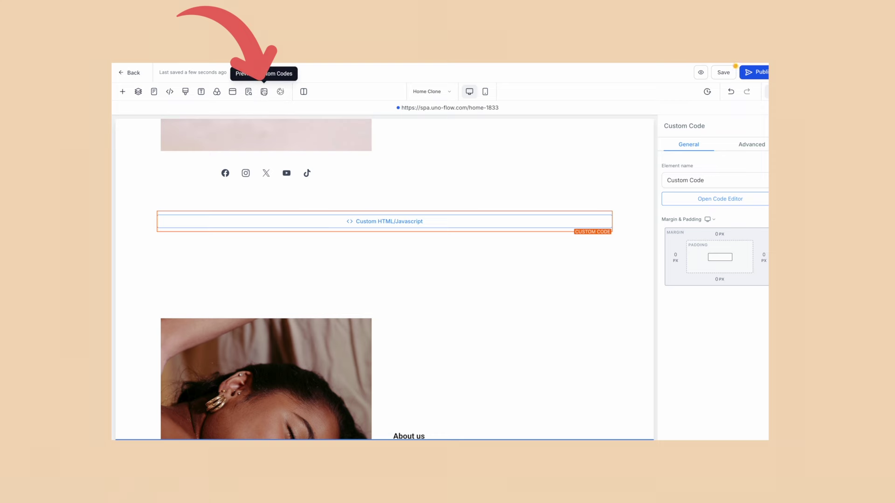
click(263, 92)
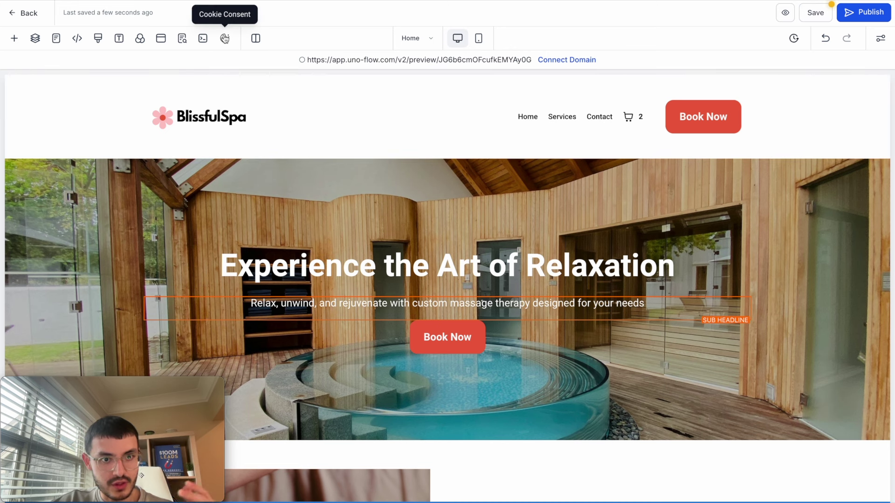
Step: Try enabling the cookie consent banner, agree to its notice, and switch the banner off again
click(225, 39)
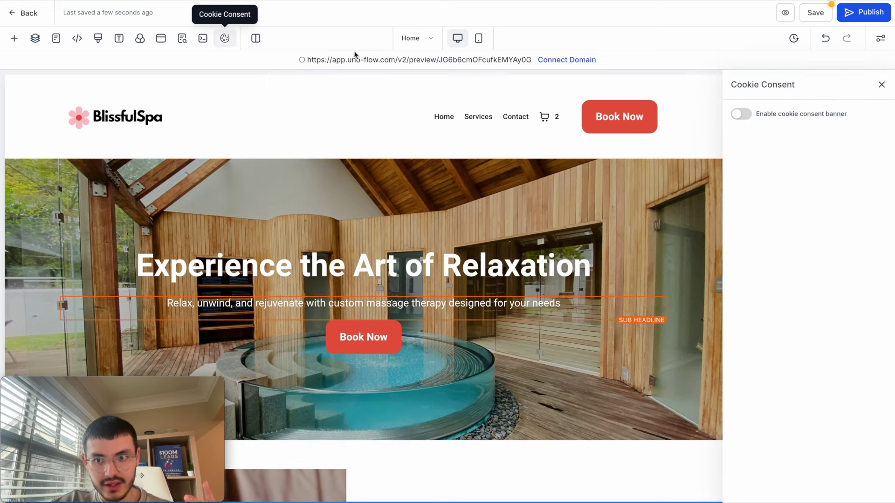
click(741, 115)
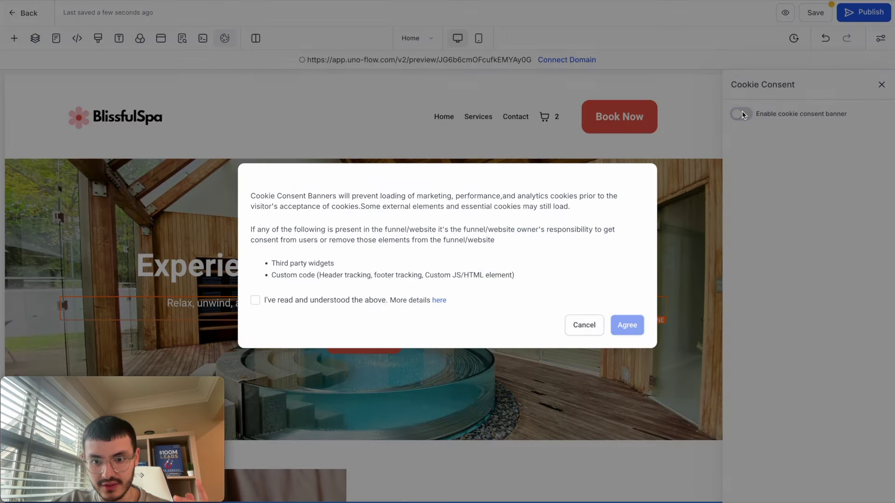
click(256, 302)
click(626, 319)
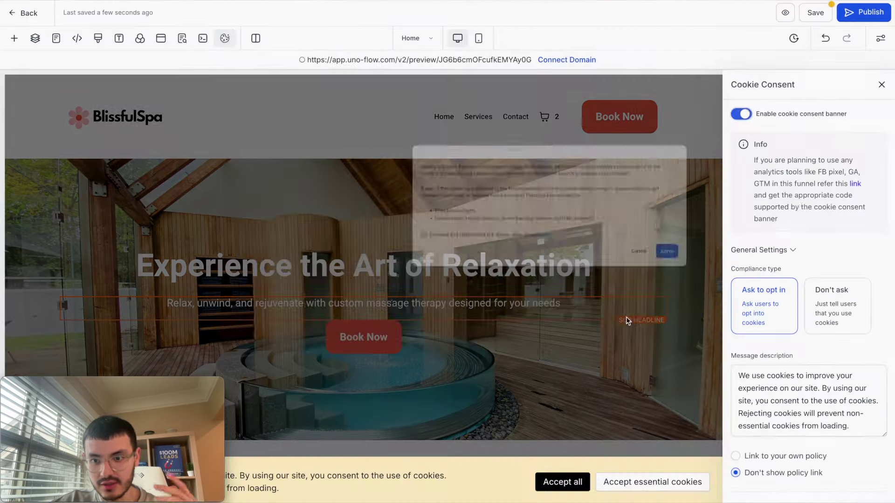
click(744, 115)
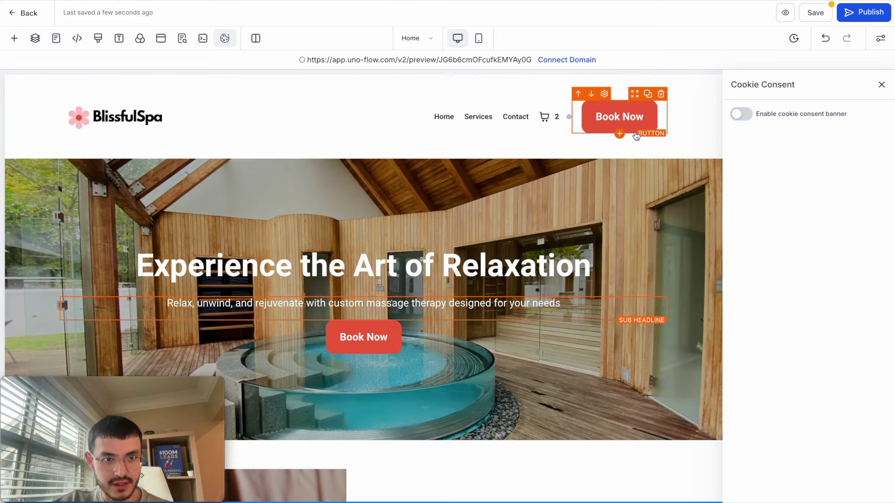
Step: Look over the example consulting website and the code snippet list on the GHL Web Design Notion Board
click(206, 180)
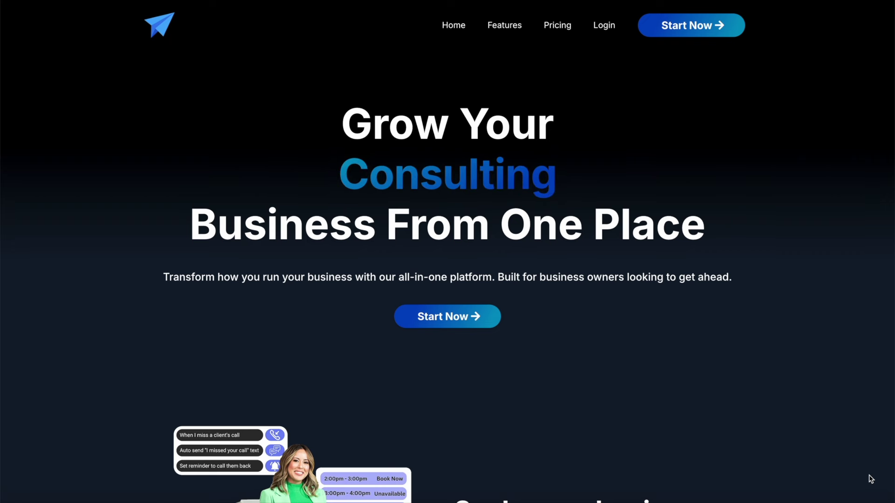
scroll(870, 479, down, 20)
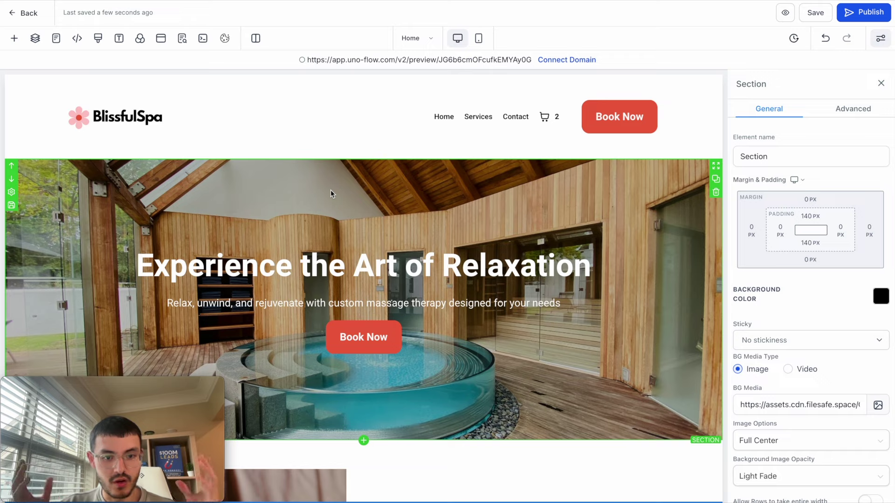
scroll(555, 213, down, 1)
scroll(555, 213, down, 5)
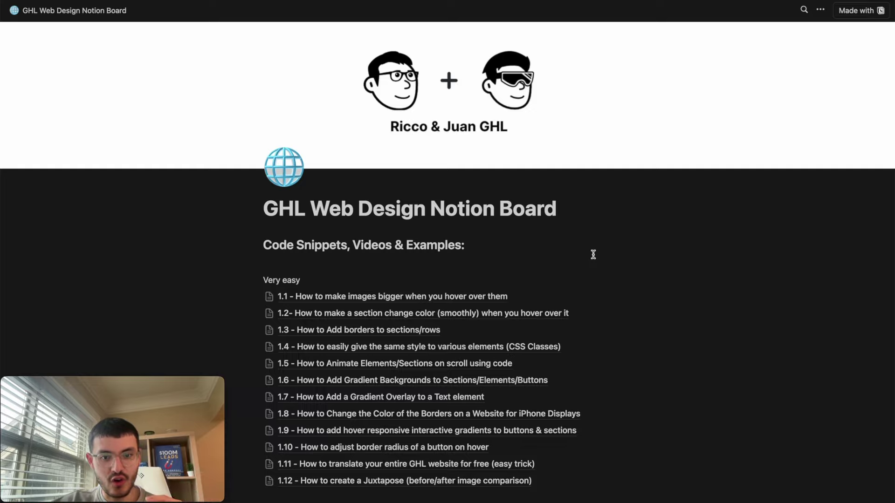
scroll(594, 255, down, 5)
scroll(828, 380, up, 5)
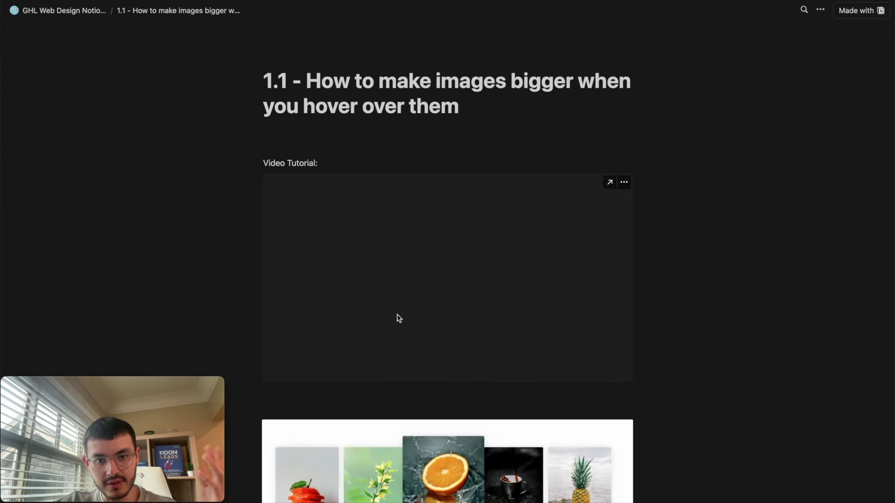
Step: Copy the imagestyle1 hover CSS from Notion guide 1.1 and save it in the Home page's Custom CSS
scroll(397, 316, down, 15)
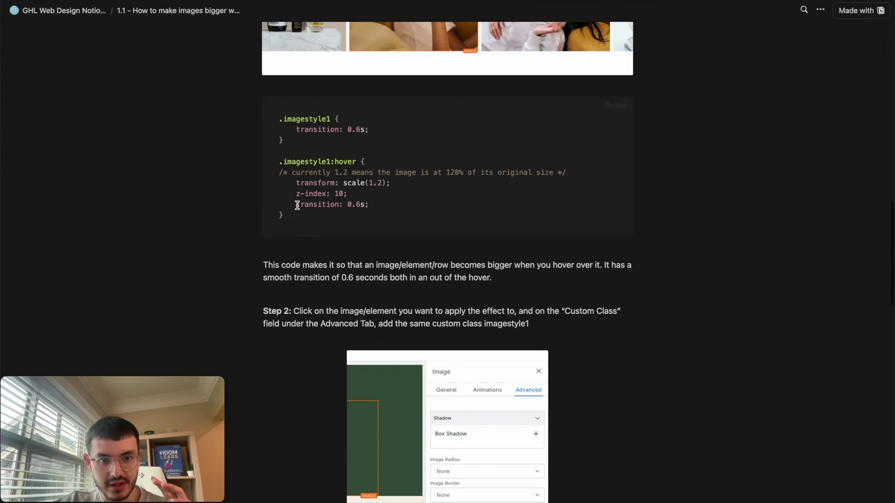
drag(297, 222, 269, 119)
key(ctrl+c)
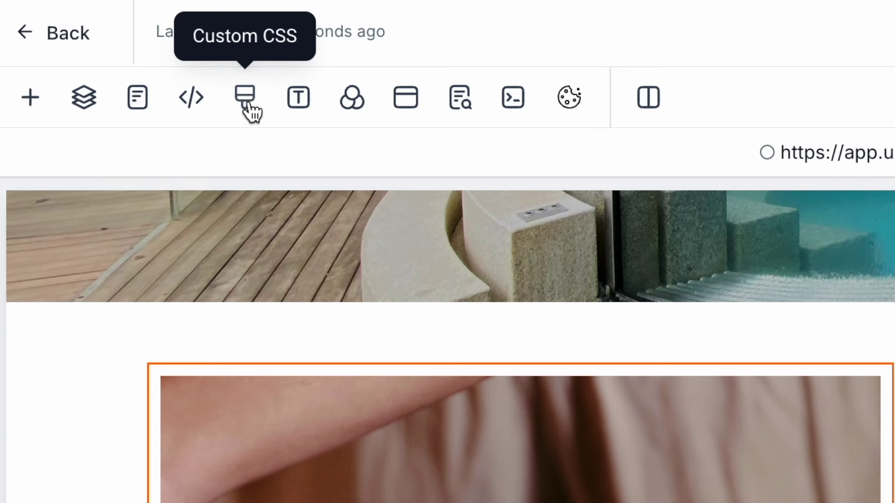
click(247, 99)
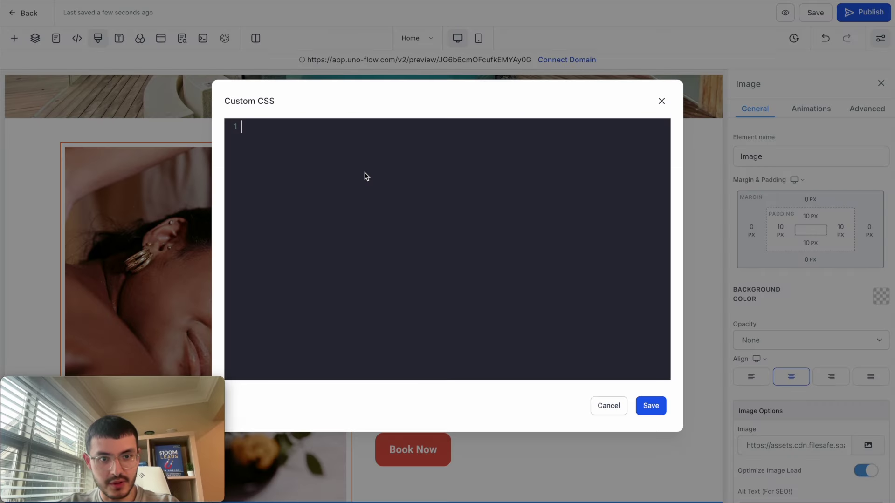
key(ctrl+v)
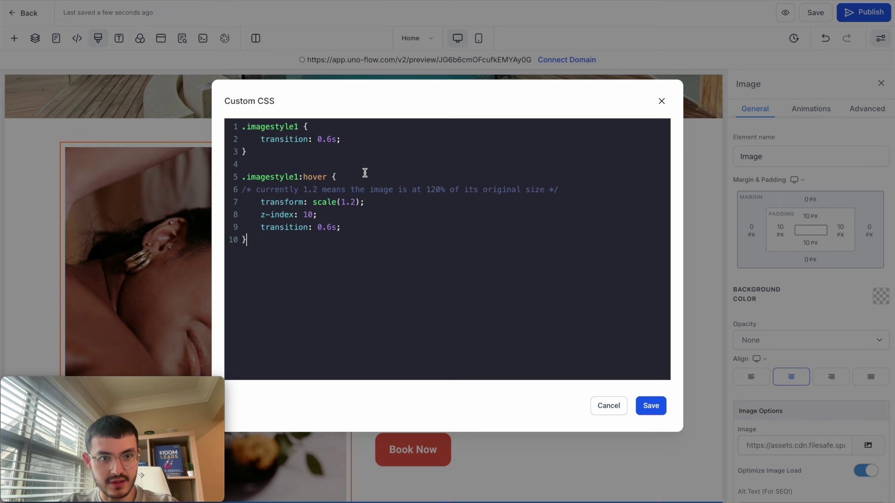
click(659, 407)
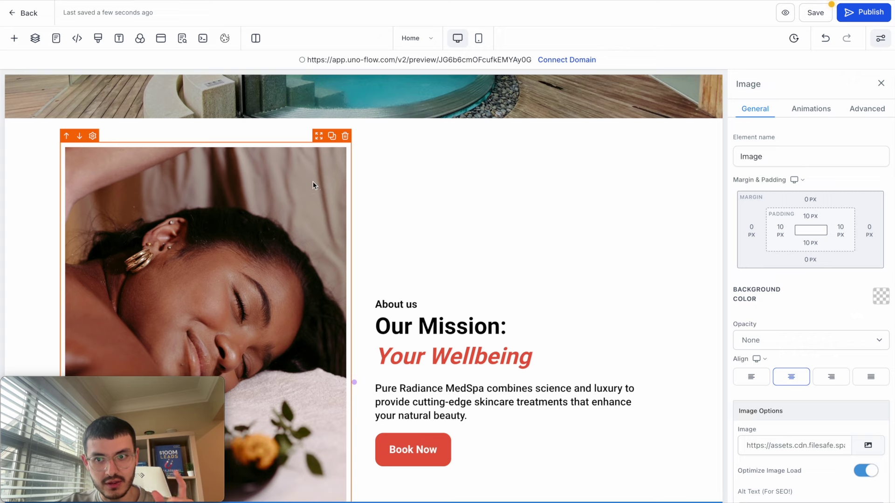
Step: Add the custom class imagestyle1 to the About us image and preview the page down to that section
click(867, 110)
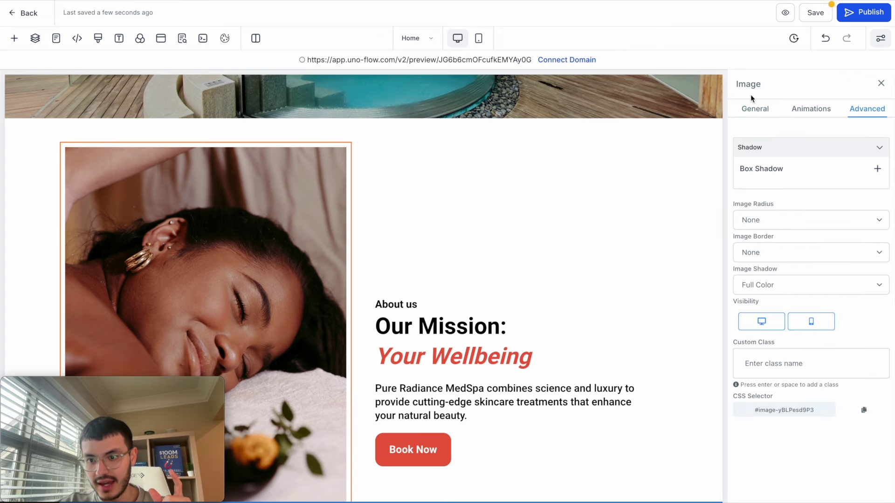
click(787, 365)
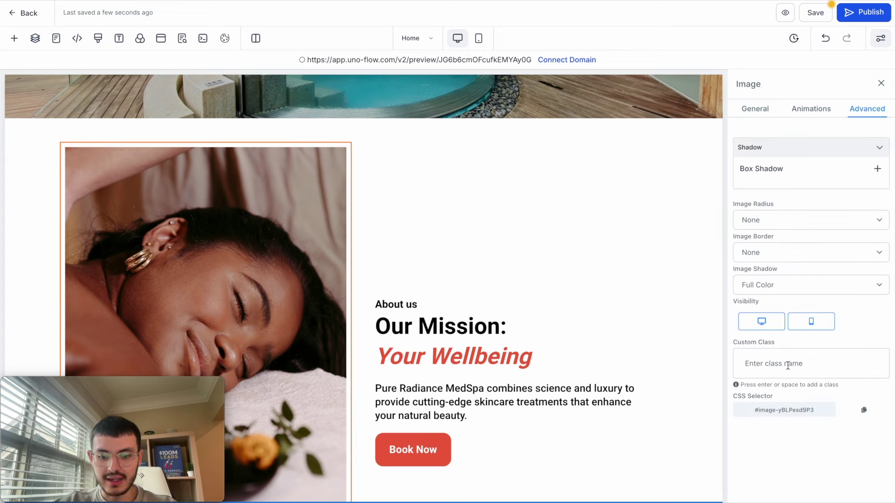
text(imagestyle1)
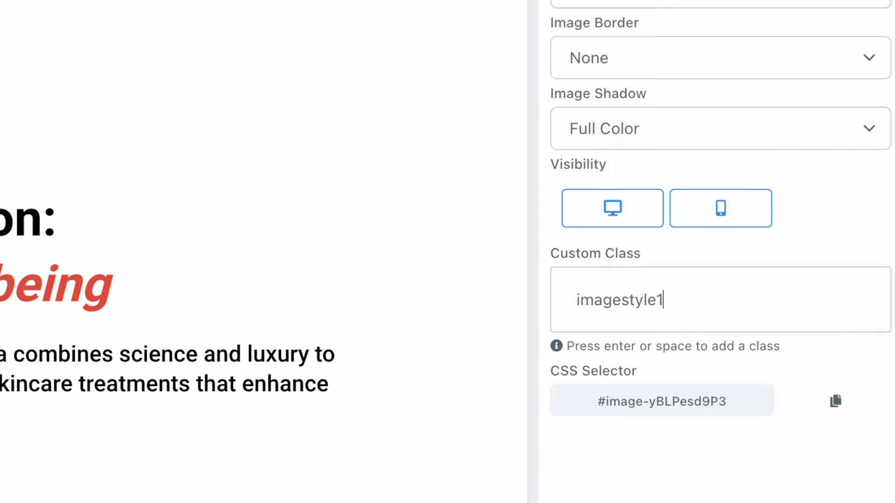
key(Return)
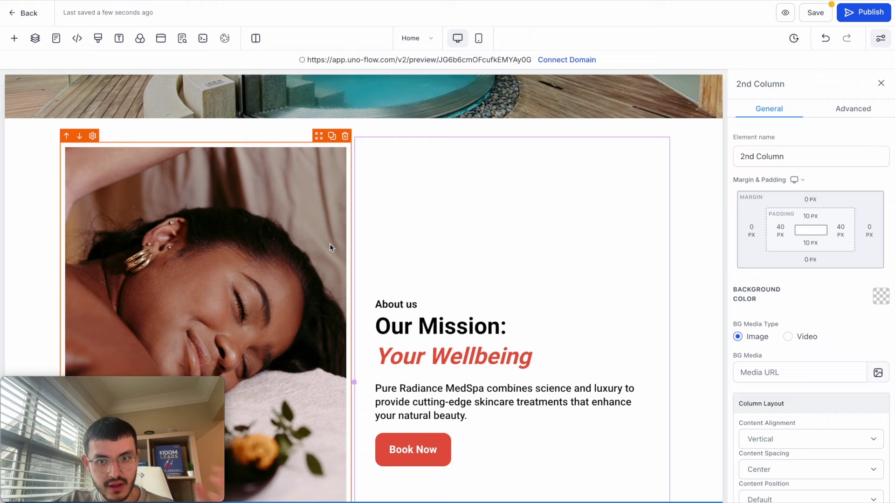
click(788, 14)
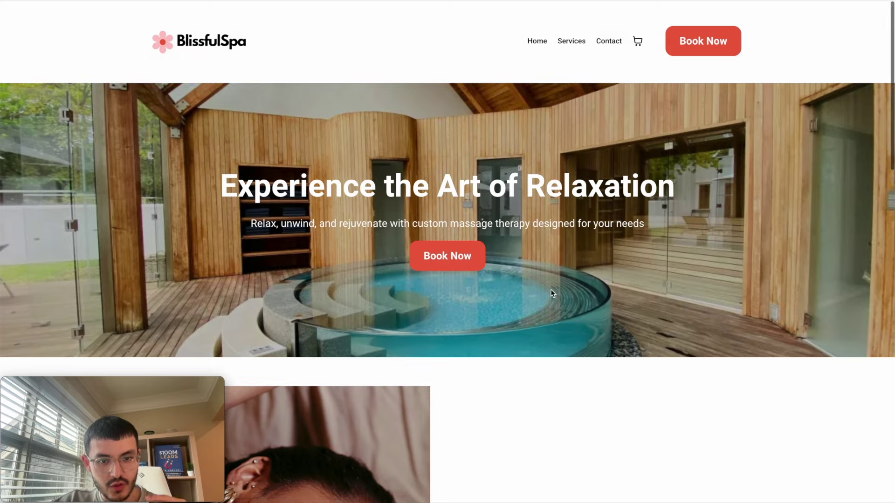
scroll(550, 289, down, 5)
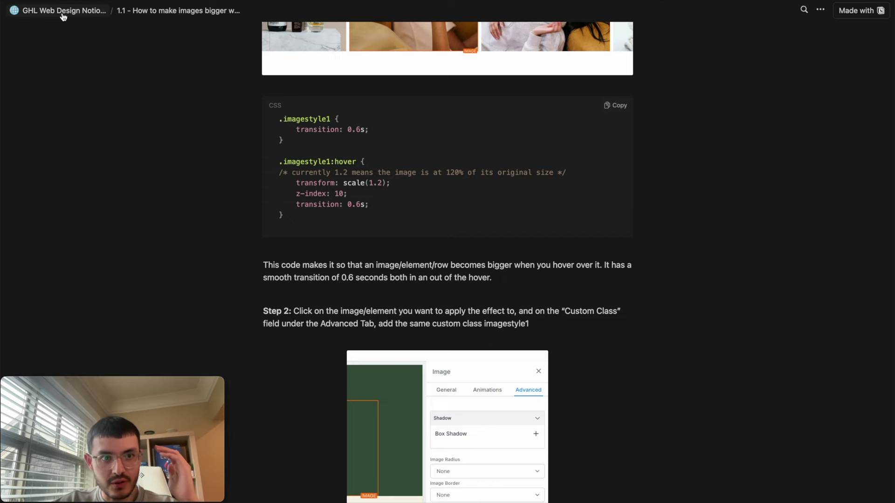
Step: Return to the GHL Web Design Notion Board and browse its list of numbered code snippet guides
click(60, 11)
scroll(366, 213, down, 6)
scroll(366, 213, down, 3)
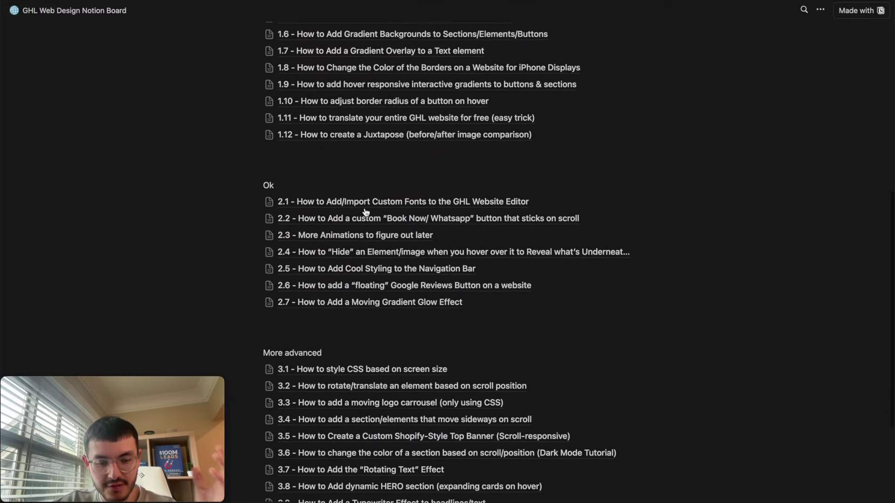
scroll(366, 213, up, 10)
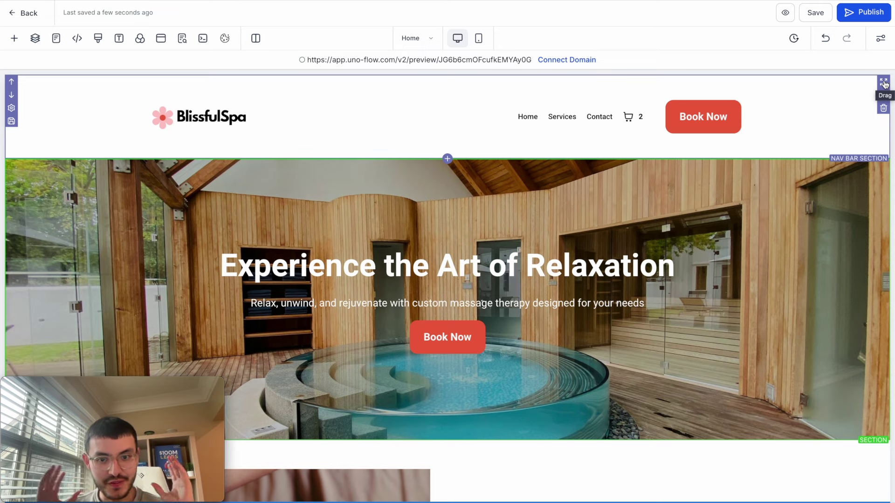
Step: Leave the page builder and open the Domains page in the account settings
click(565, 186)
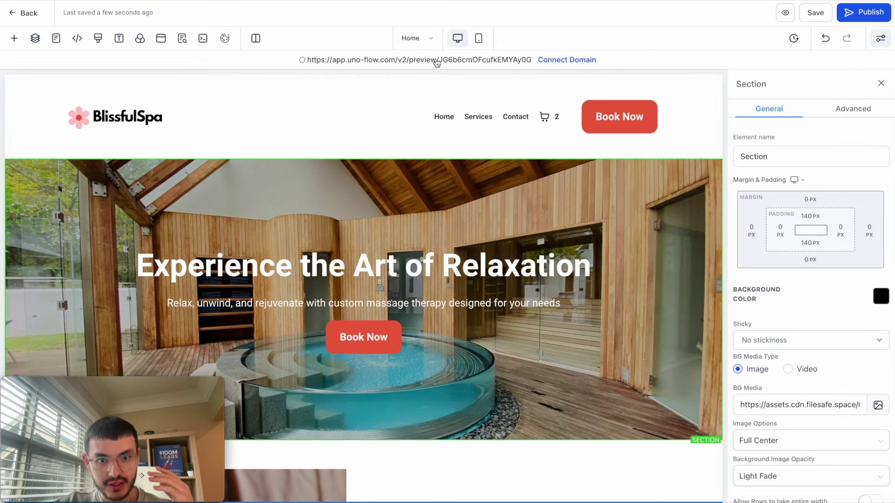
click(24, 13)
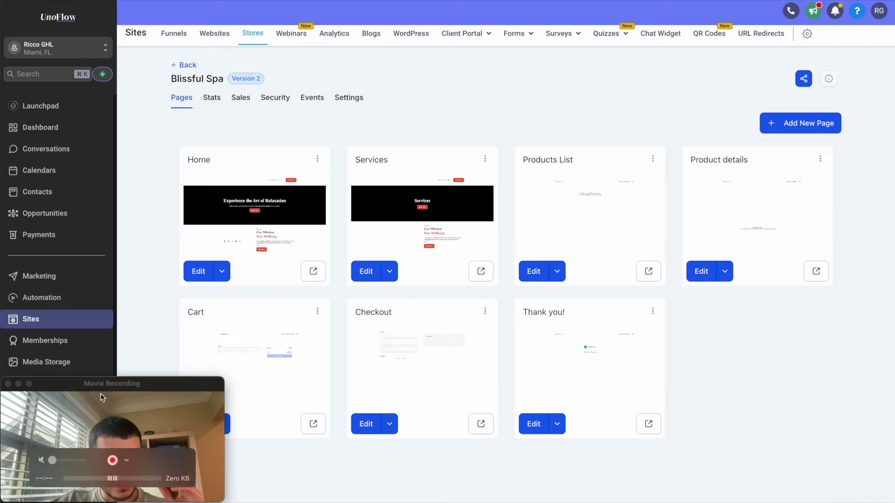
drag(102, 387, 225, 378)
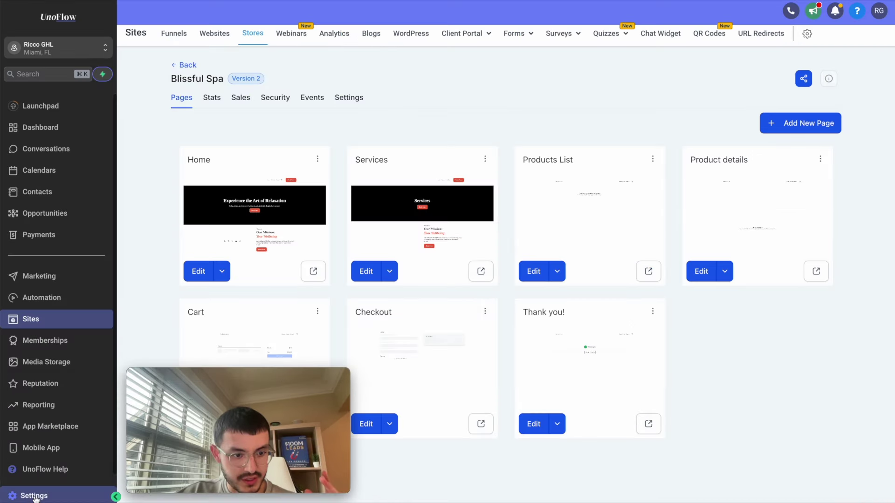
click(32, 494)
scroll(56, 335, down, 5)
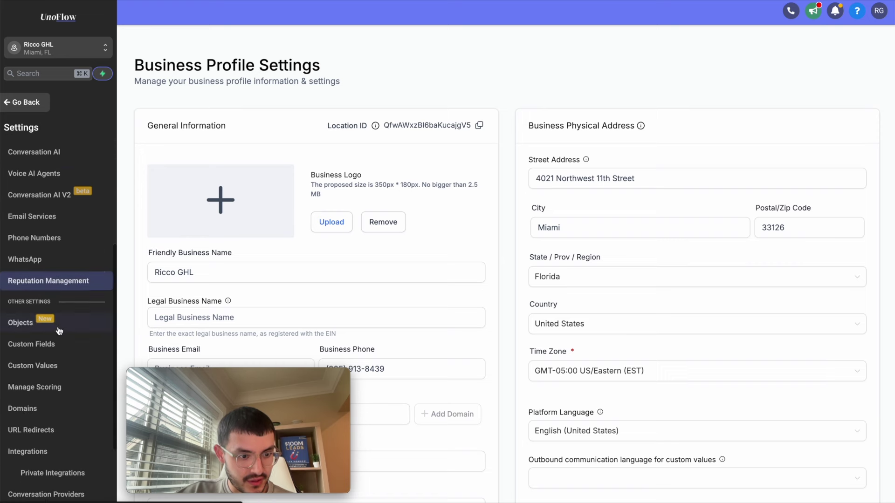
click(42, 389)
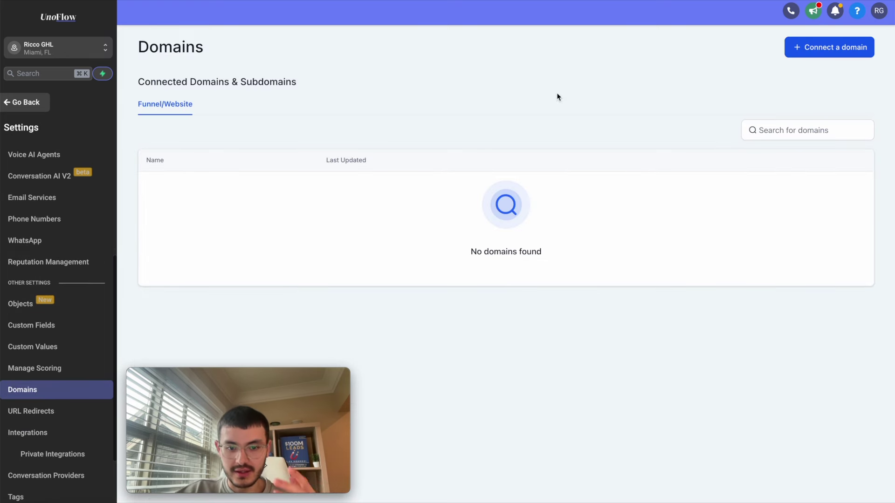
Step: Start connecting a new domain with spa.uno-flow.com as its address and continue to the domain provider authorization
click(812, 48)
click(467, 110)
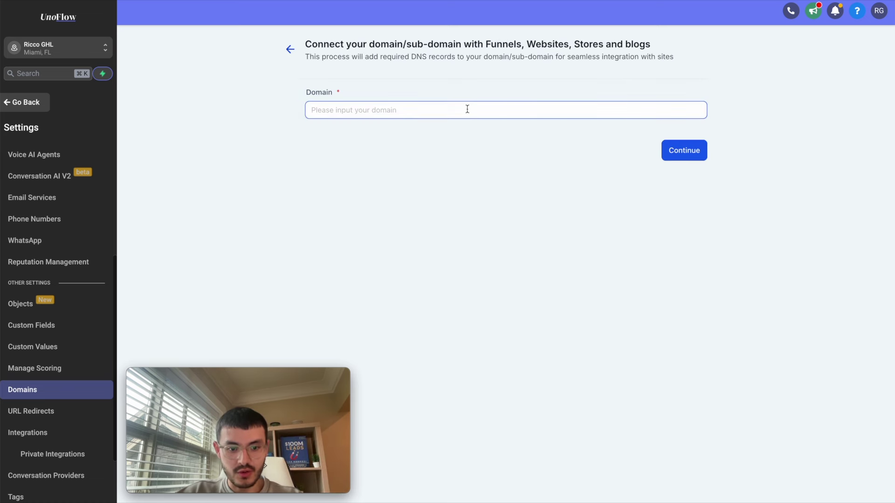
text(spa.uno-flow.com)
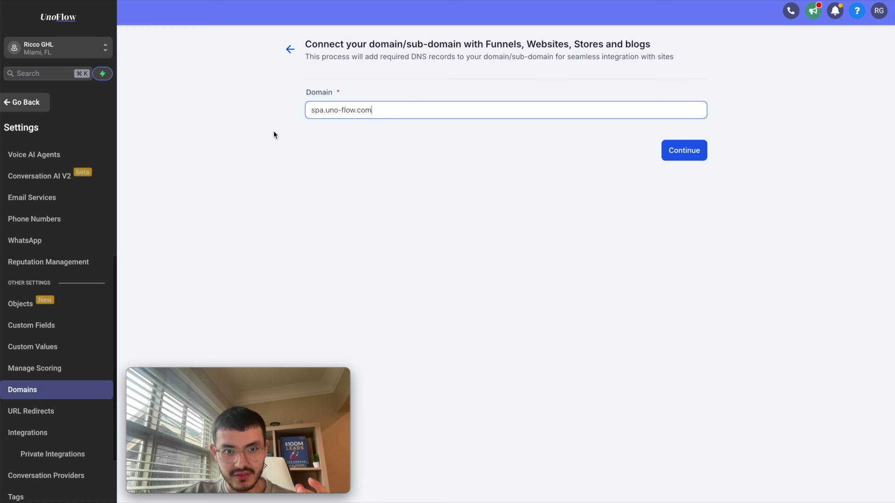
click(695, 152)
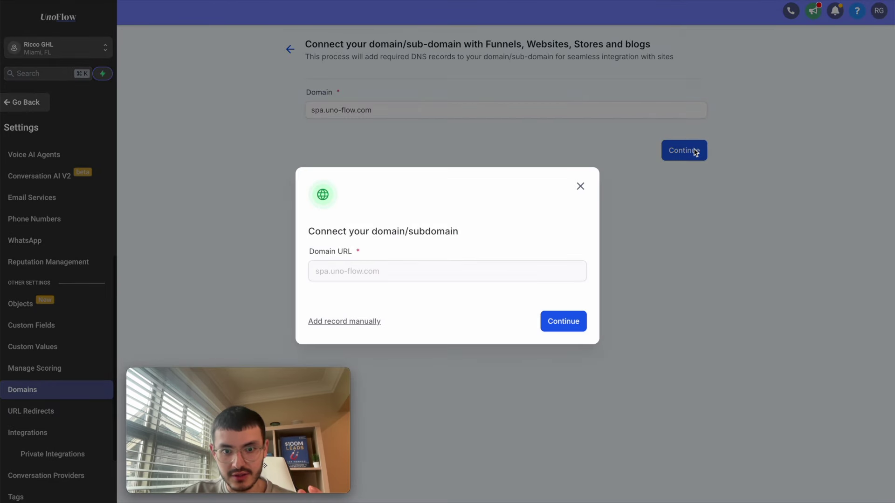
click(558, 322)
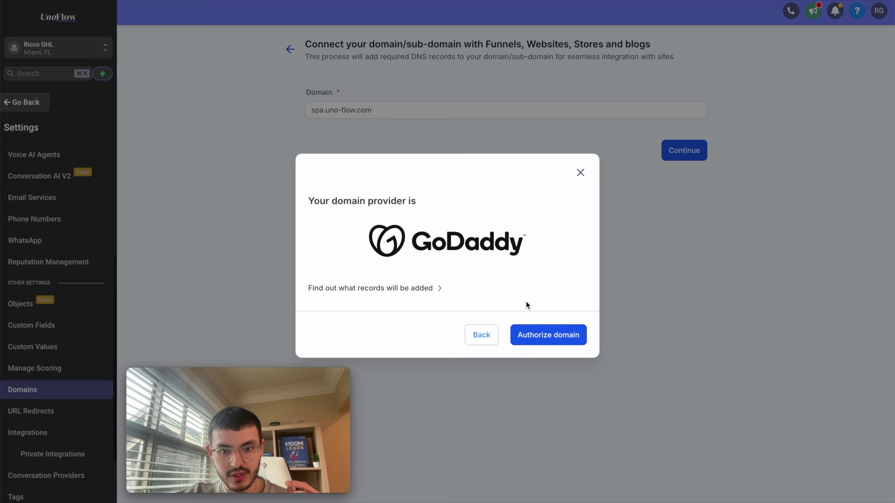
Step: Authorize the domain by signing in to GoDaddy, connect the LeadConnector records for spa.uno-flow.com, and retry the domain verification
click(546, 335)
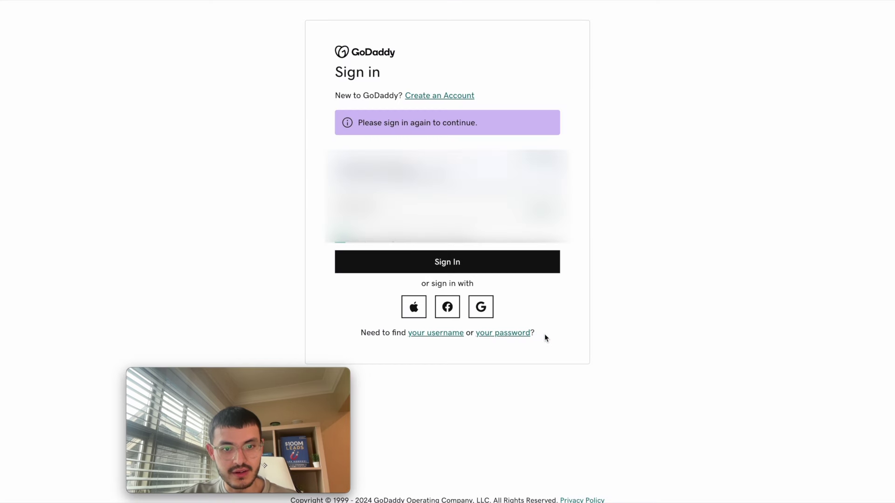
click(439, 262)
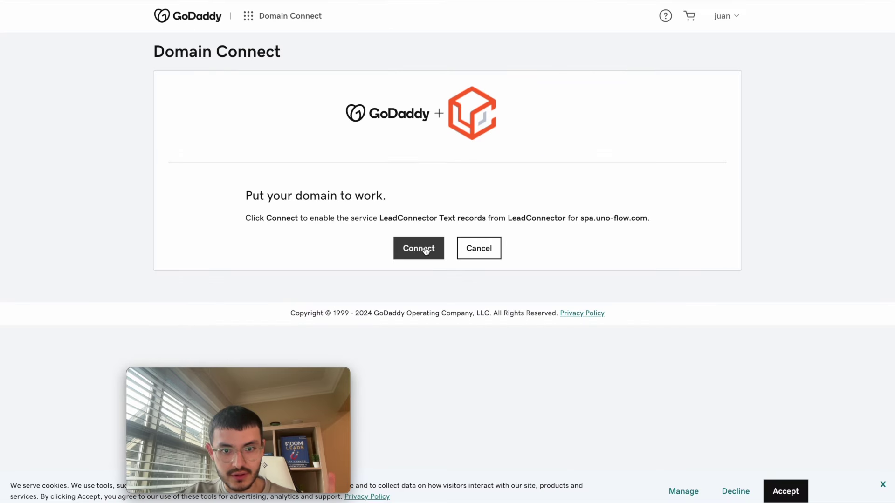
click(426, 251)
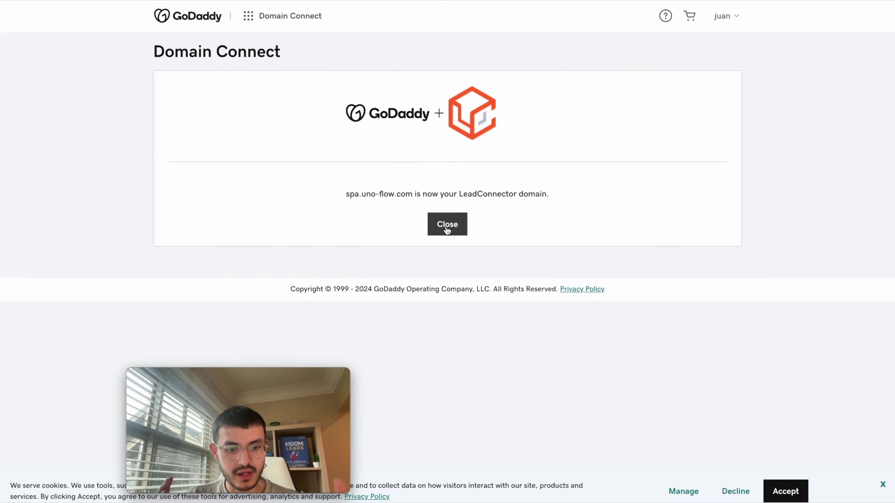
click(446, 229)
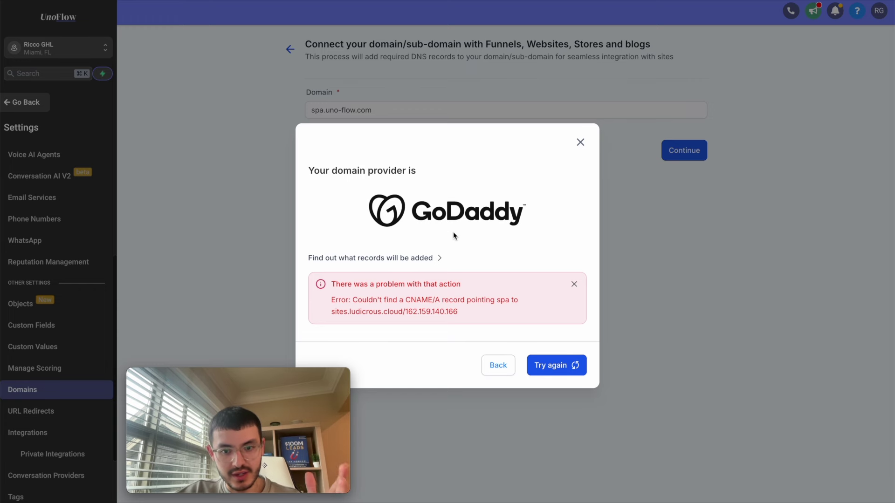
click(554, 368)
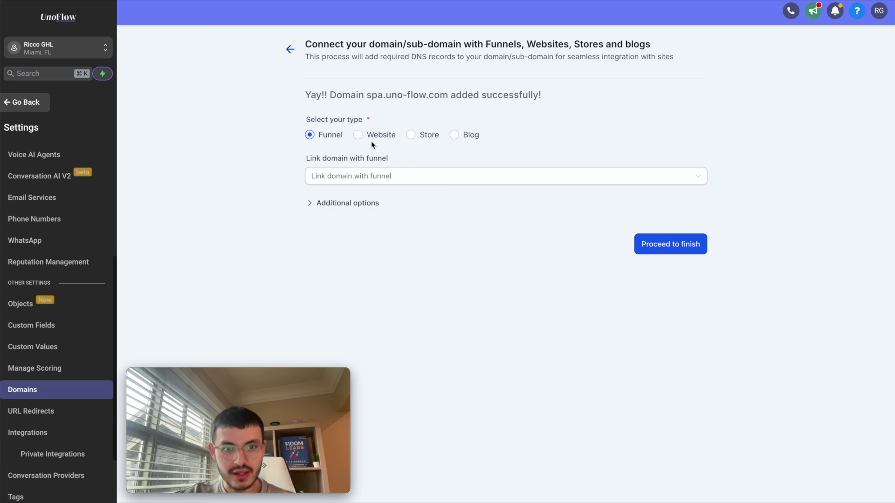
Step: Link the domain to the Blissful Spa website with Home as the default page and finish the setup
click(358, 135)
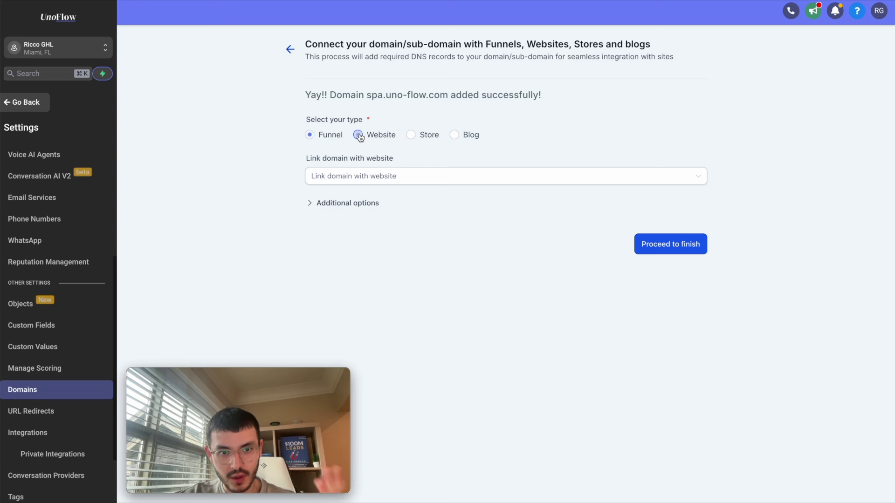
click(356, 177)
click(344, 199)
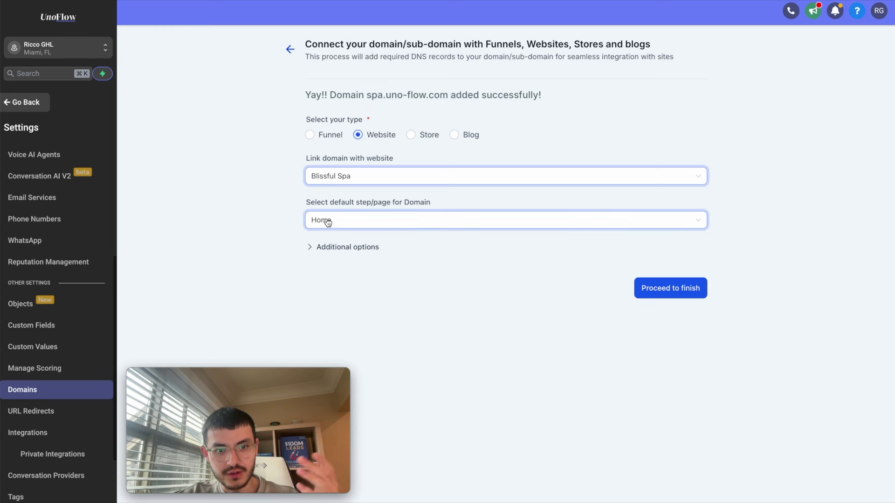
click(324, 247)
click(326, 246)
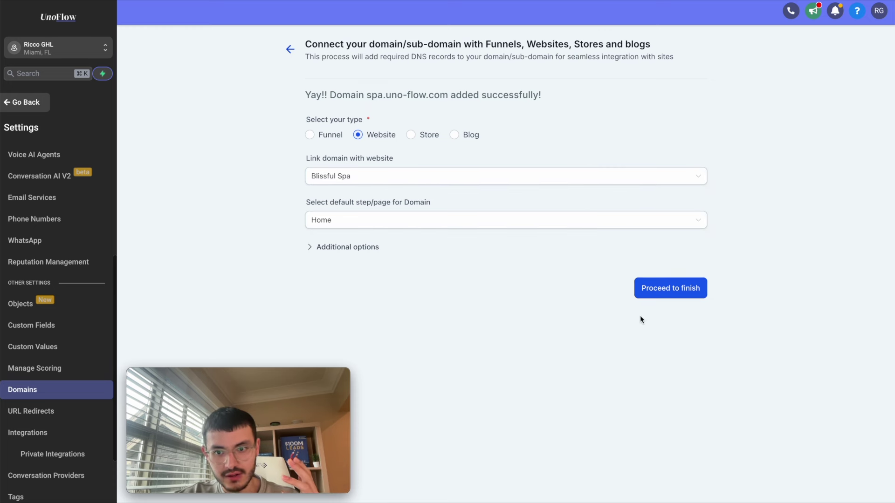
click(660, 292)
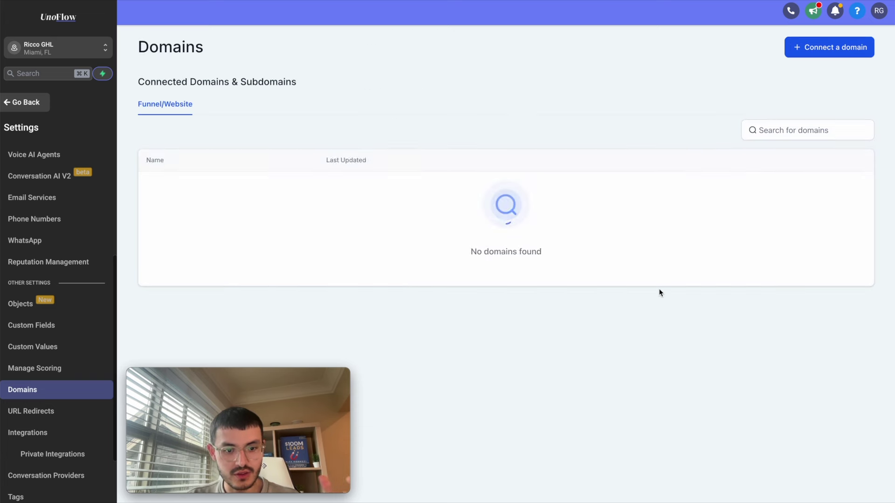
Step: Return to the Blissful Spa site and check in its settings which domain is assigned
click(28, 103)
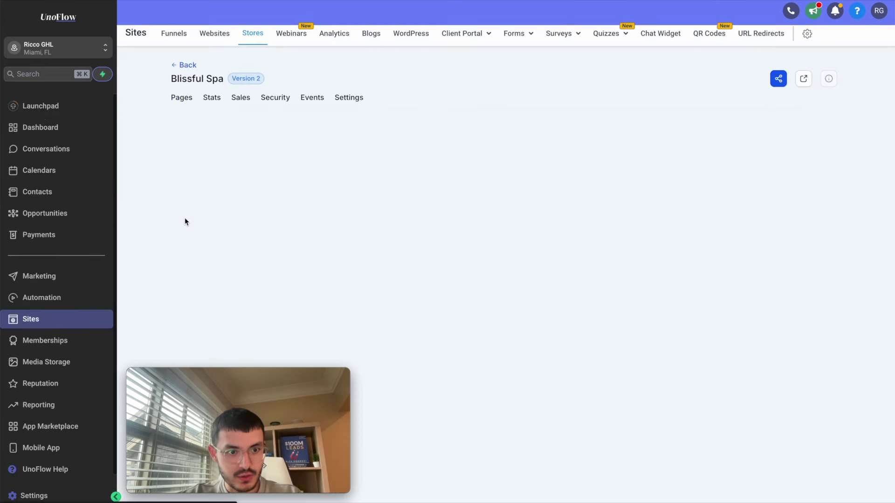
click(347, 99)
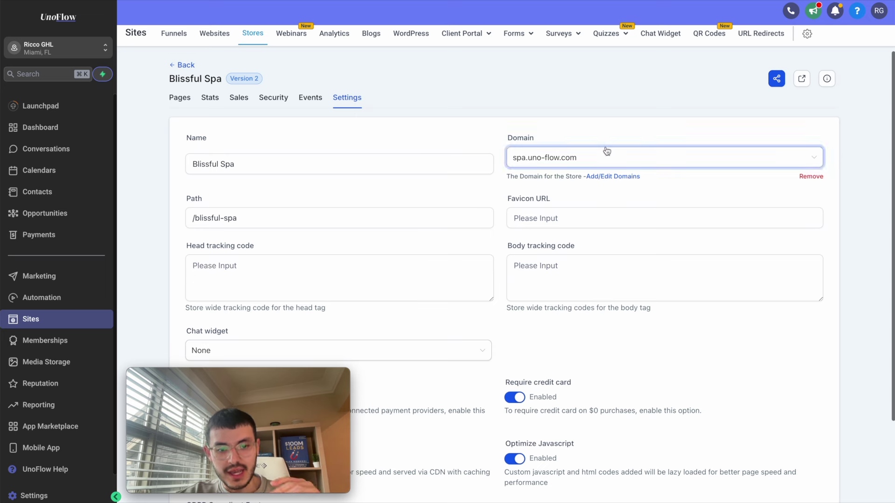
click(576, 163)
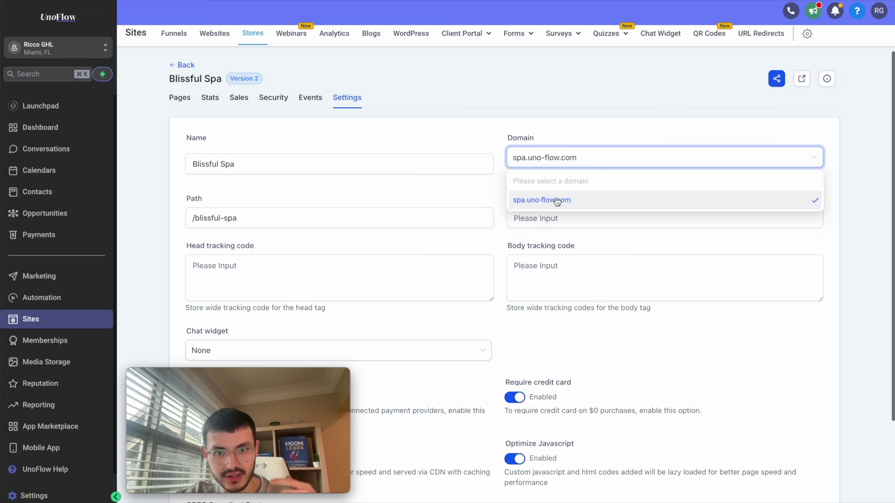
click(575, 88)
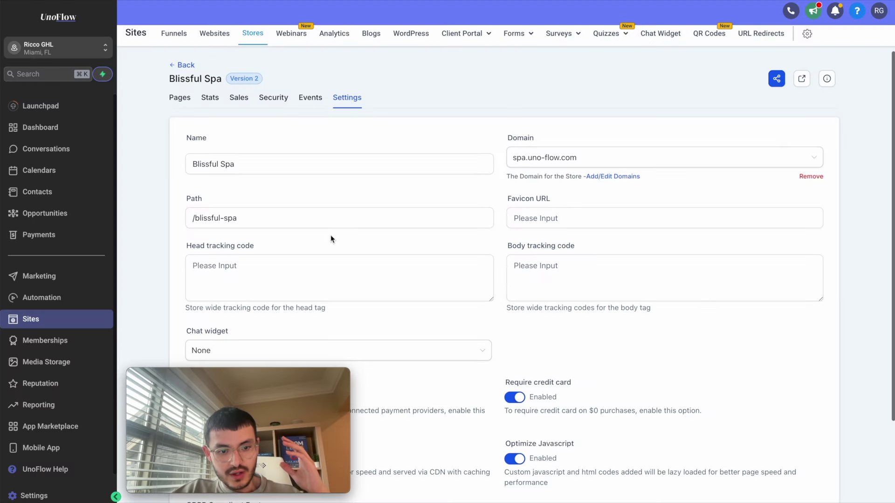
Step: Copy the link of the flower logo logospa2.png from Media Storage
click(49, 368)
scroll(272, 286, down, 1)
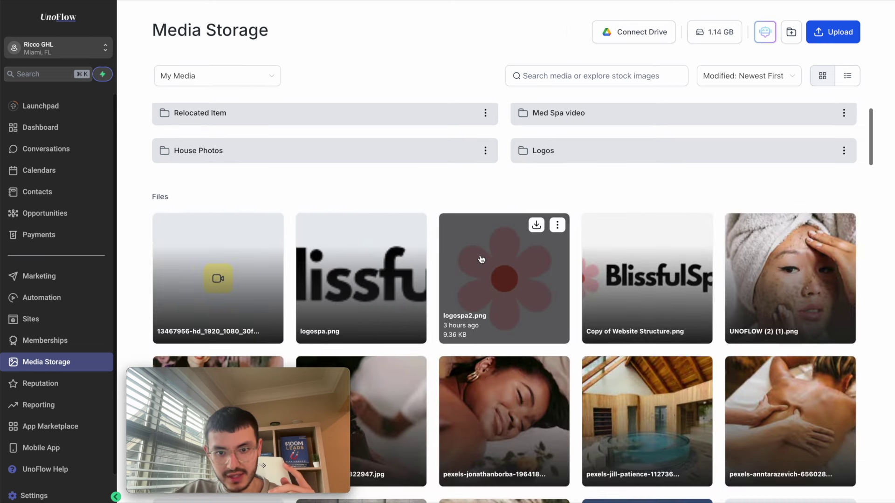
click(558, 226)
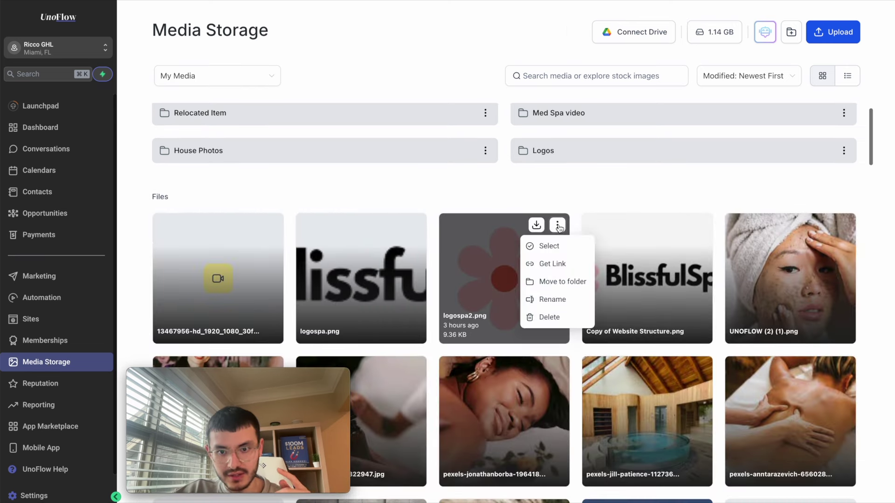
click(548, 261)
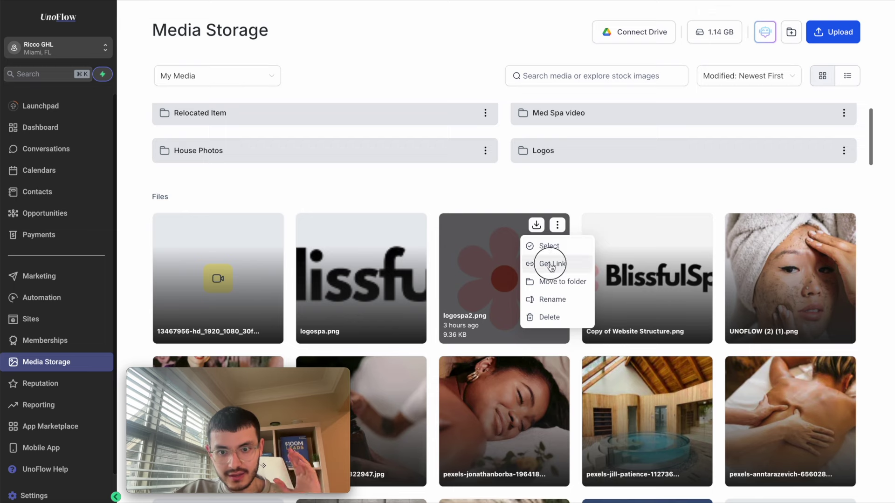
Step: Paste the copied logo link as the Favicon URL in the Blissful Spa site settings and save them
click(44, 322)
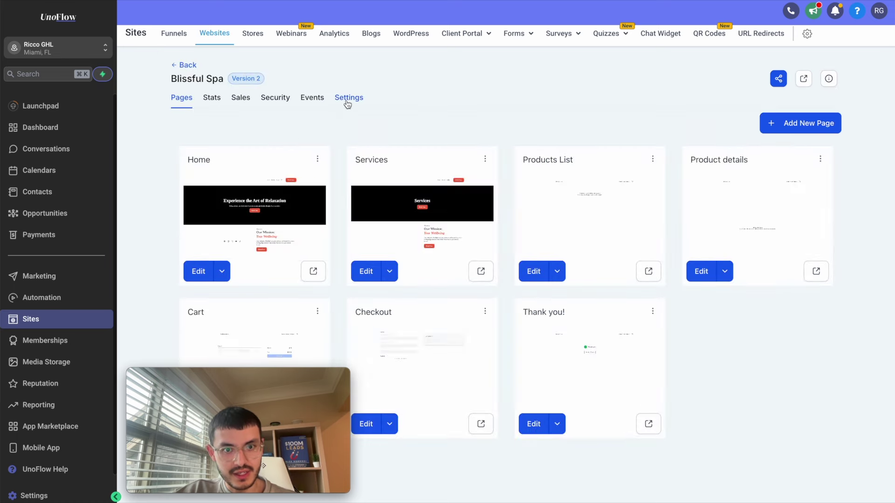
click(346, 97)
click(541, 218)
key(super+v)
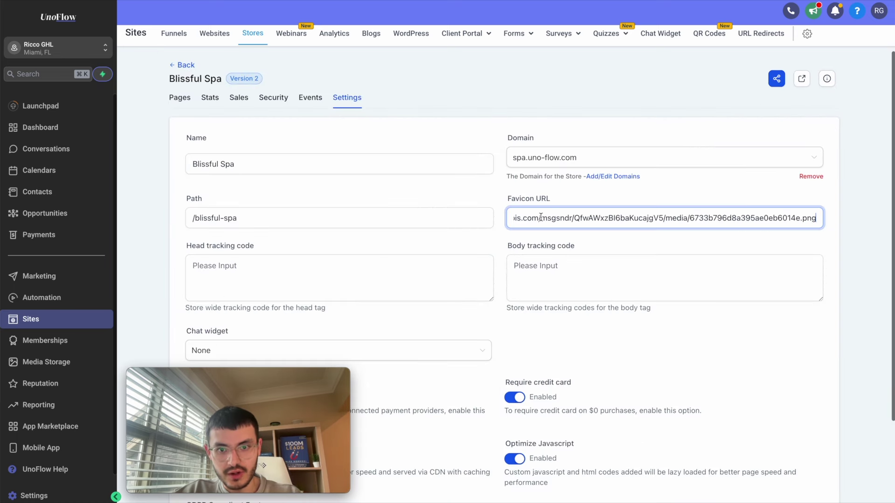
scroll(590, 373, down, 3)
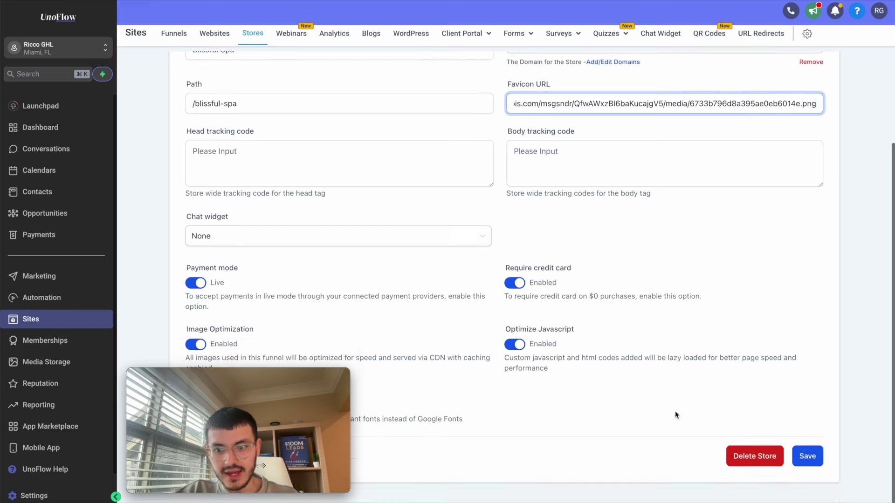
click(808, 454)
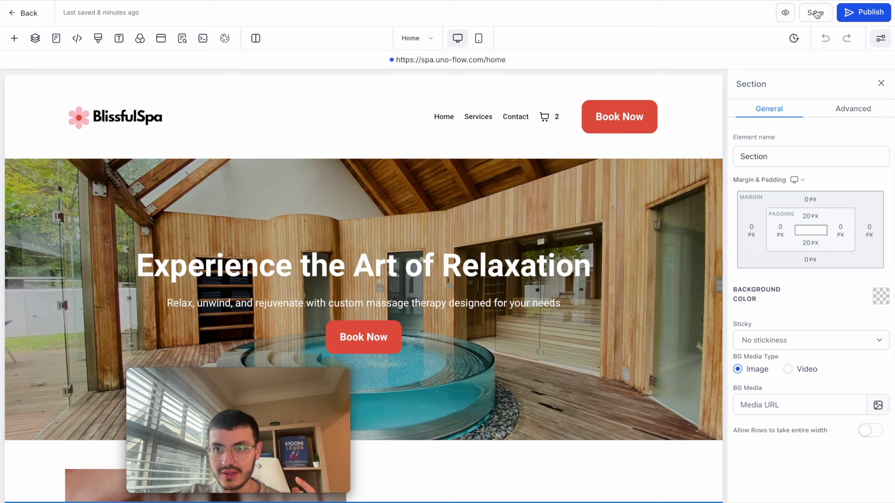
Step: Publish the Home page and open its live address spa.uno-flow.com/home
click(866, 13)
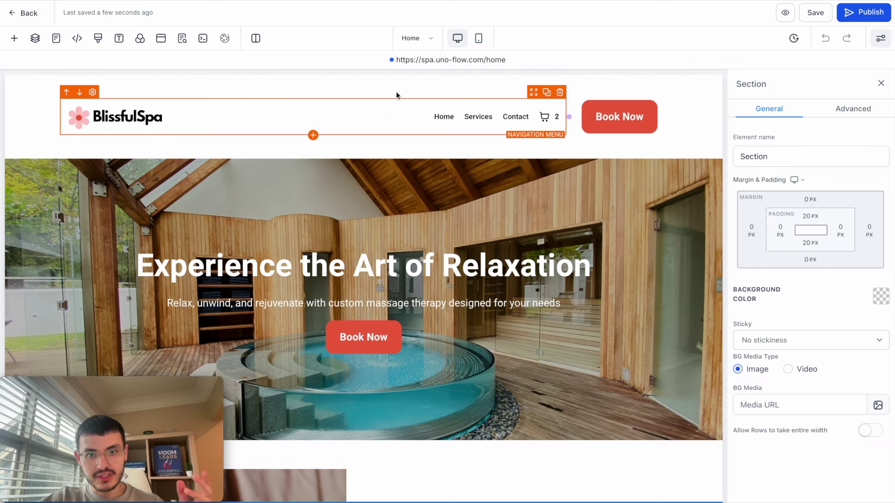
click(419, 63)
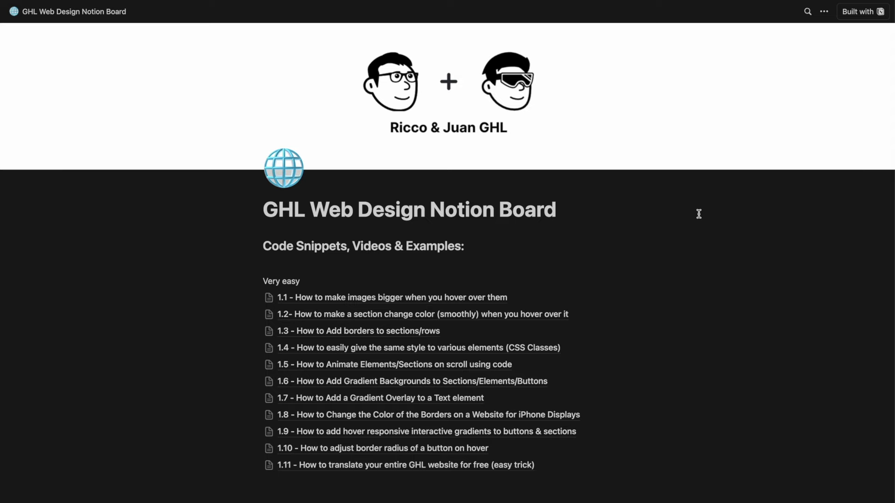
scroll(699, 214, down, 6)
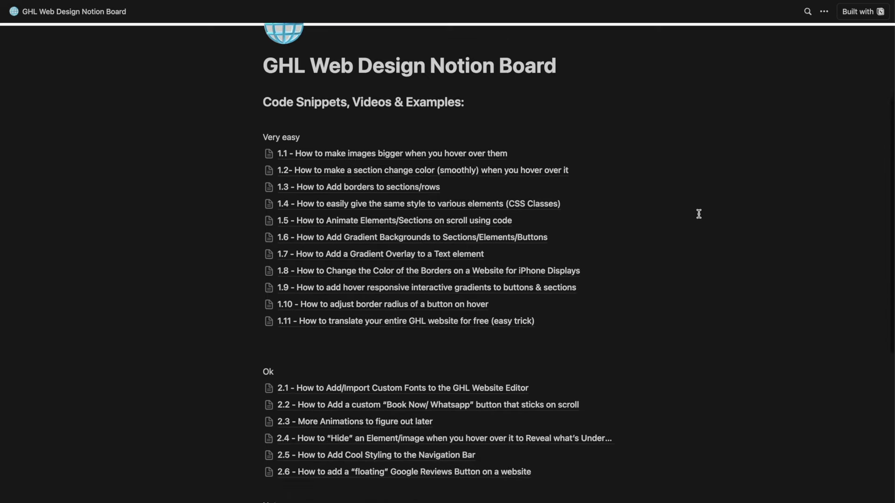